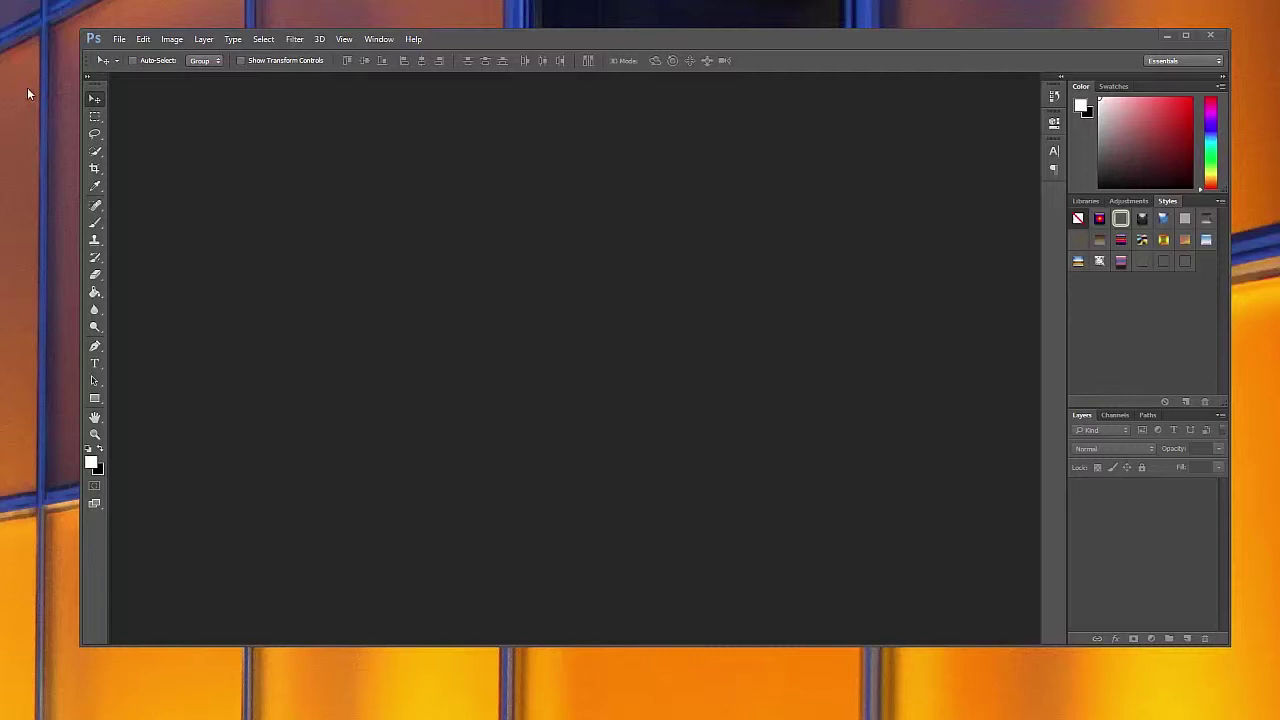
Step: Maximize the Photoshop window so it fills the entire screen
{"action": "left_click", "coordinate": [1186, 35]}
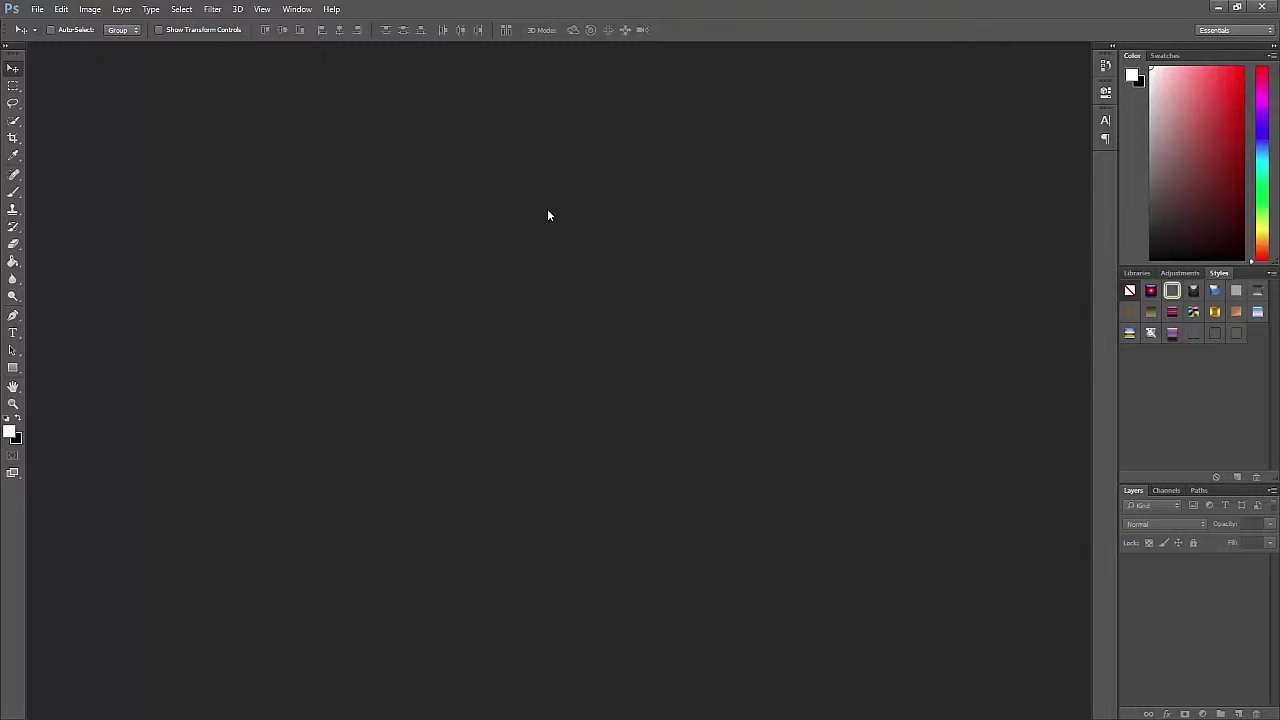
Step: Create a new document from the International Paper A4 preset (210 × 297 mm, 300 ppi)
{"action": "left_click", "coordinate": [1210, 30]}
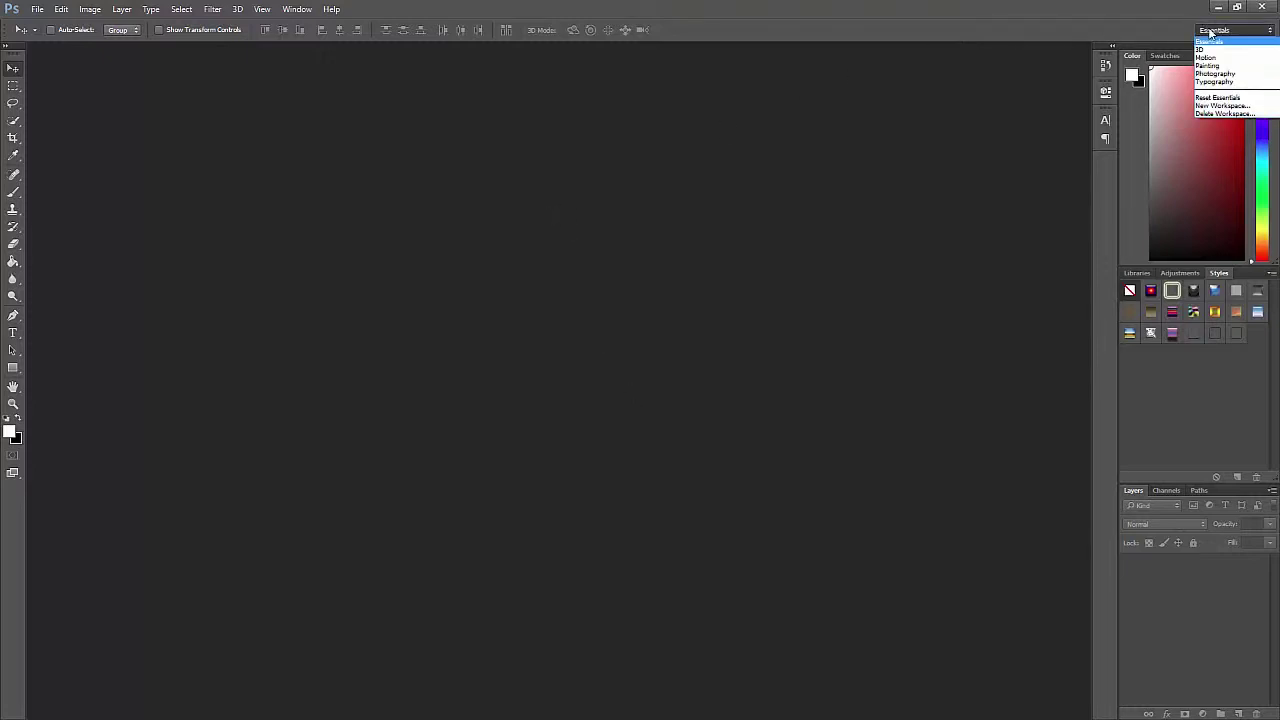
{"action": "left_click", "coordinate": [1210, 31]}
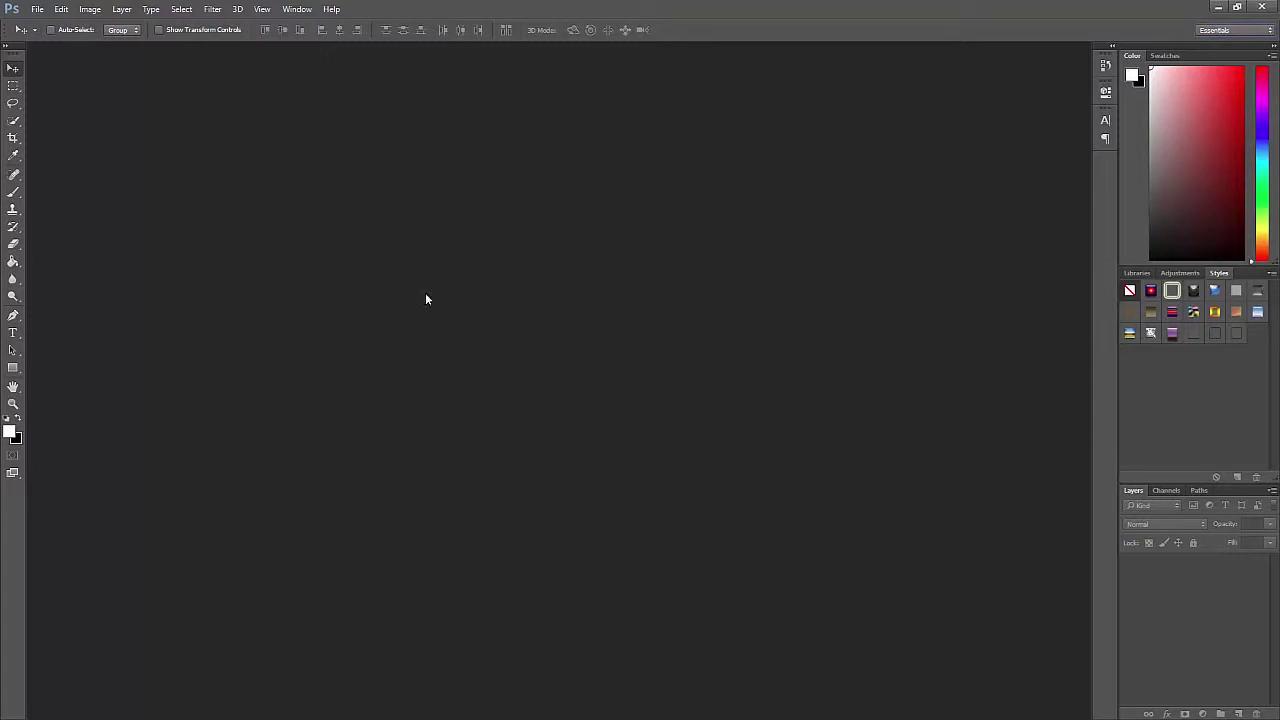
{"action": "left_click", "coordinate": [37, 9]}
{"action": "left_click", "coordinate": [43, 27]}
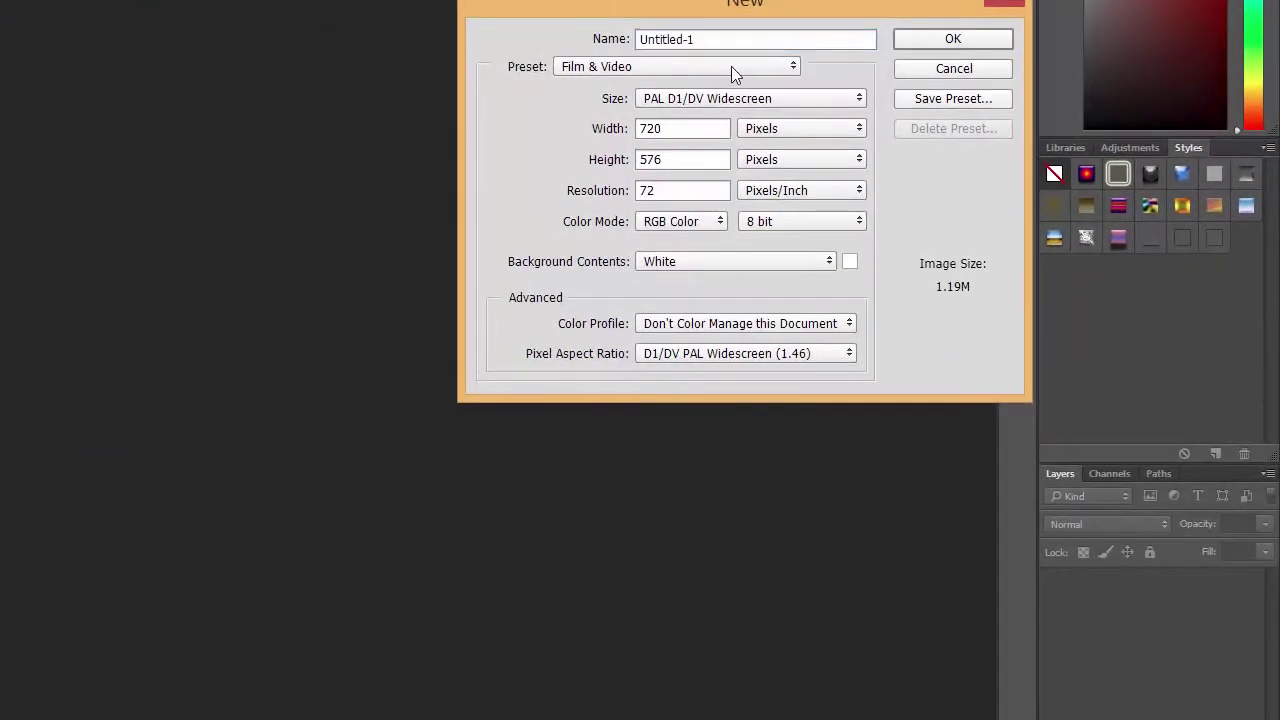
{"action": "left_click", "coordinate": [731, 66]}
{"action": "left_click", "coordinate": [691, 137]}
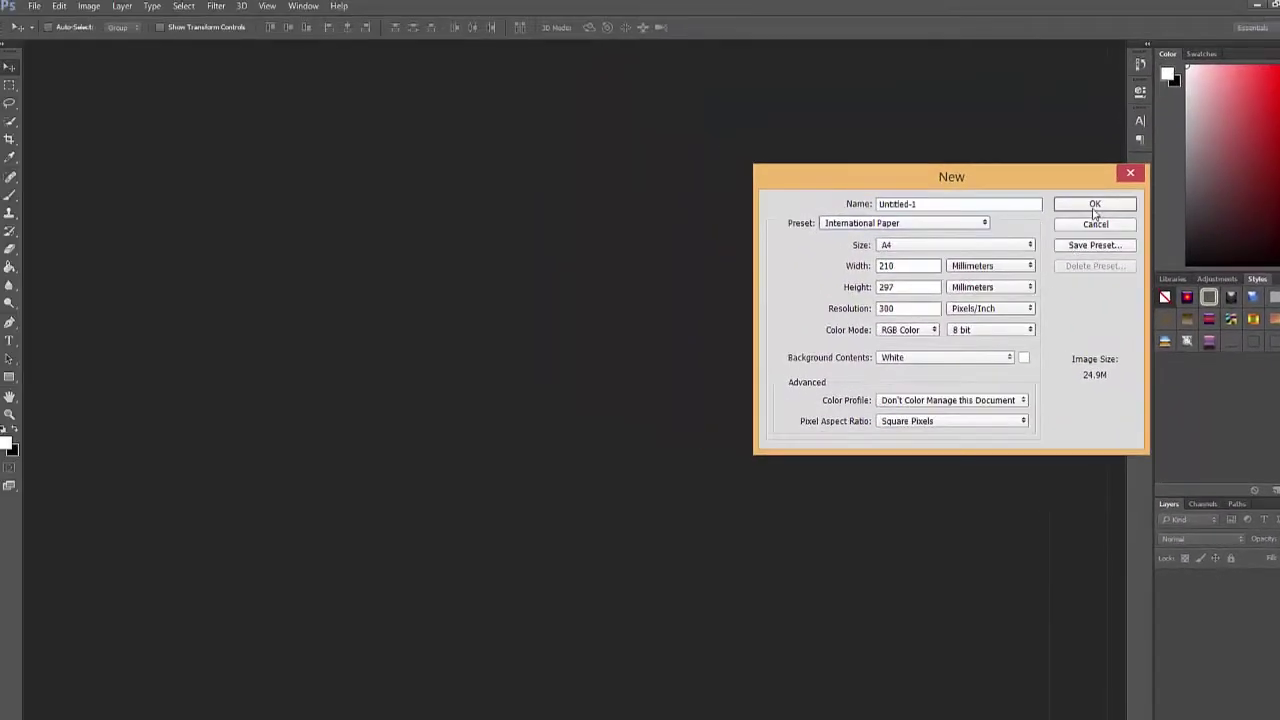
{"action": "left_click", "coordinate": [1095, 207]}
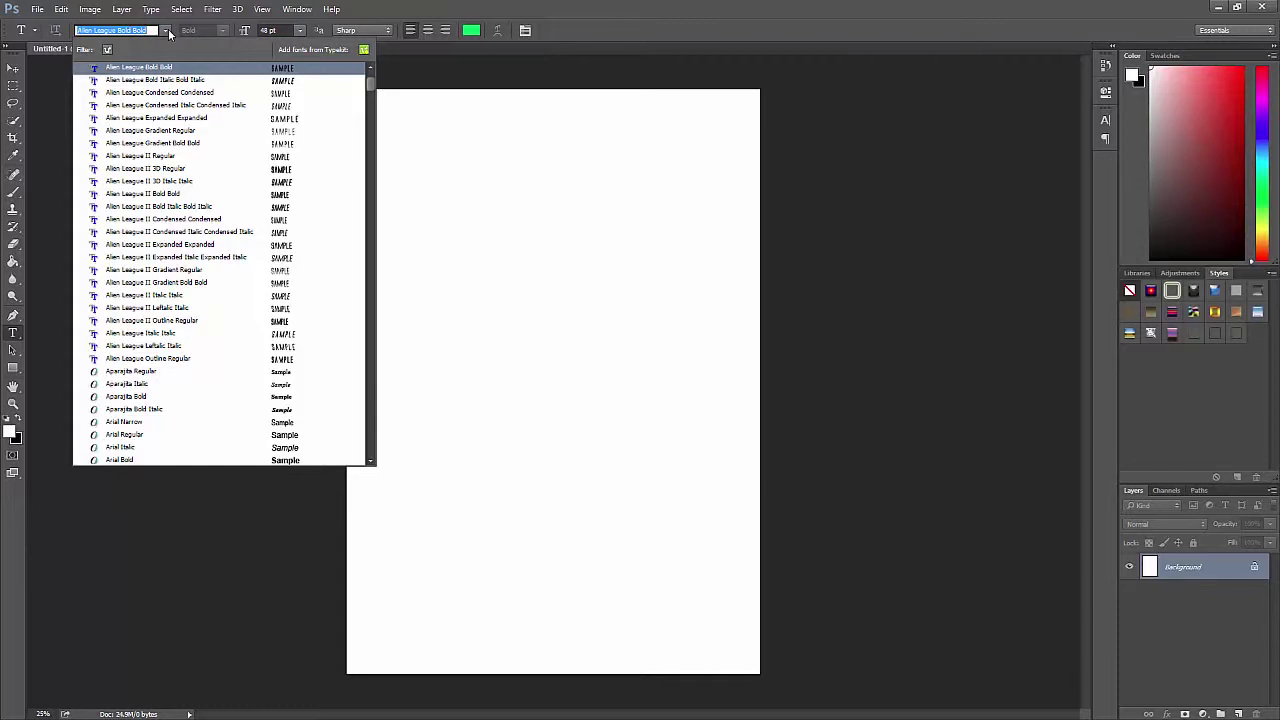
Step: Set the type font to Impact Regular, test it with a trial text line, then delete it
{"action": "left_click_drag", "start_coordinate": [373, 82], "coordinate": [367, 112]}
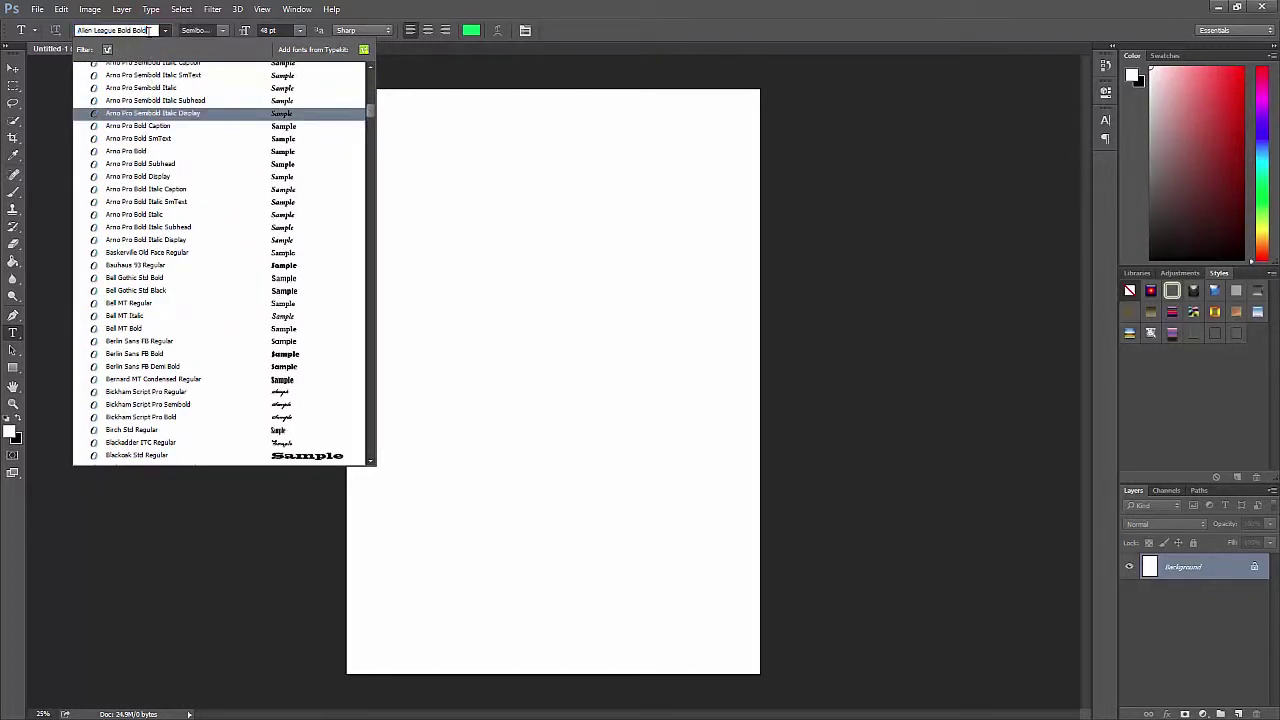
{"action": "type", "text": "im"}
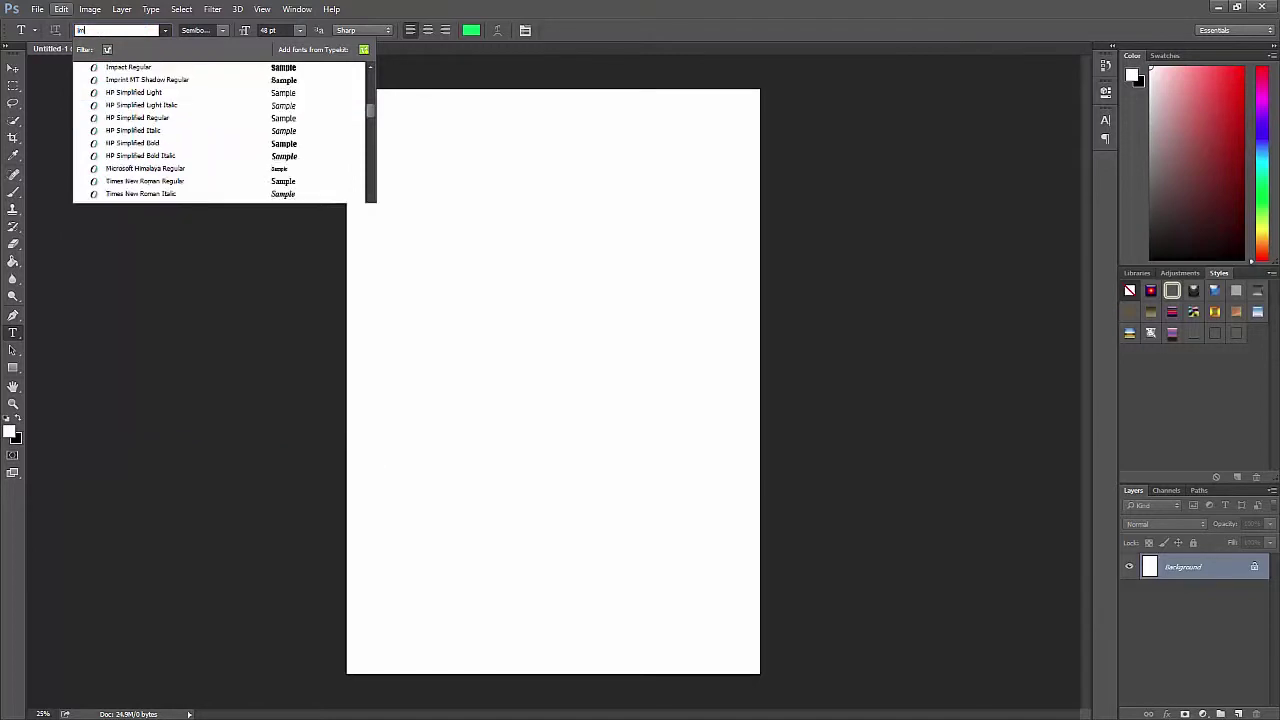
{"action": "type", "text": "pact"}
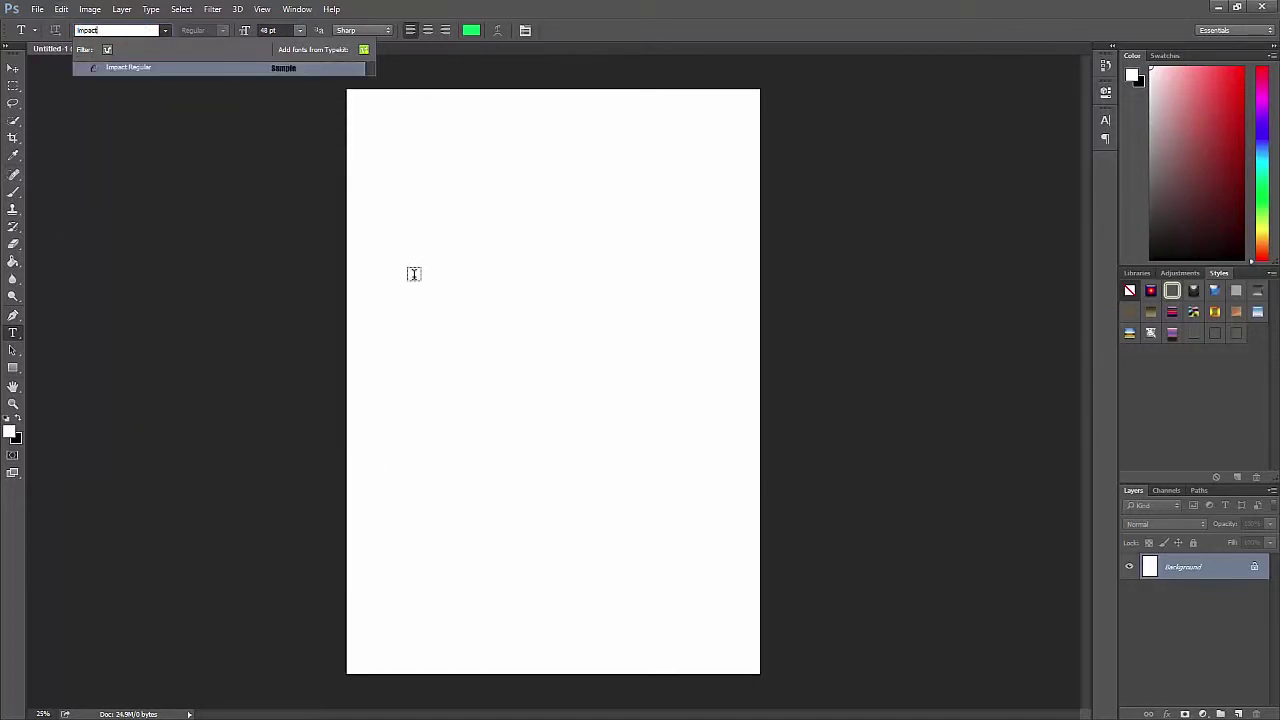
{"action": "key", "text": "Return"}
{"action": "left_click", "coordinate": [415, 274]}
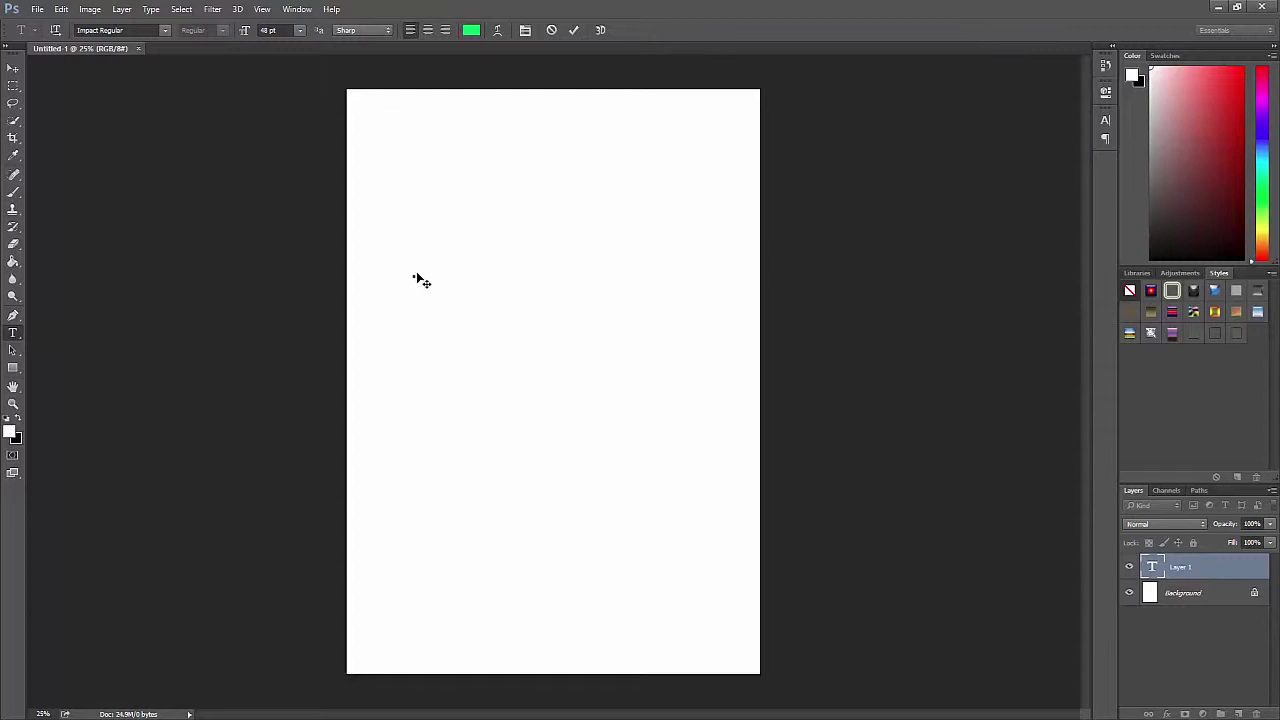
{"action": "type", "text": "."}
{"action": "type", "text": "                    erwer"}
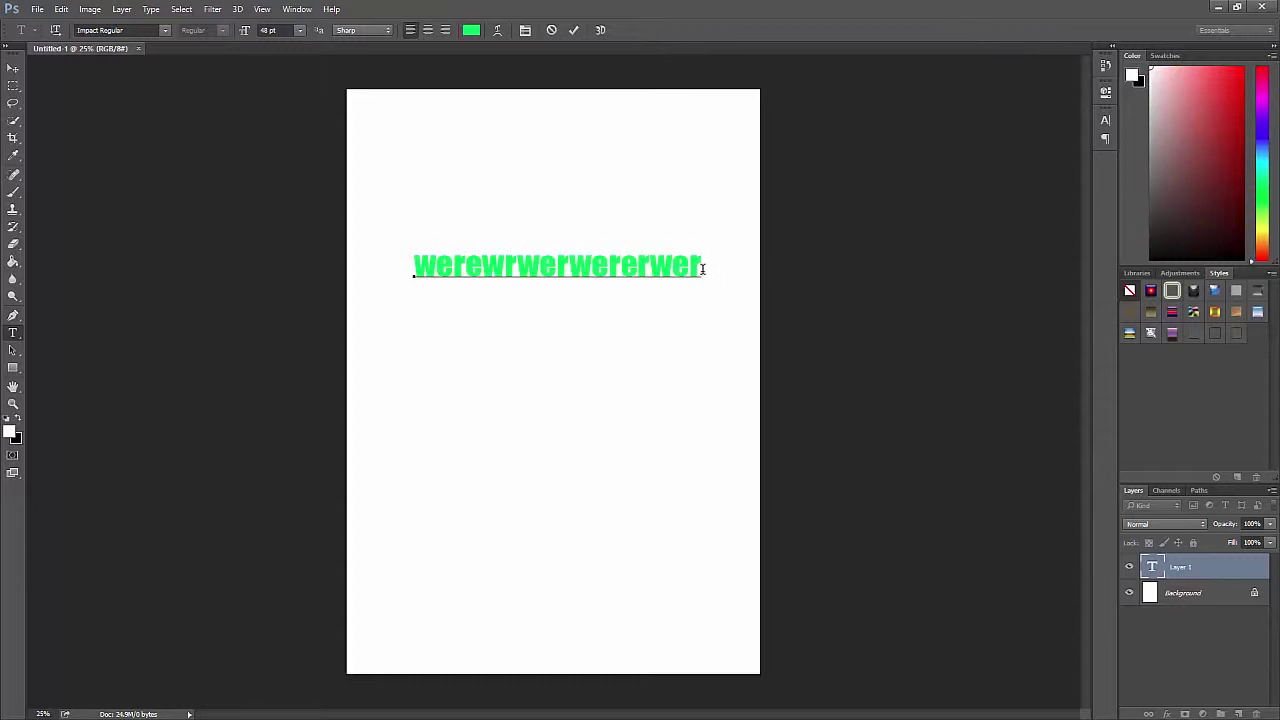
{"action": "key", "text": "ctrl"}
{"action": "left_click", "coordinate": [13, 67]}
{"action": "key", "text": "Delete"}
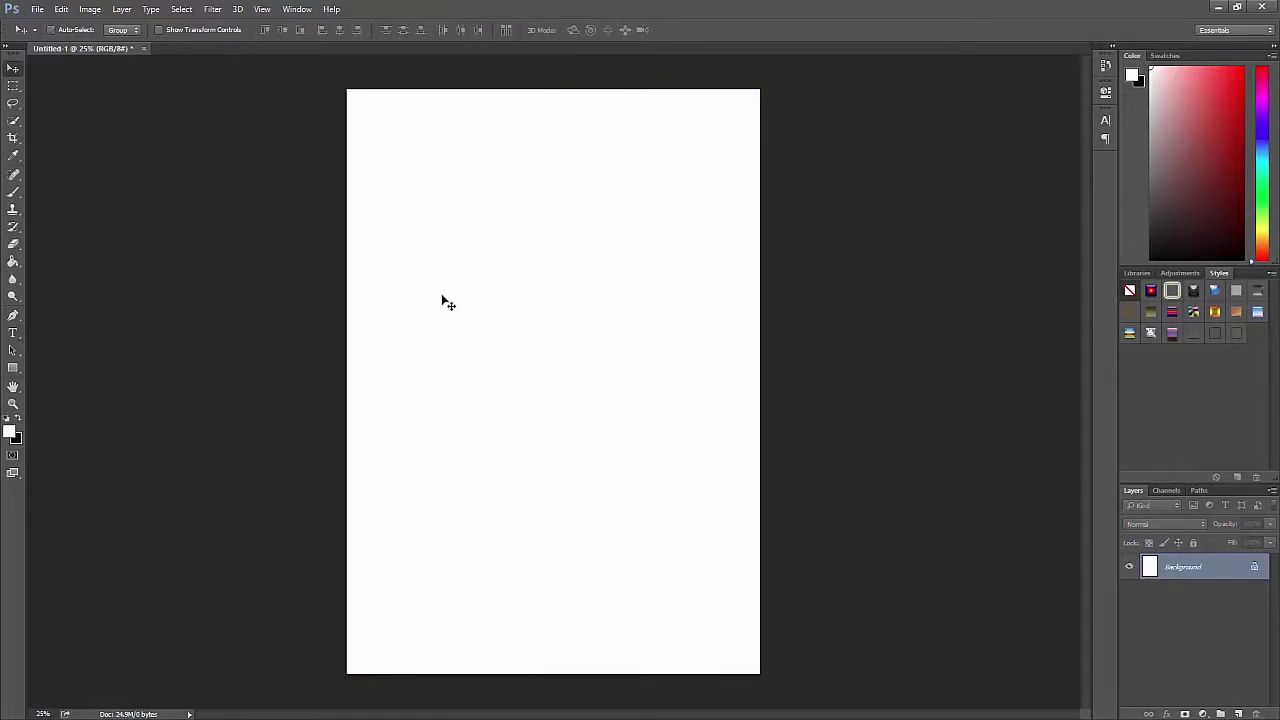
Step: Test Impact in a paragraph text box with 'HELLOdf-', then delete that text layer
{"action": "left_click", "coordinate": [13, 333]}
{"action": "left_click_drag", "start_coordinate": [416, 266], "coordinate": [592, 353]}
{"action": "type", "text": "HELLO"}
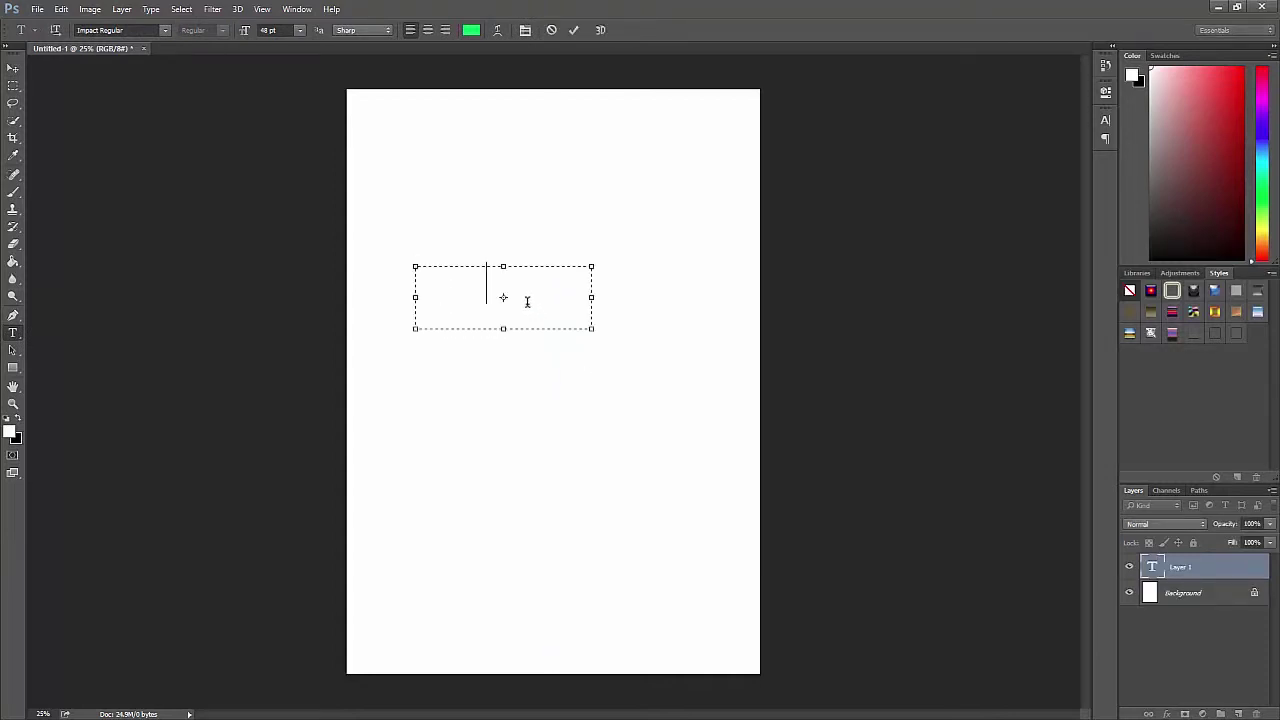
{"action": "type", "text": "df-"}
{"action": "left_click", "coordinate": [13, 72]}
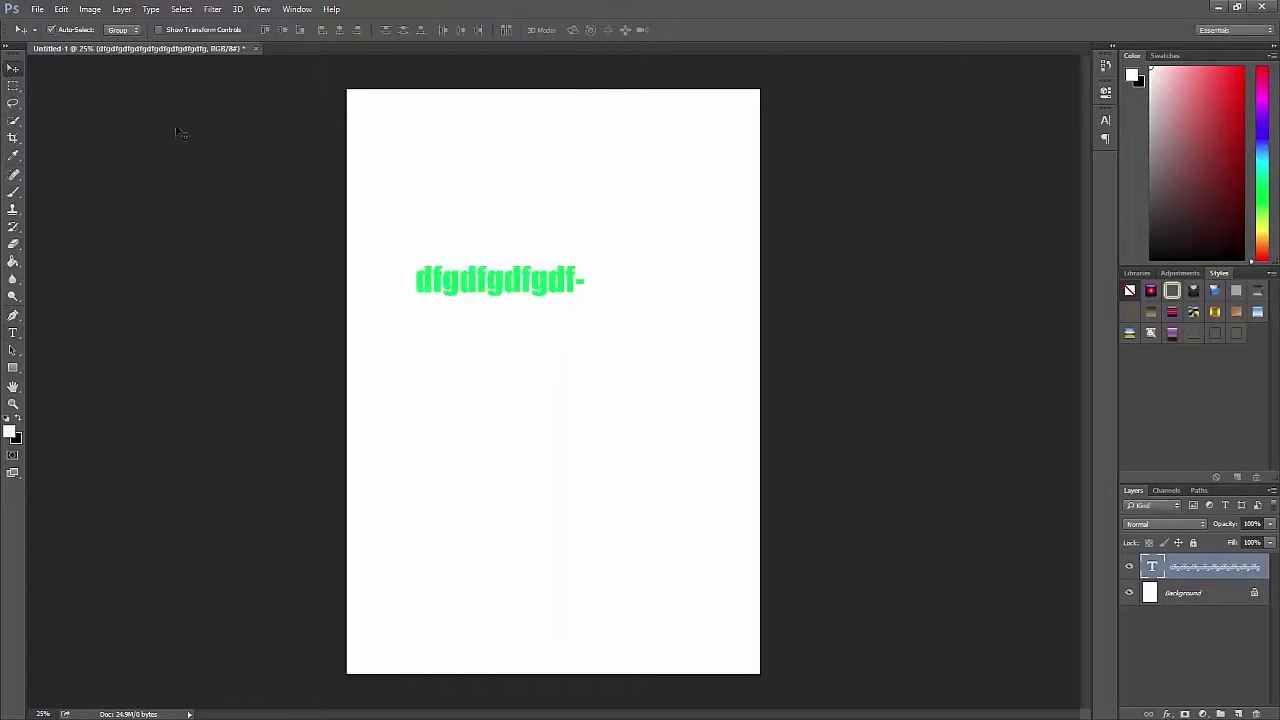
{"action": "key", "text": "Delete"}
{"action": "left_click", "coordinate": [13, 332]}
Step: Type 'RETRO' at 72 pt in a bright cyan colour
{"action": "left_click", "coordinate": [427, 262]}
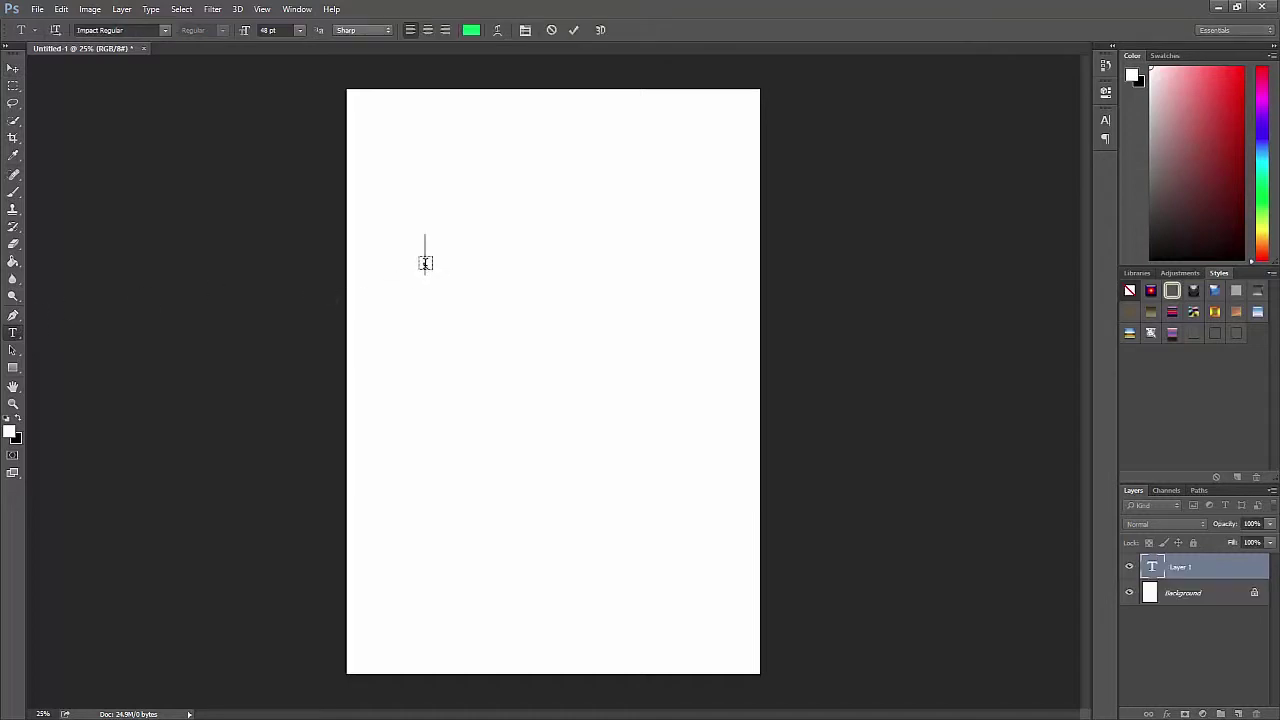
{"action": "left_click", "coordinate": [299, 30]}
{"action": "left_click", "coordinate": [309, 277]}
{"action": "left_click", "coordinate": [472, 30]}
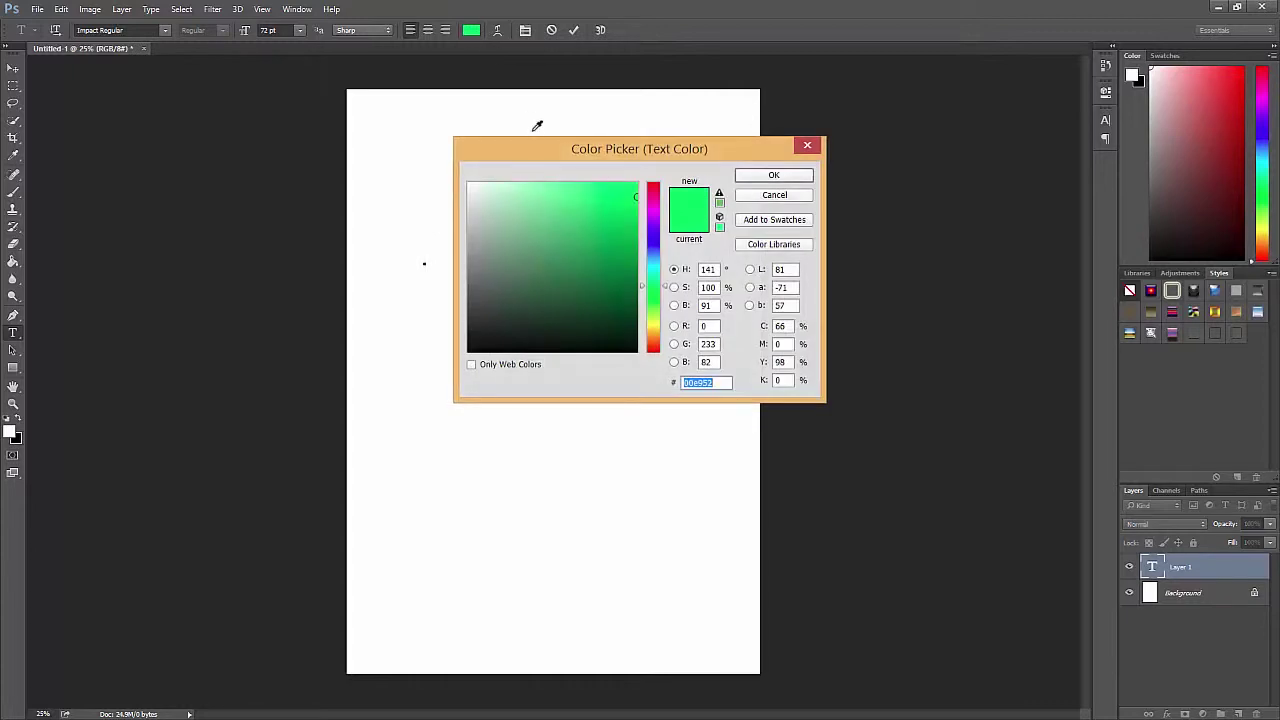
{"action": "left_click_drag", "start_coordinate": [649, 277], "coordinate": [651, 265]}
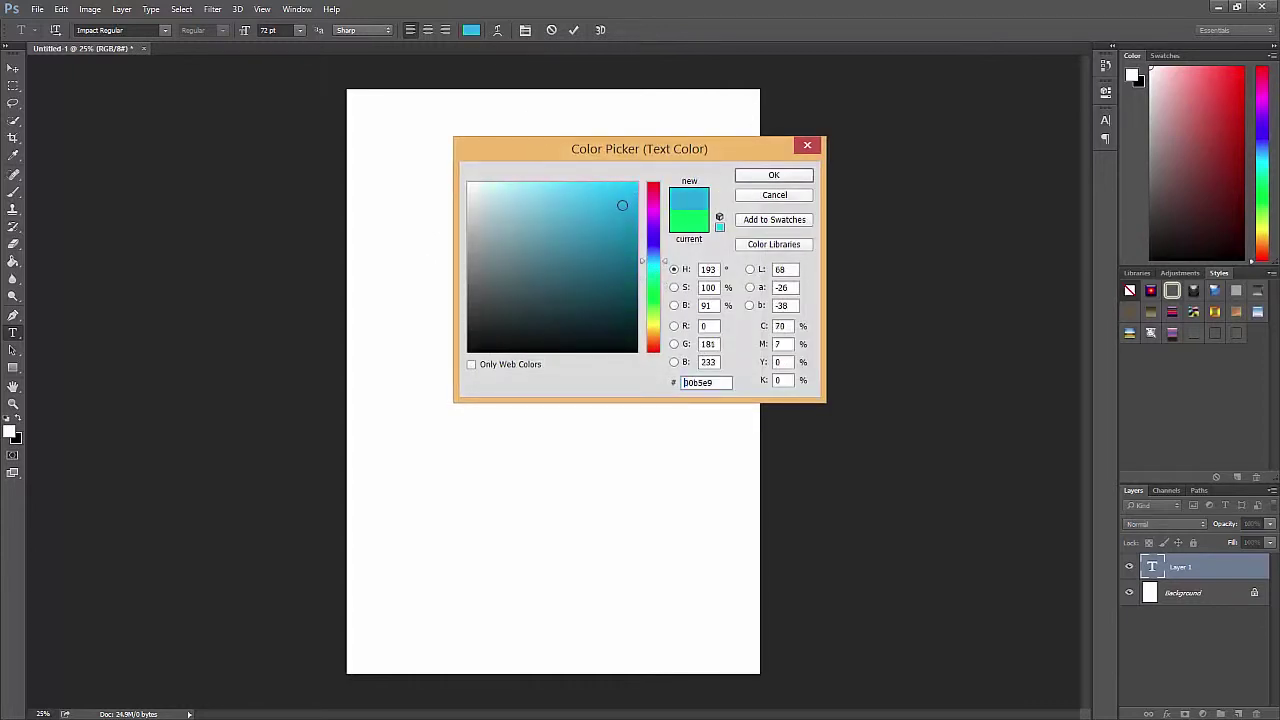
{"action": "left_click", "coordinate": [634, 184]}
{"action": "left_click", "coordinate": [793, 177]}
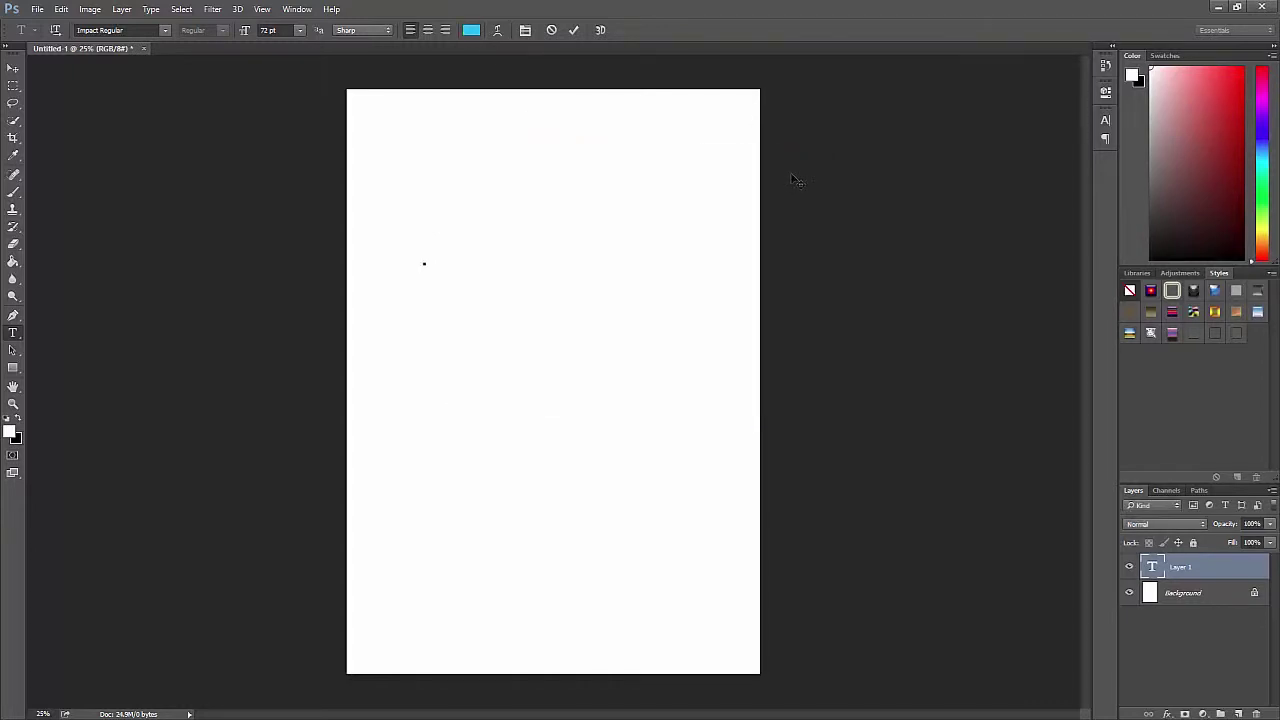
{"action": "type", "text": "RE"}
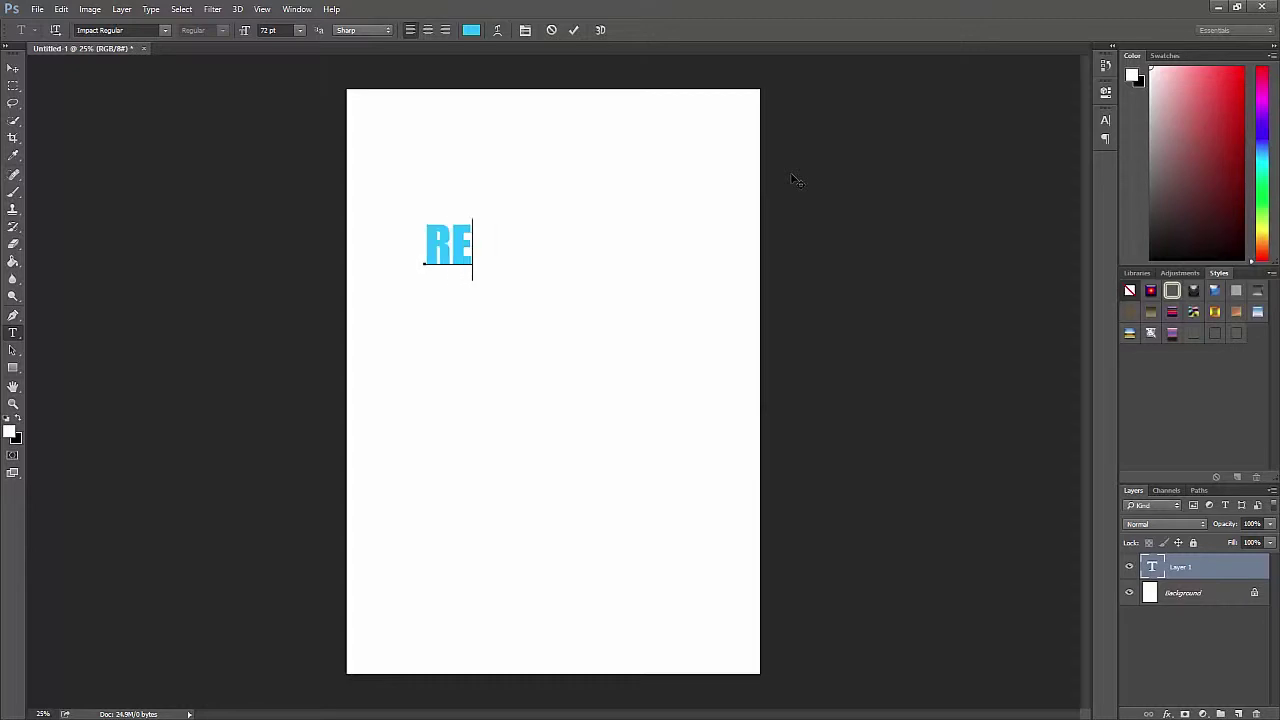
{"action": "type", "text": "TRO"}
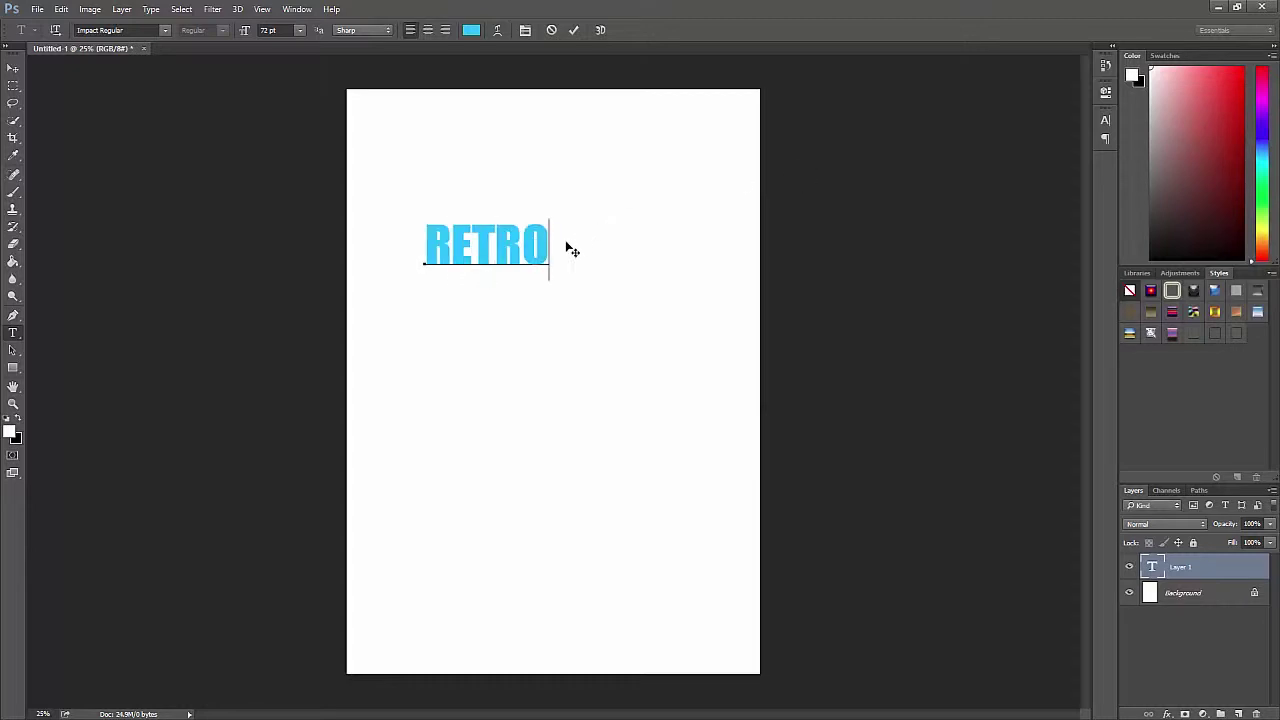
Step: Enlarge RETRO with Free Transform and position it near the top centre of the page
{"action": "left_click_drag", "start_coordinate": [548, 249], "coordinate": [148, 162]}
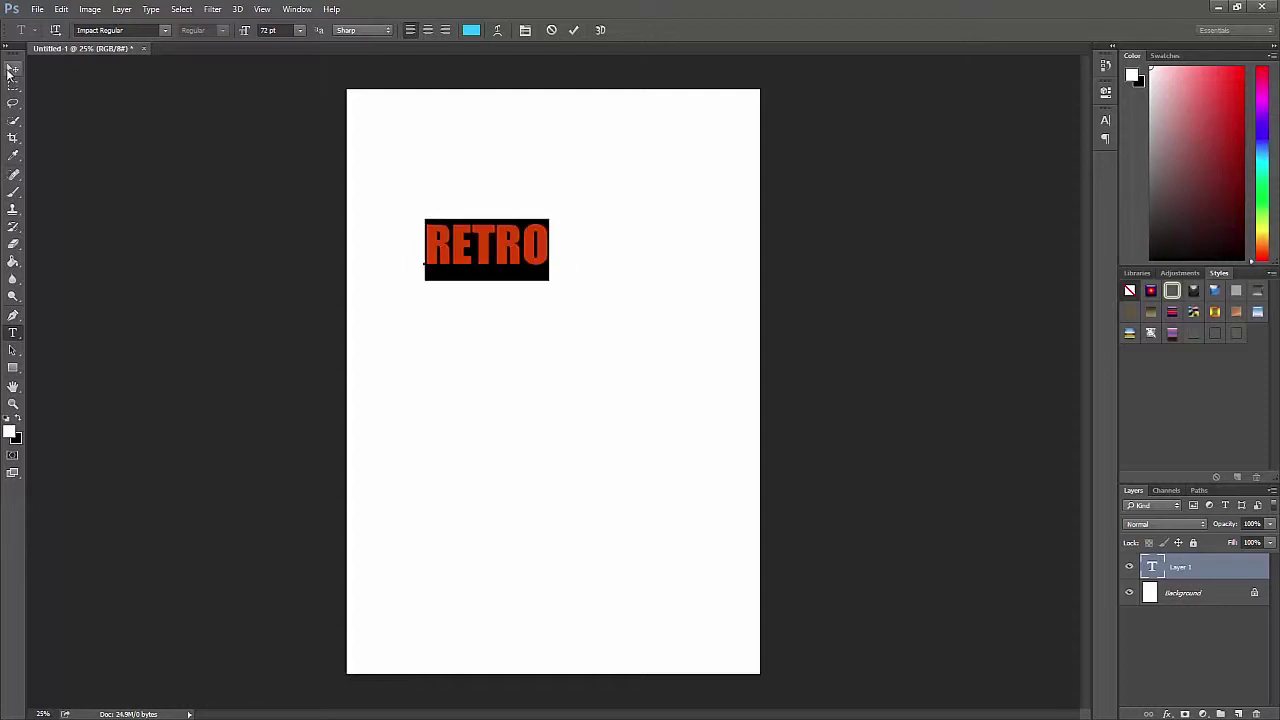
{"action": "left_click", "coordinate": [13, 67]}
{"action": "left_click_drag", "start_coordinate": [490, 249], "coordinate": [547, 210]}
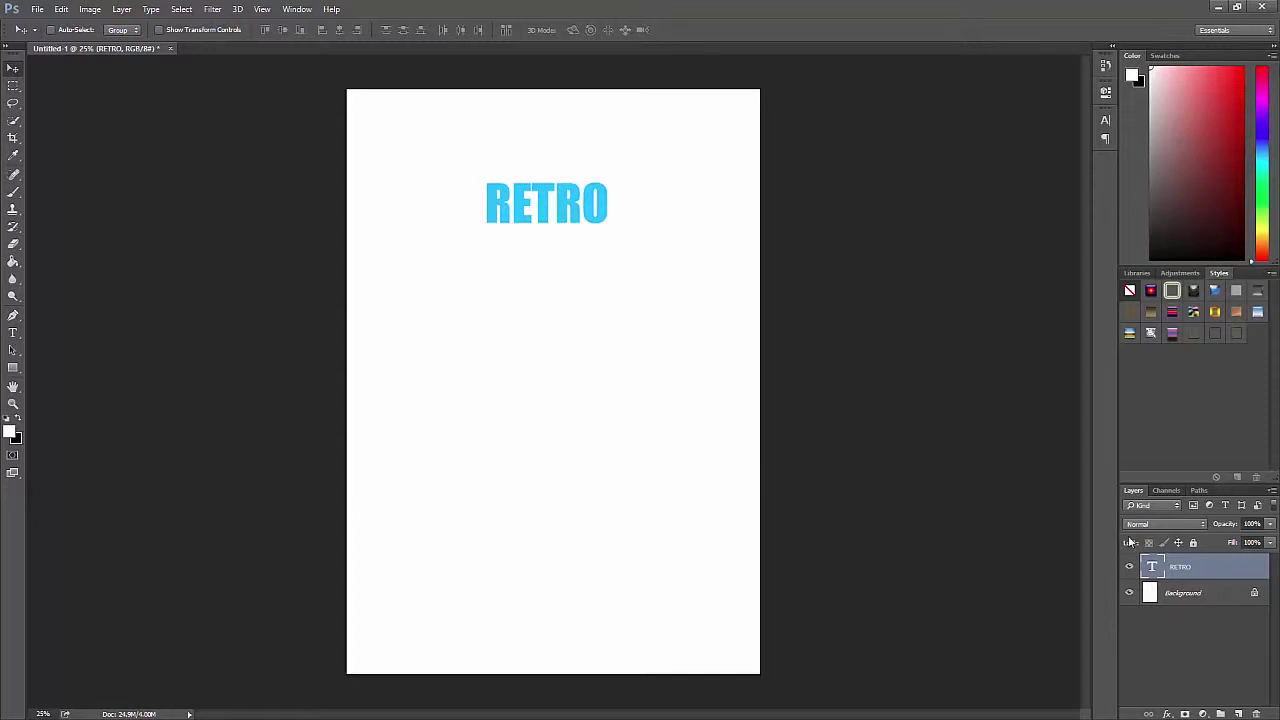
{"action": "double_click", "coordinate": [1152, 566]}
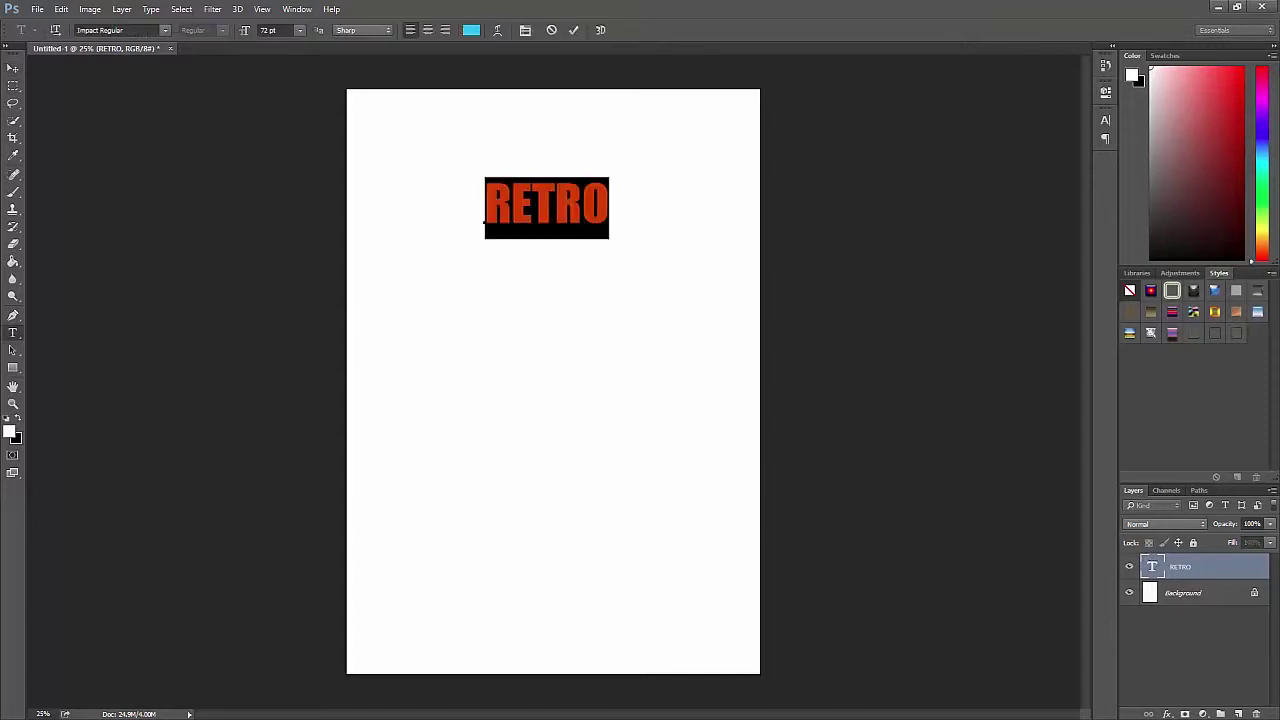
{"action": "left_click", "coordinate": [13, 68]}
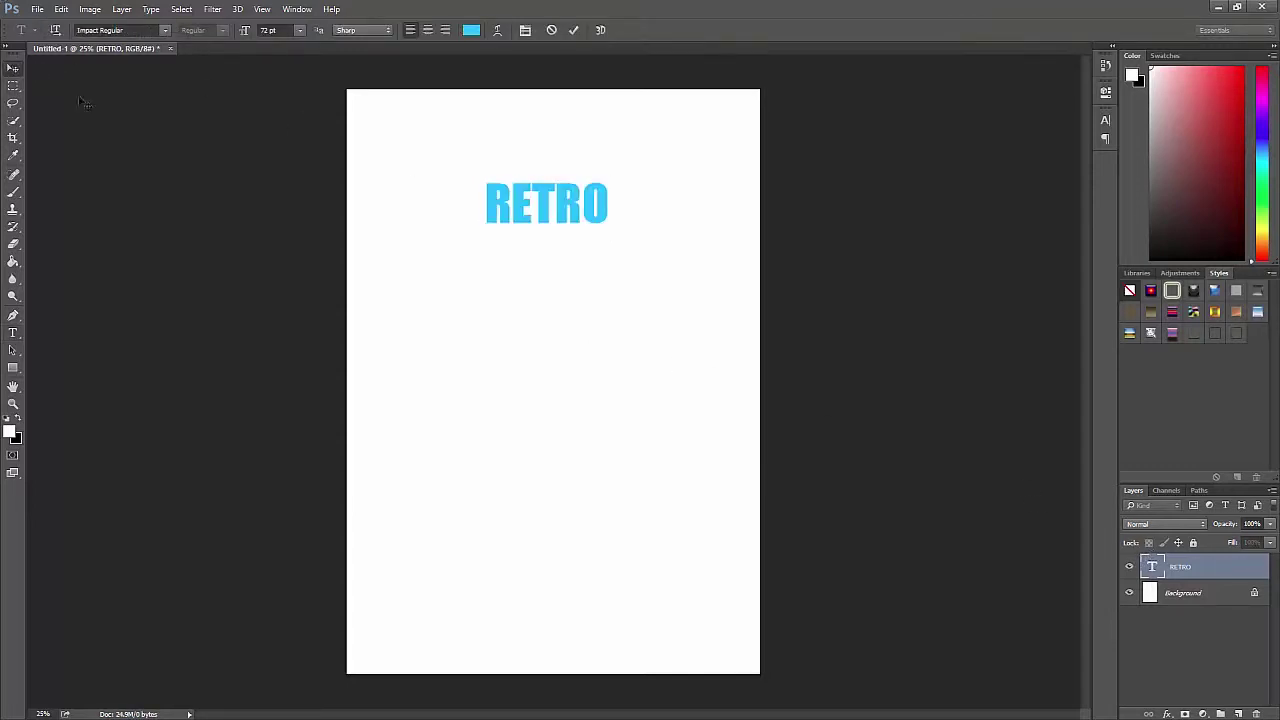
{"action": "left_click_drag", "start_coordinate": [586, 225], "coordinate": [672, 305]}
{"action": "key", "text": "ctrl+t"}
{"action": "key", "text": "Return"}
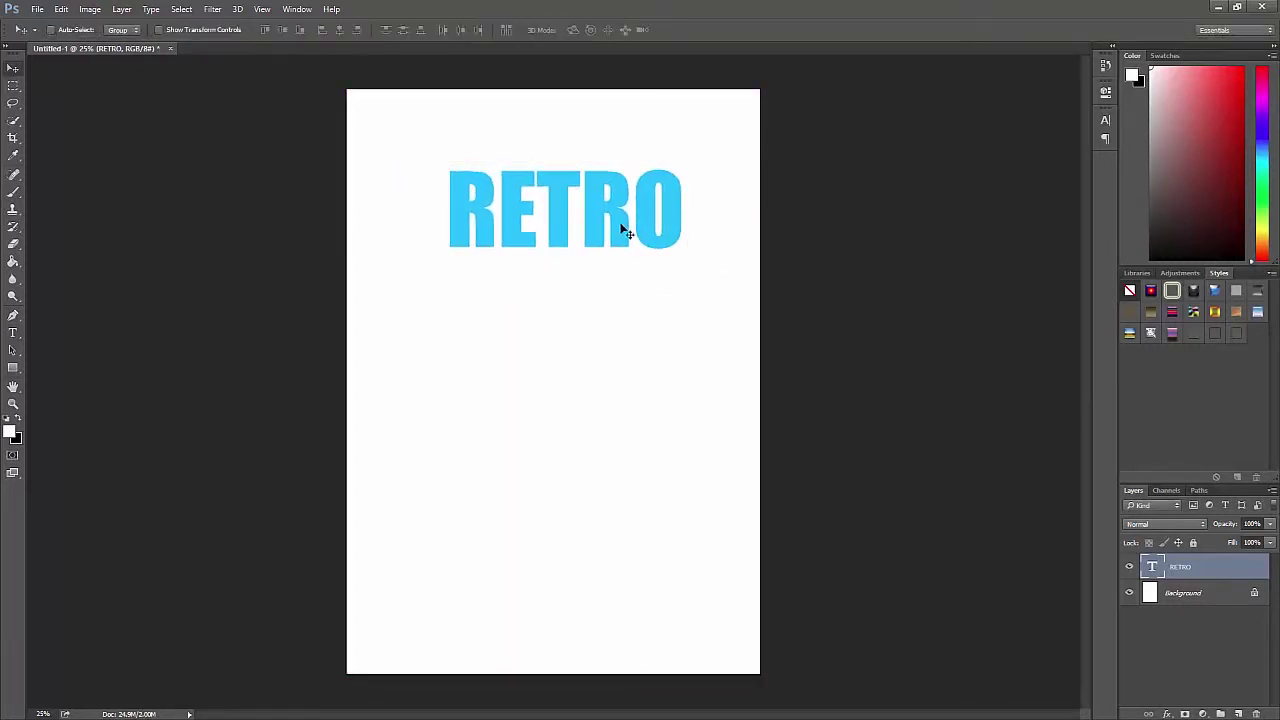
{"action": "left_click_drag", "start_coordinate": [611, 223], "coordinate": [593, 207]}
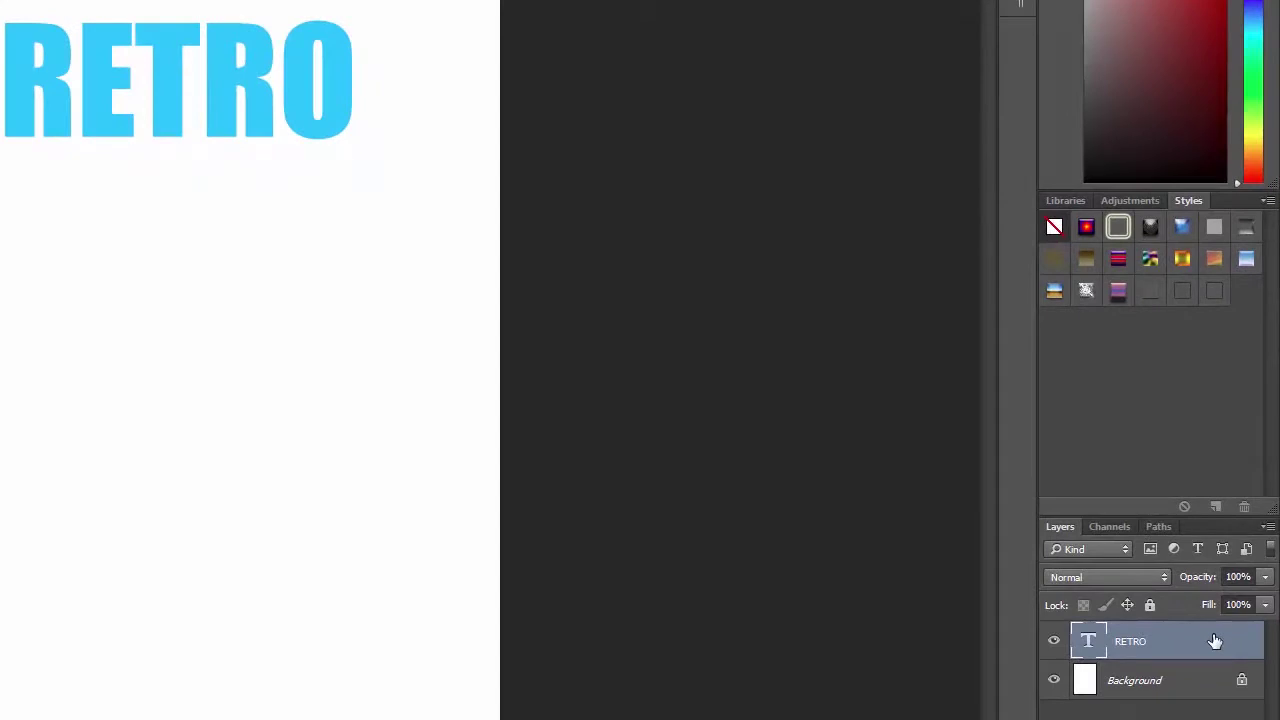
Step: Rasterize the RETRO type layer and nudge the word slightly on the page
{"action": "right_click", "coordinate": [1214, 641]}
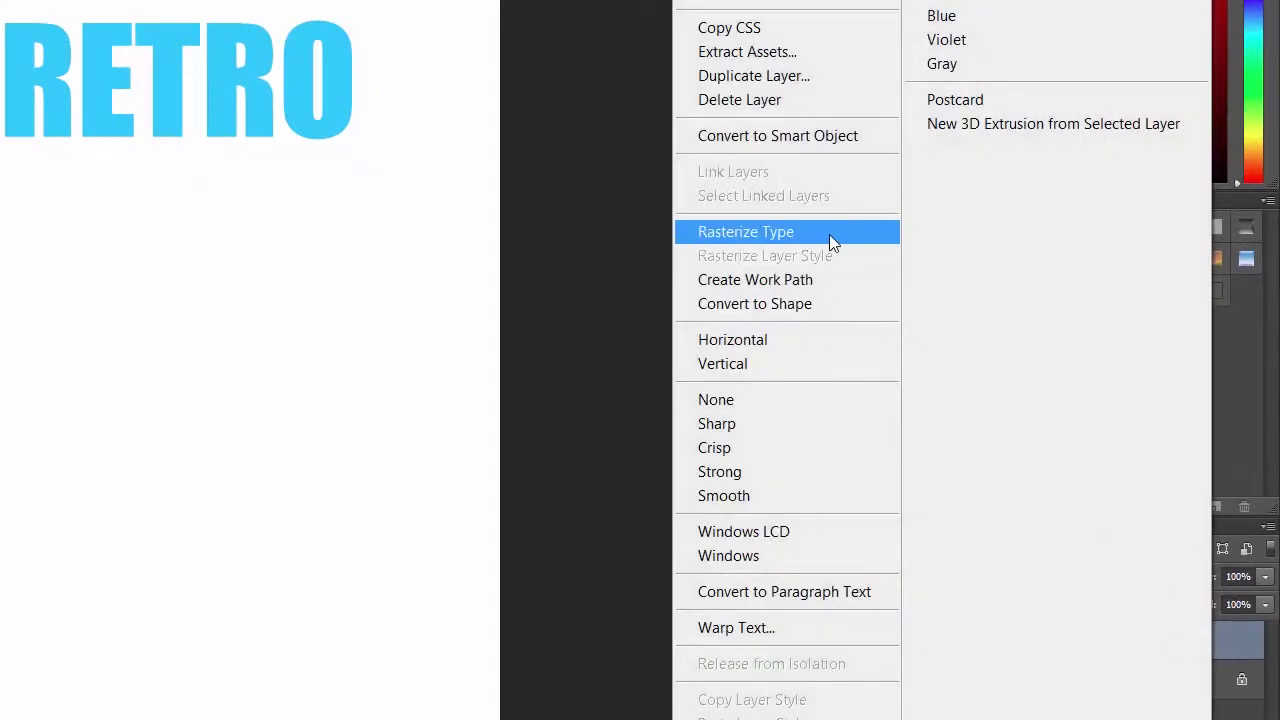
{"action": "key", "text": "Escape"}
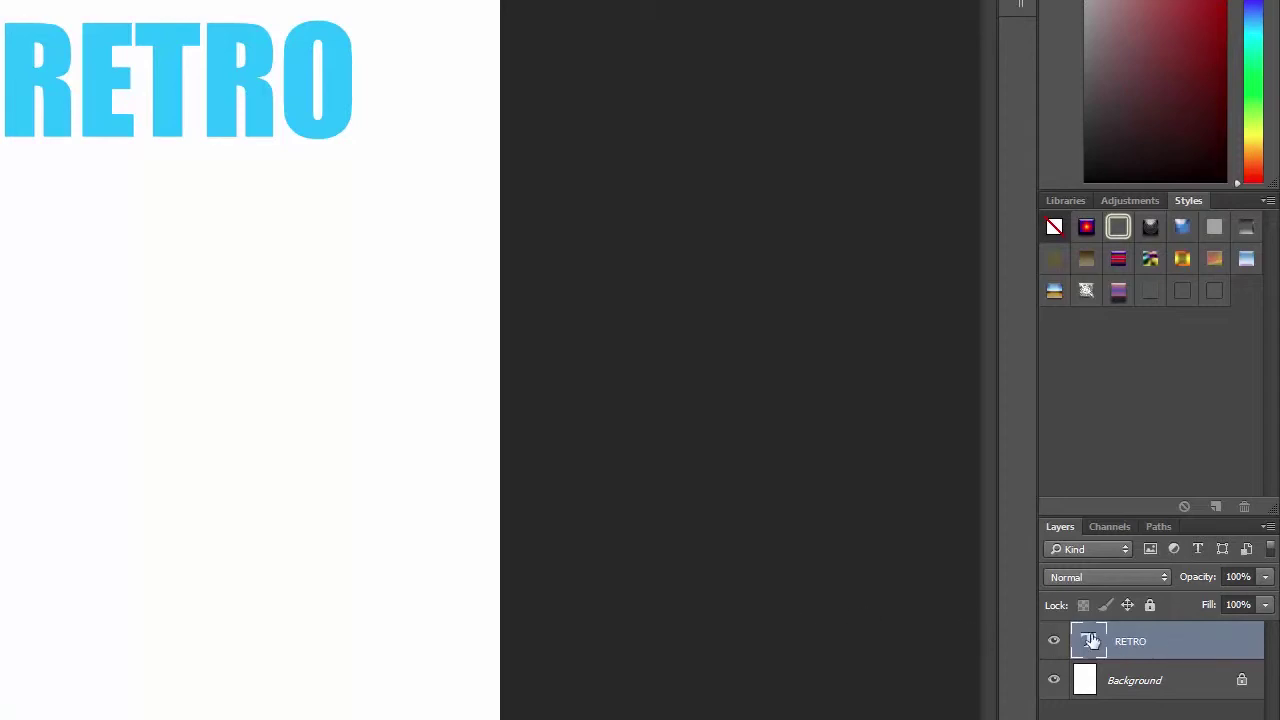
{"action": "right_click", "coordinate": [1168, 645]}
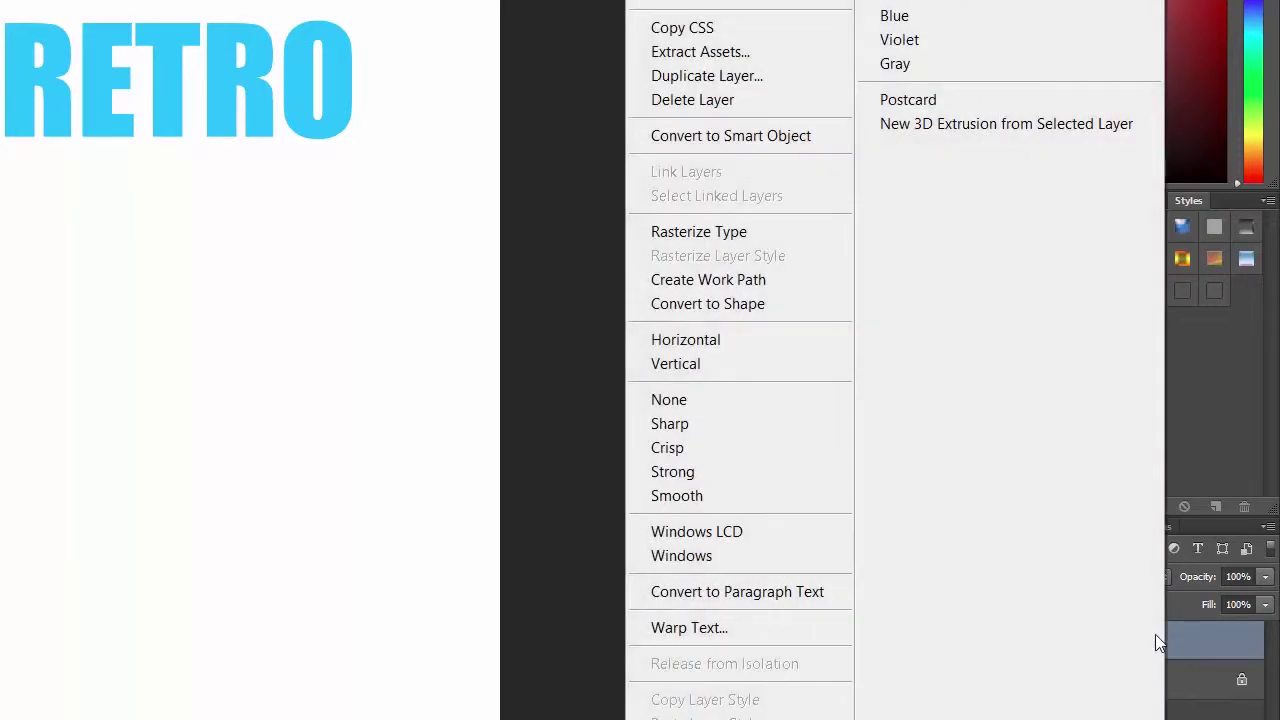
{"action": "left_click", "coordinate": [774, 232]}
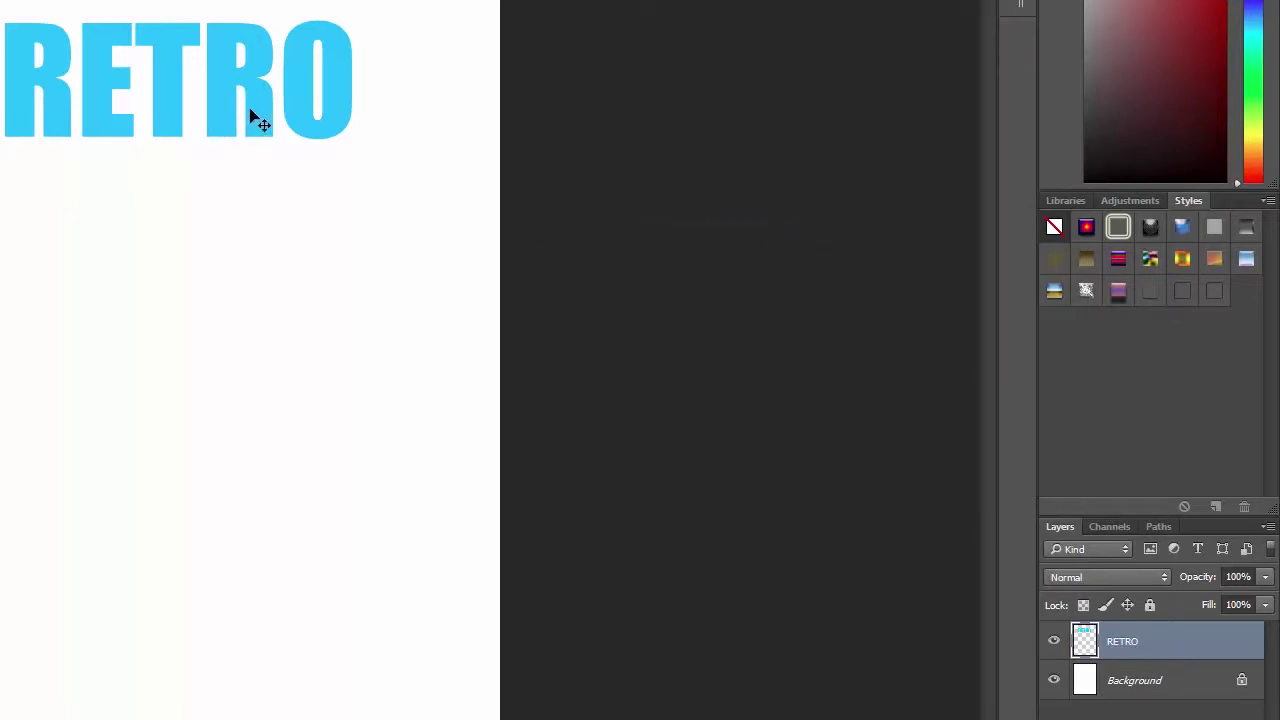
{"action": "mouse_move", "coordinate": [254, 120]}
{"action": "left_mouse_down"}
{"action": "mouse_move", "coordinate": [200, 103]}
{"action": "mouse_move", "coordinate": [222, 118]}
{"action": "mouse_move", "coordinate": [257, 104]}
{"action": "left_mouse_up"}
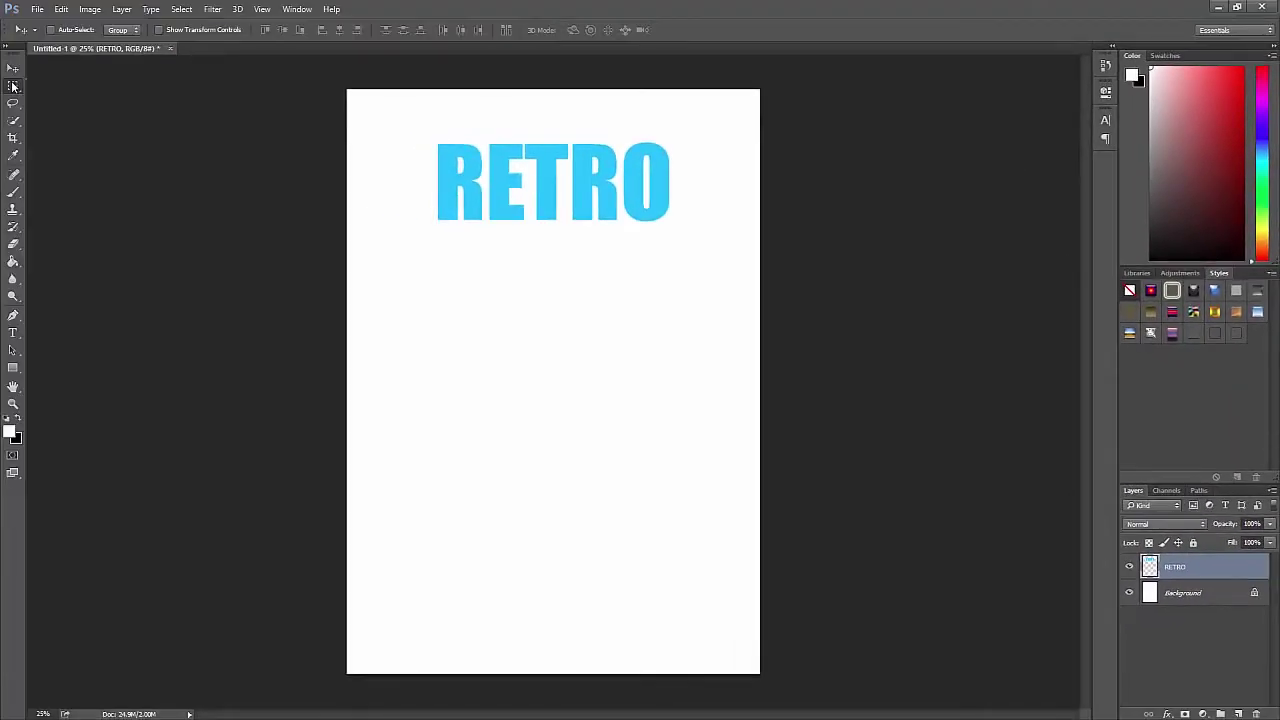
Step: Select the bottom of the R's leg and stretch it down below the other letters
{"action": "right_click", "coordinate": [13, 86]}
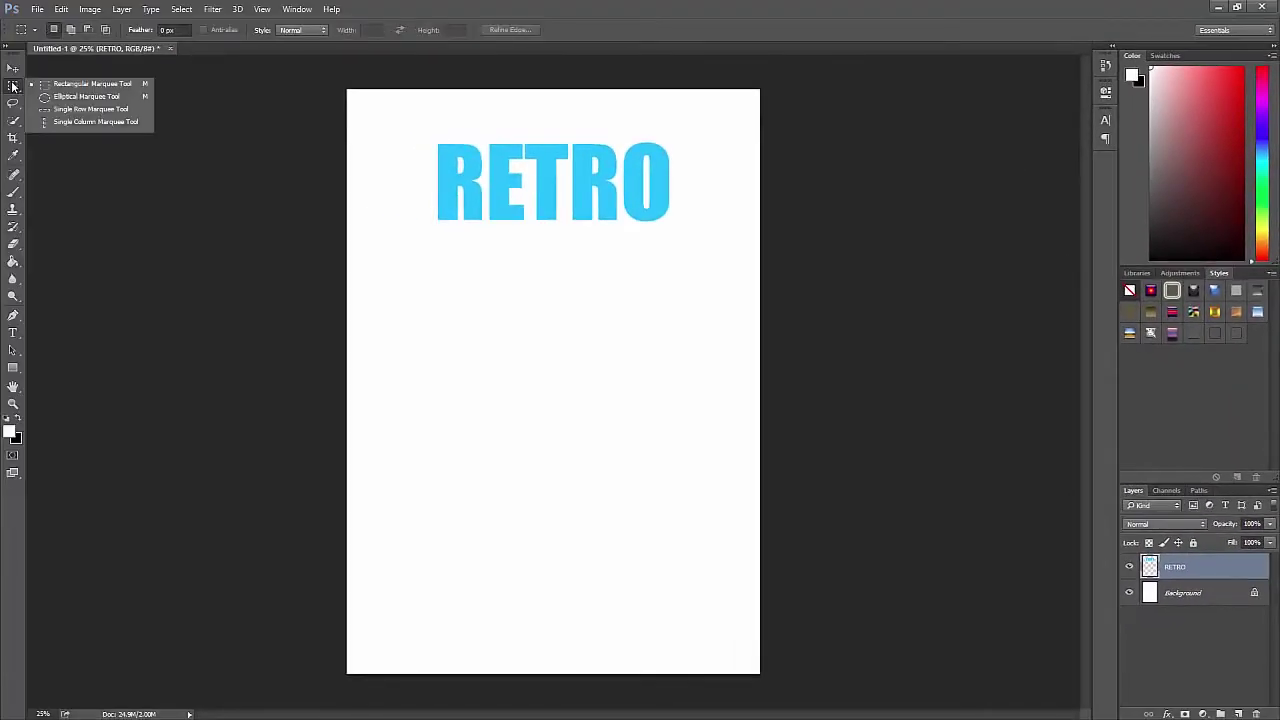
{"action": "left_click", "coordinate": [596, 201]}
{"action": "left_click_drag", "start_coordinate": [596, 201], "coordinate": [620, 224]}
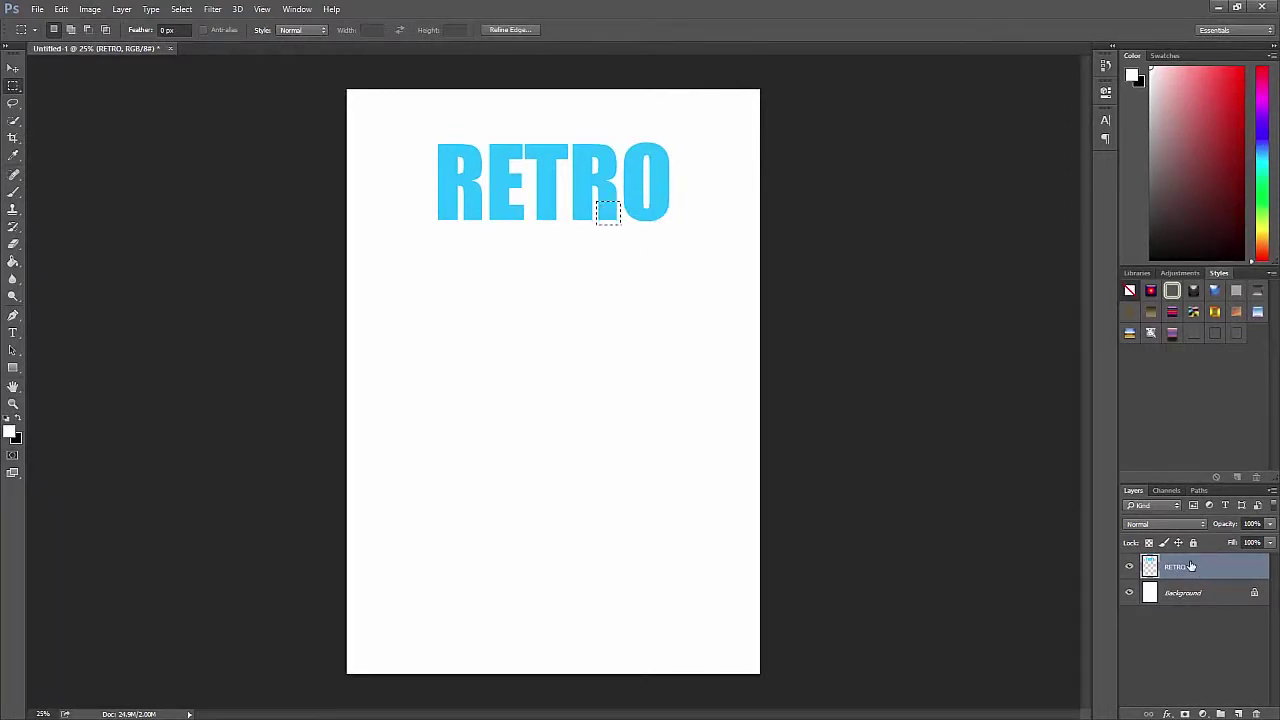
{"action": "key", "text": "ctrl+t"}
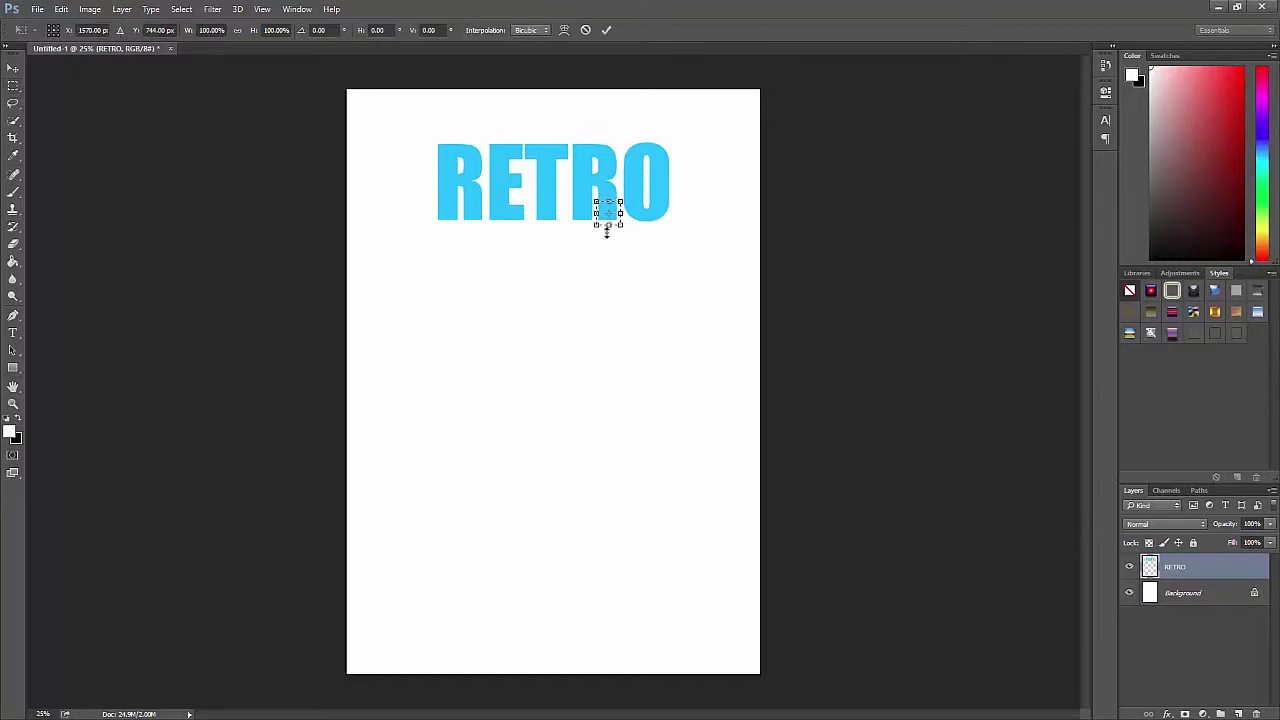
{"action": "left_click_drag", "start_coordinate": [609, 225], "coordinate": [615, 267]}
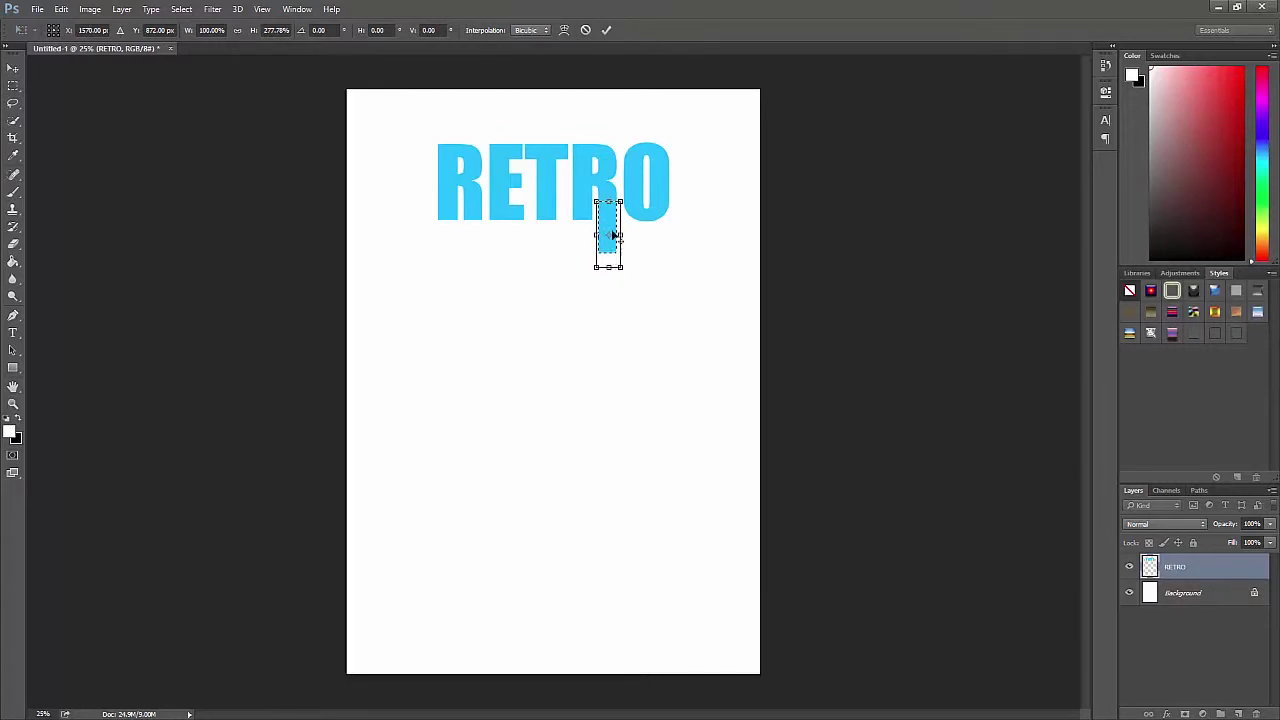
{"action": "key", "text": "Return"}
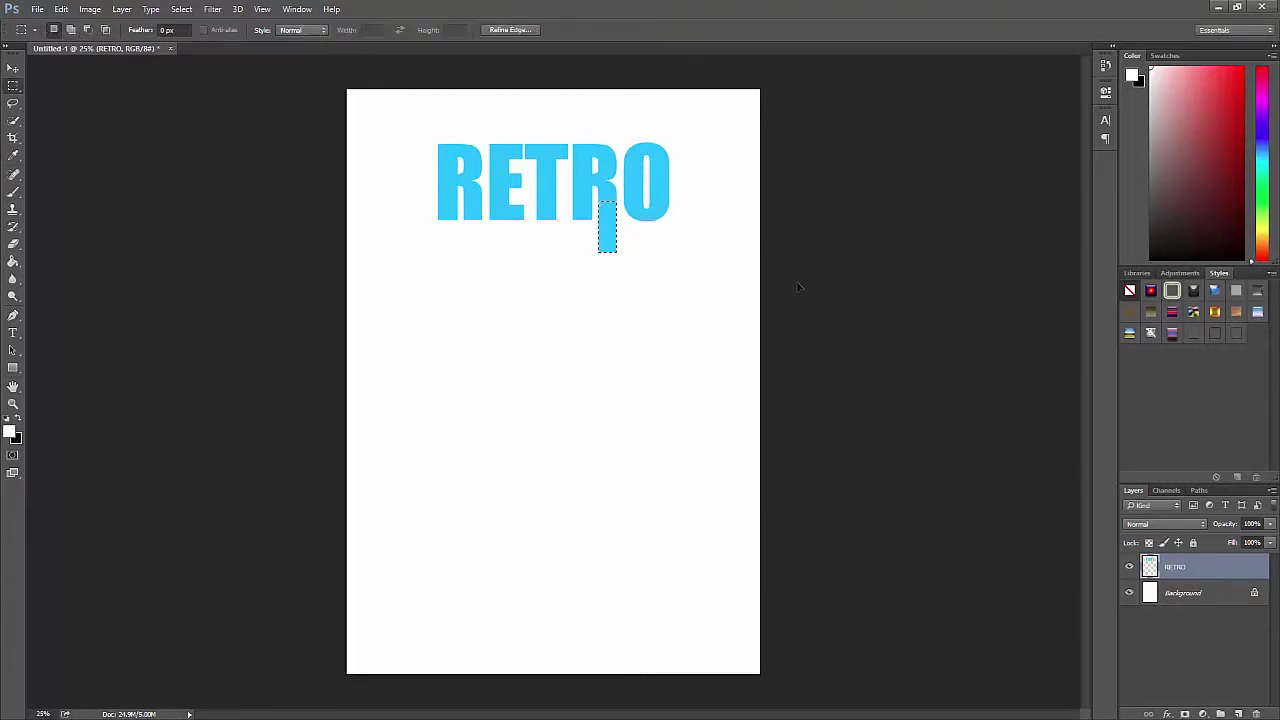
{"action": "key", "text": "ctrl+d"}
Step: Recentre the RETRO word on the page with the Move tool
{"action": "left_click", "coordinate": [13, 67]}
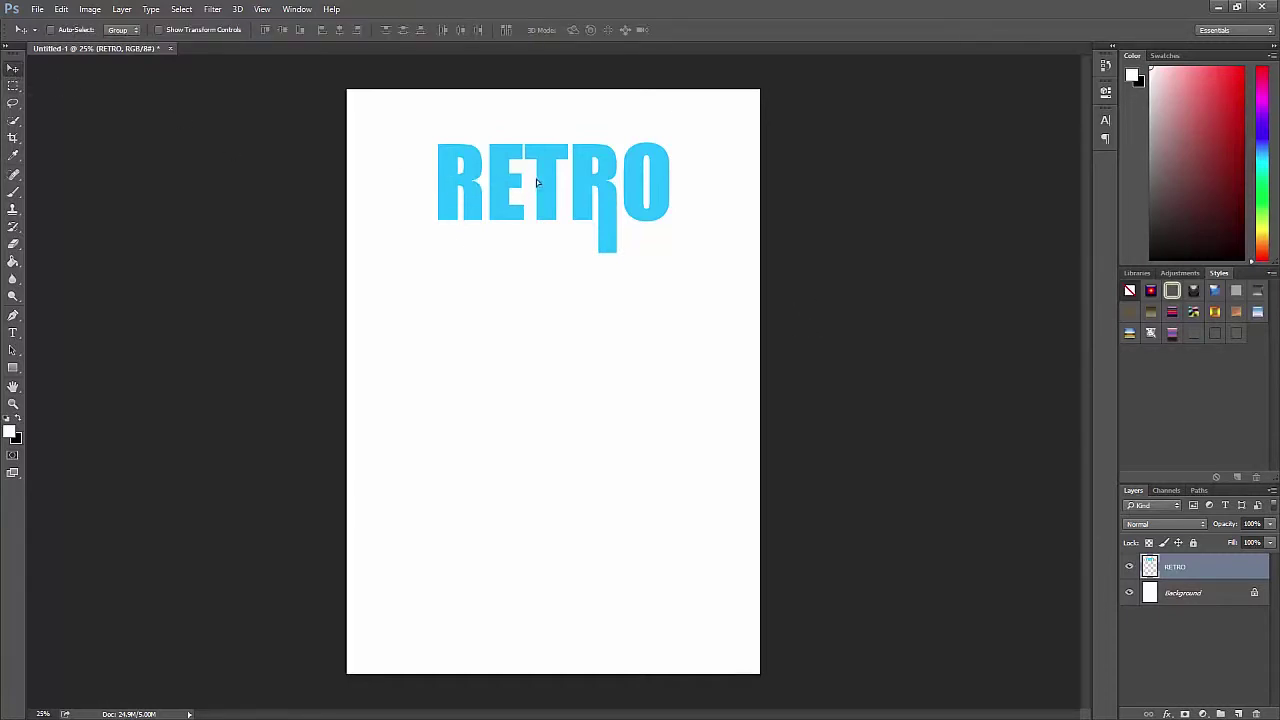
{"action": "left_click_drag", "start_coordinate": [534, 181], "coordinate": [524, 179]}
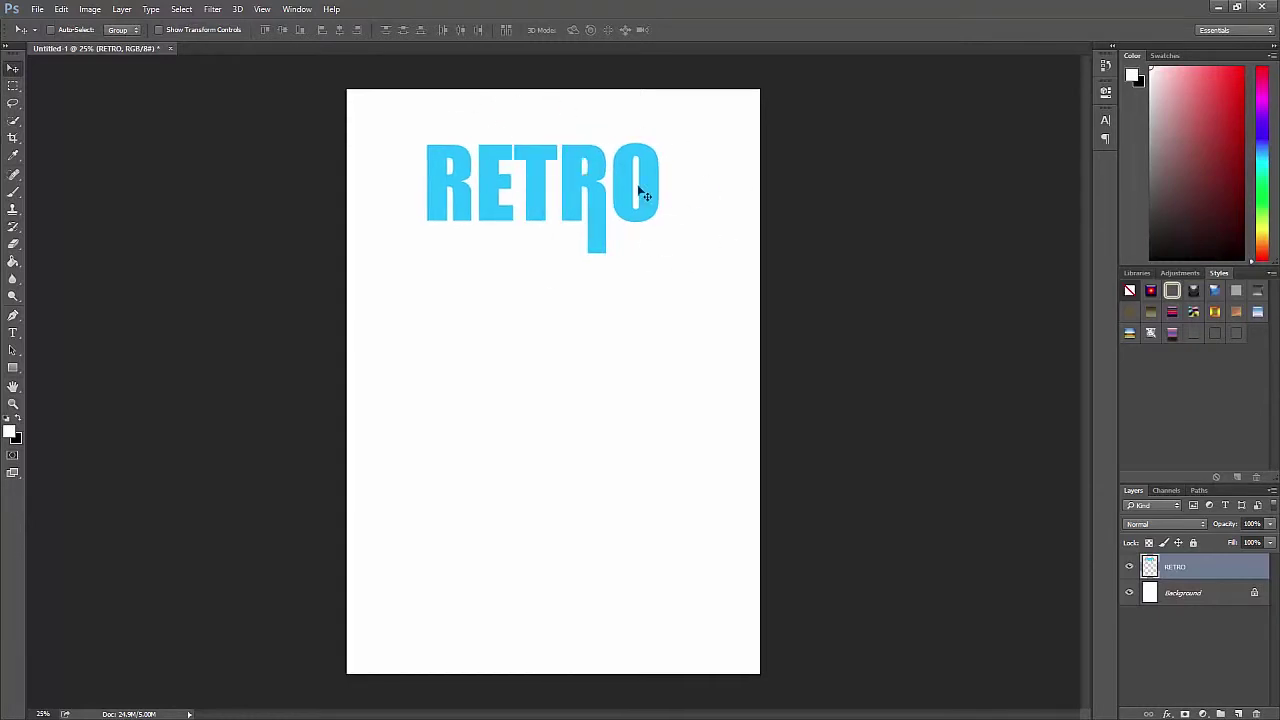
{"action": "left_click_drag", "start_coordinate": [546, 163], "coordinate": [551, 164]}
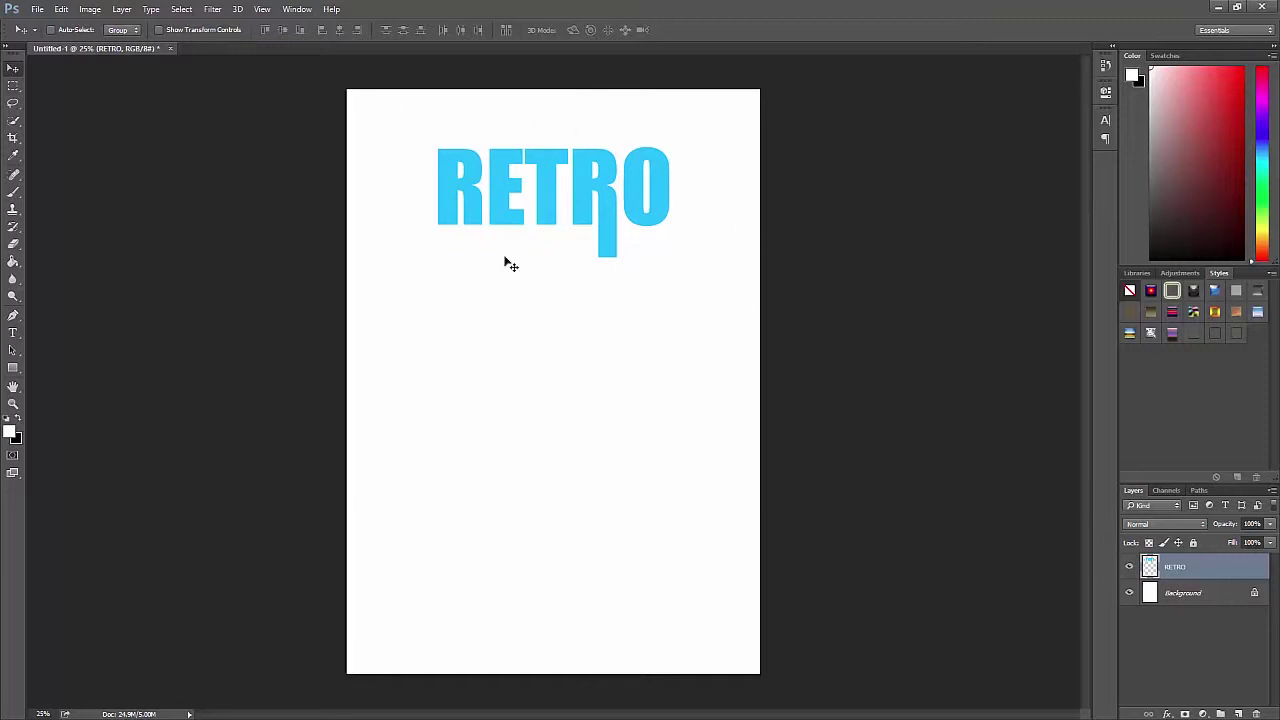
Step: Add a Stroke layer style to RETRO, positioned Outside at 68 px
{"action": "double_click", "coordinate": [1238, 569]}
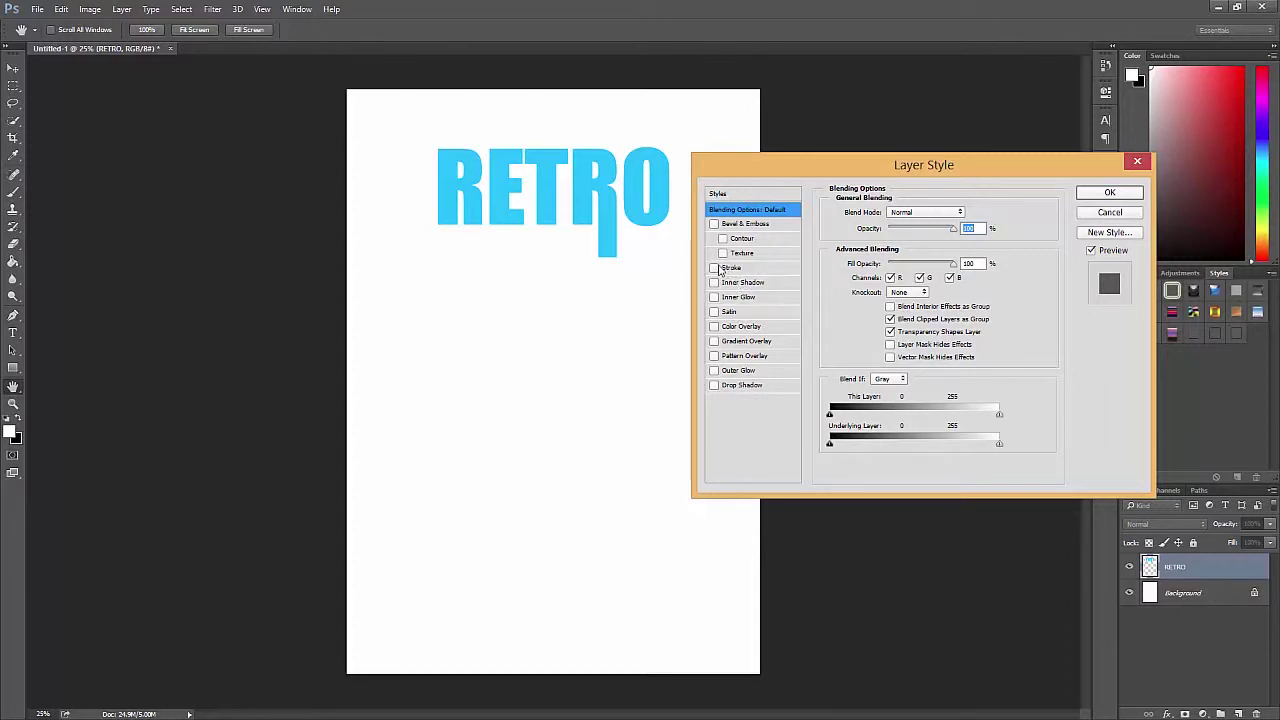
{"action": "left_click", "coordinate": [714, 268]}
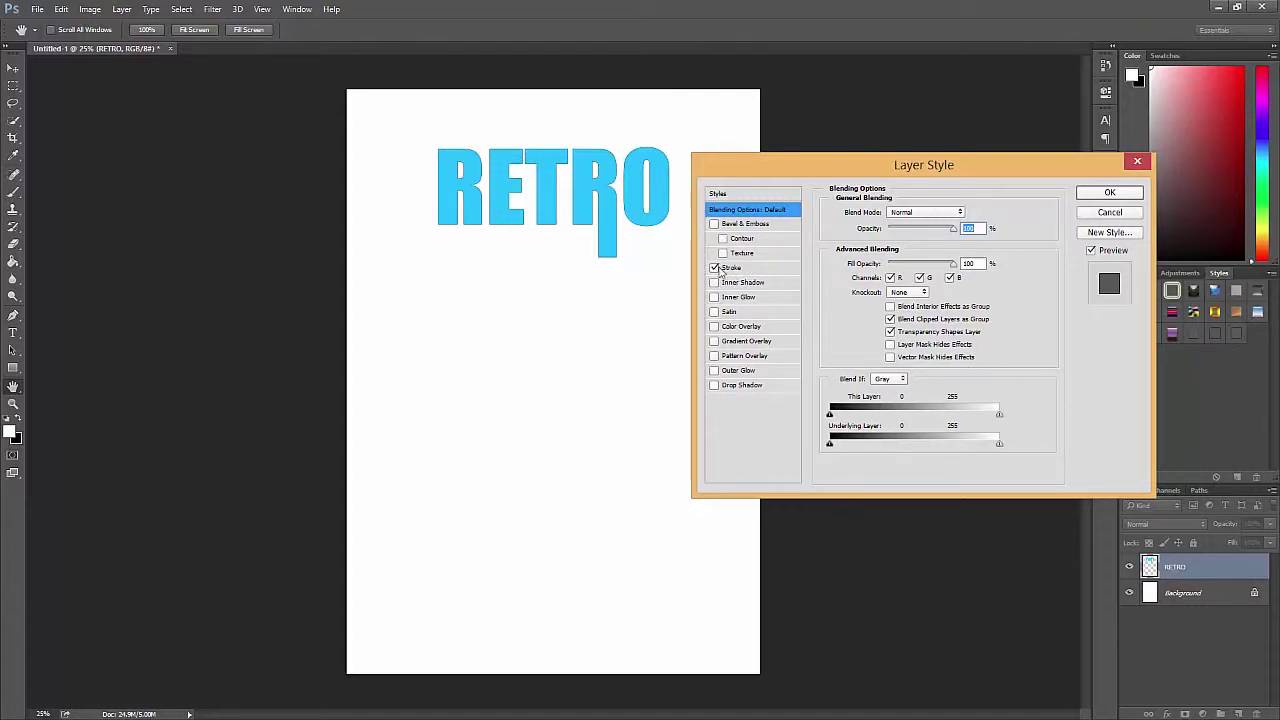
{"action": "left_click", "coordinate": [740, 268]}
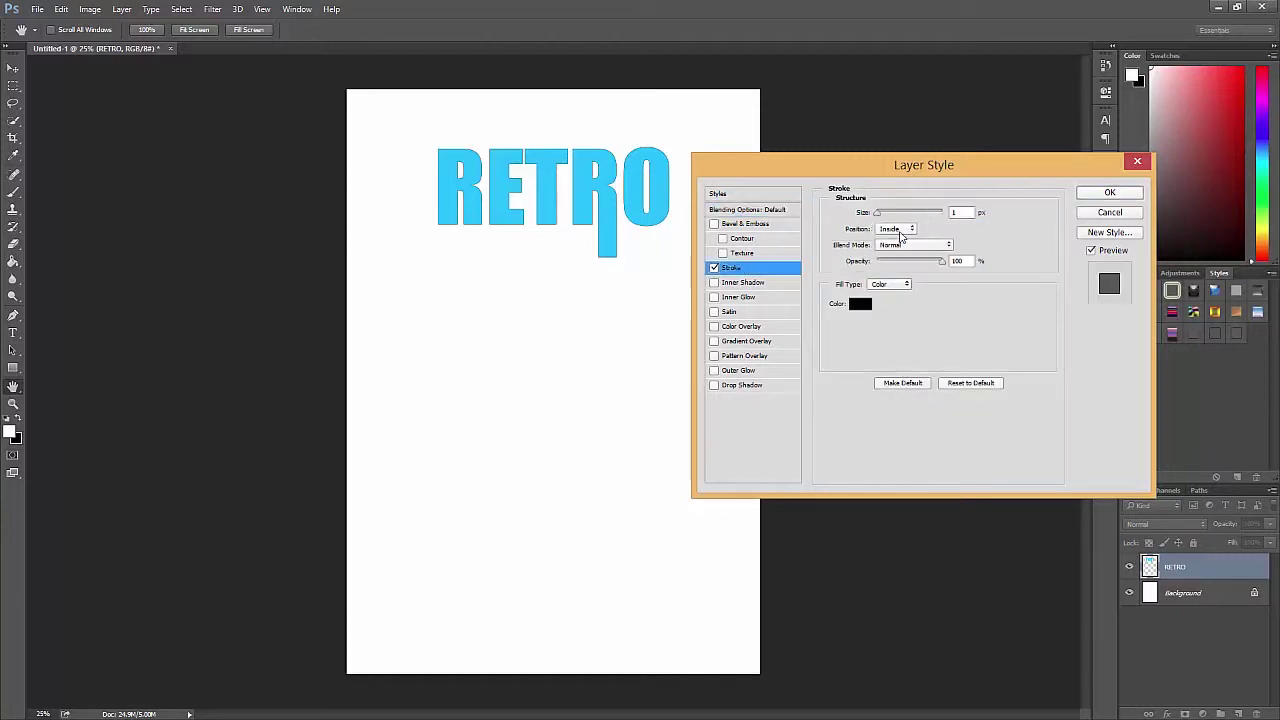
{"action": "mouse_move", "coordinate": [876, 216]}
{"action": "left_mouse_down"}
{"action": "mouse_move", "coordinate": [905, 217]}
{"action": "mouse_move", "coordinate": [888, 217]}
{"action": "left_mouse_up"}
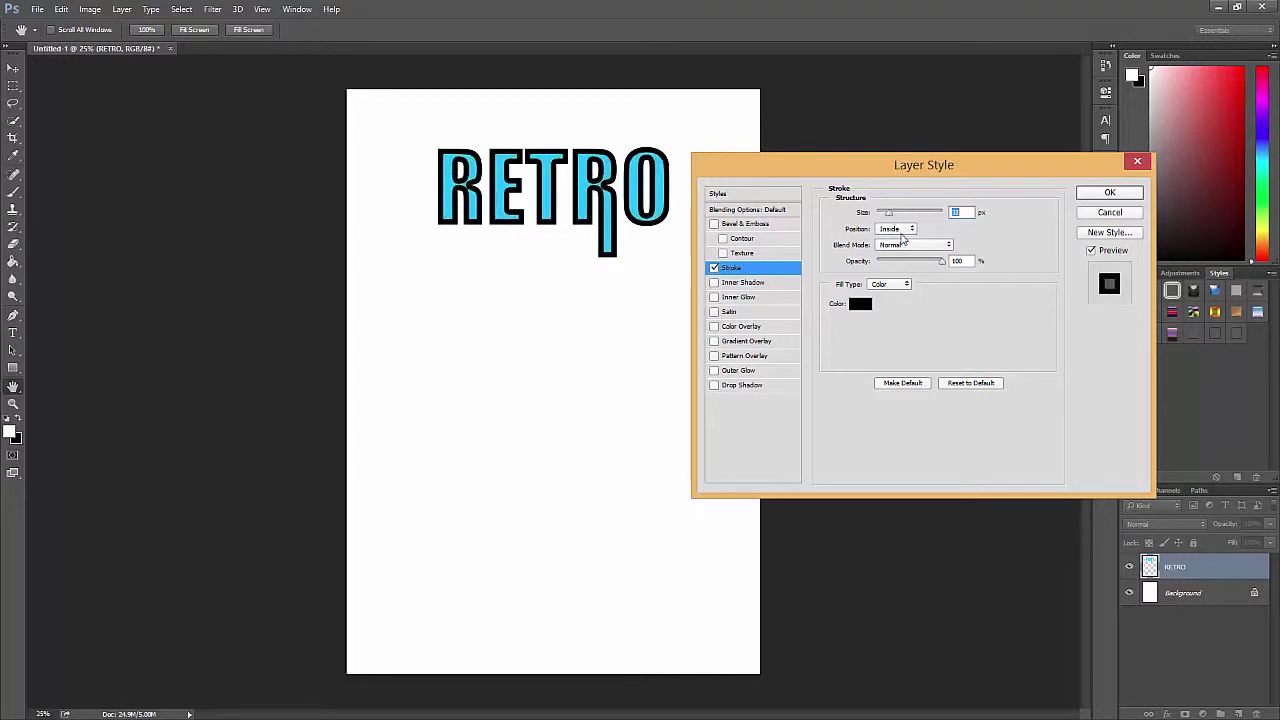
{"action": "left_click", "coordinate": [896, 229]}
{"action": "left_click", "coordinate": [898, 256]}
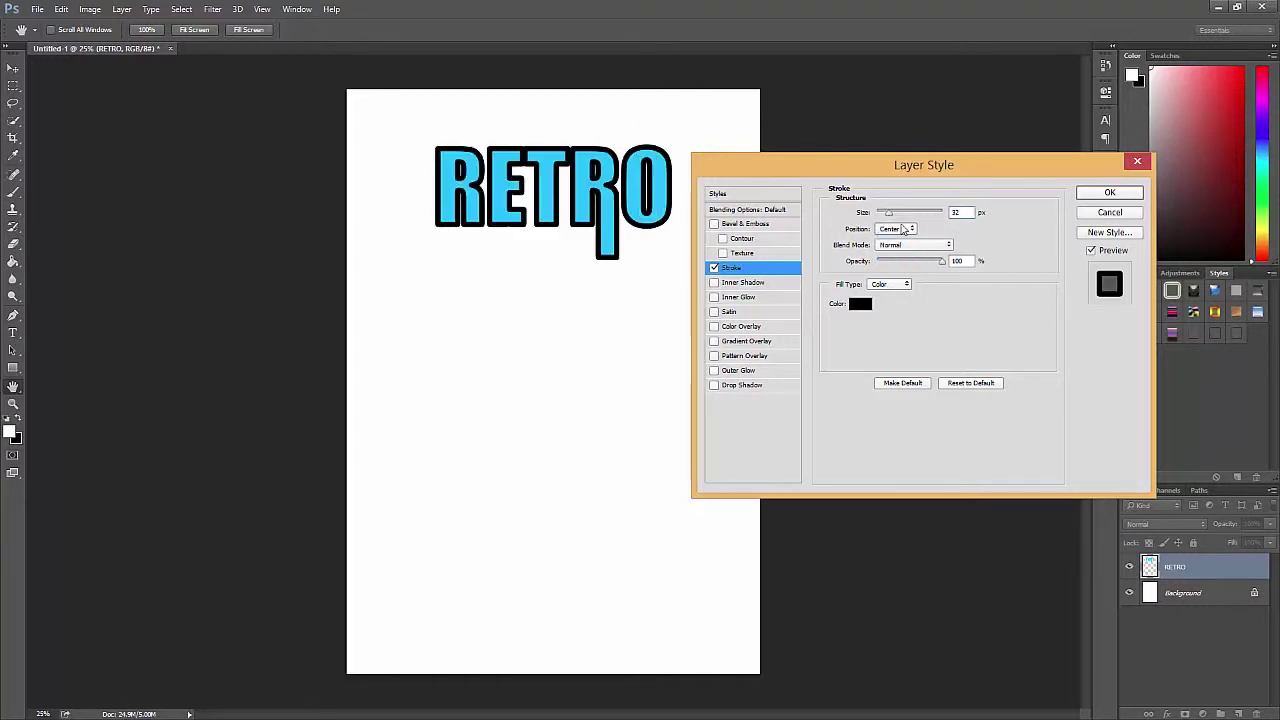
{"action": "mouse_move", "coordinate": [889, 213]}
{"action": "left_mouse_down"}
{"action": "mouse_move", "coordinate": [918, 216]}
{"action": "mouse_move", "coordinate": [891, 216]}
{"action": "left_mouse_up"}
{"action": "left_click", "coordinate": [896, 229]}
{"action": "left_click", "coordinate": [898, 240]}
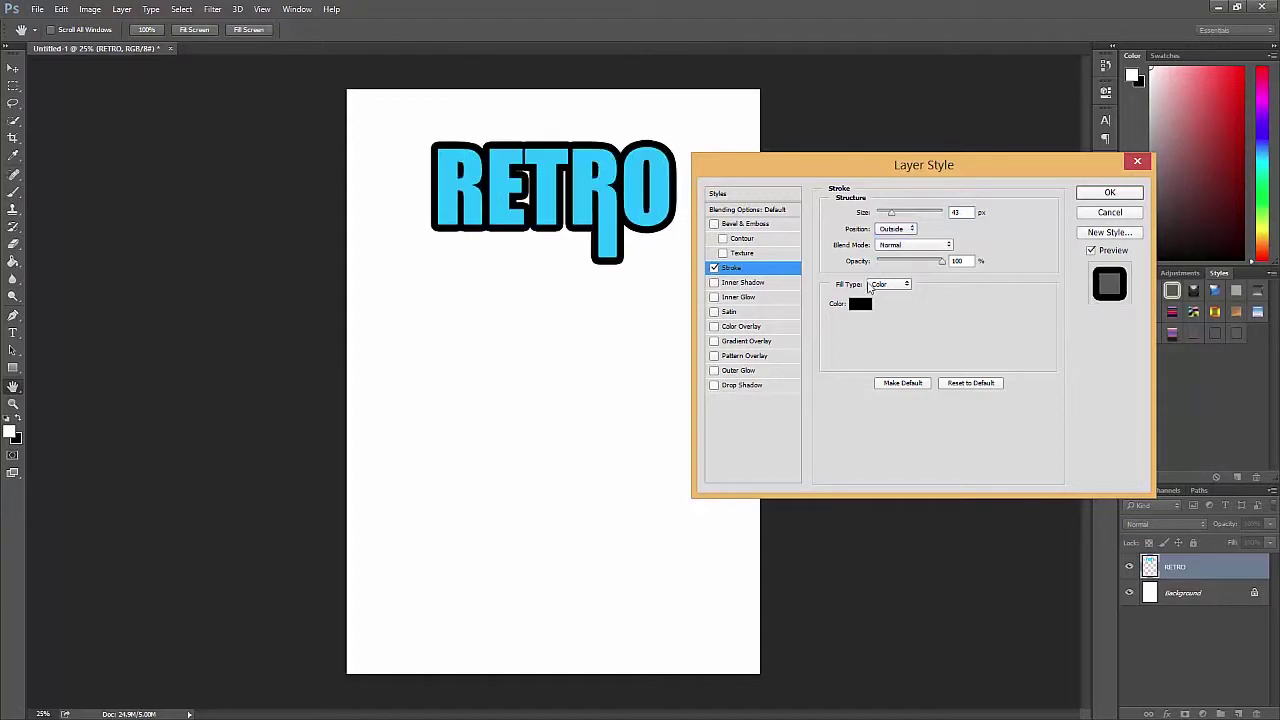
{"action": "left_click_drag", "start_coordinate": [891, 213], "coordinate": [899, 216]}
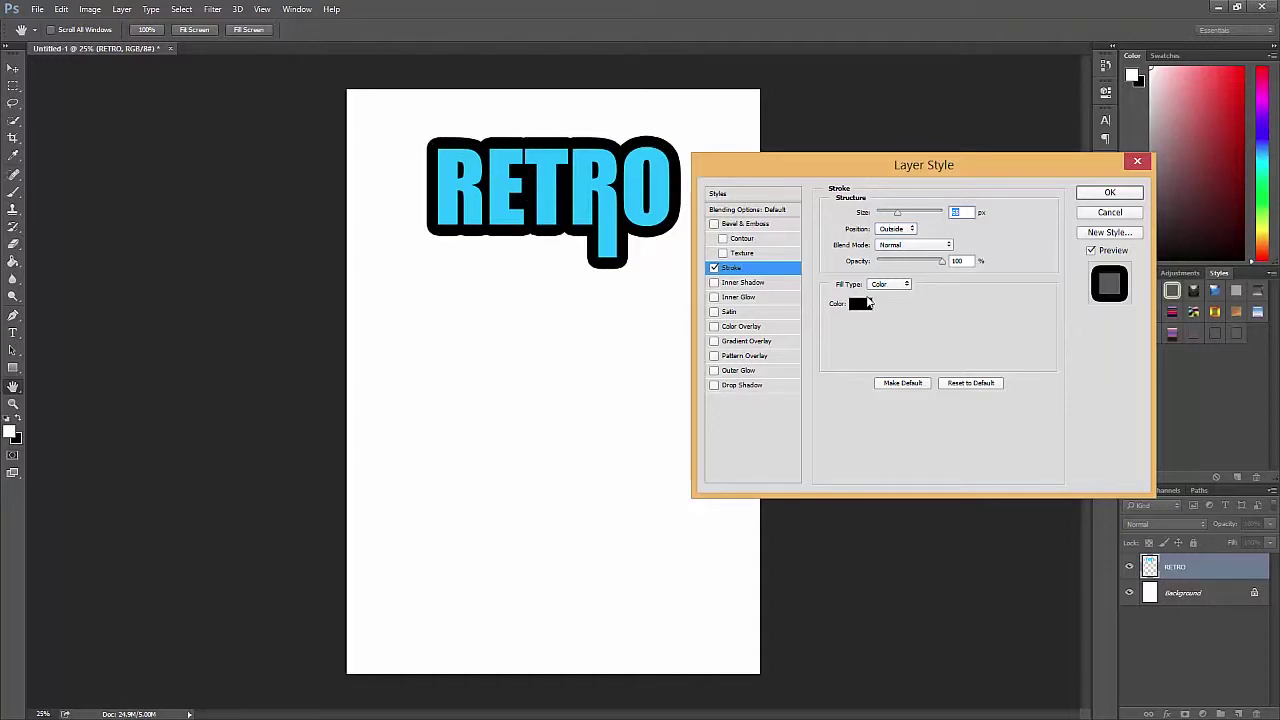
Step: Set the stroke colour to dark navy #003473
{"action": "left_click", "coordinate": [862, 303]}
{"action": "left_click", "coordinate": [654, 242]}
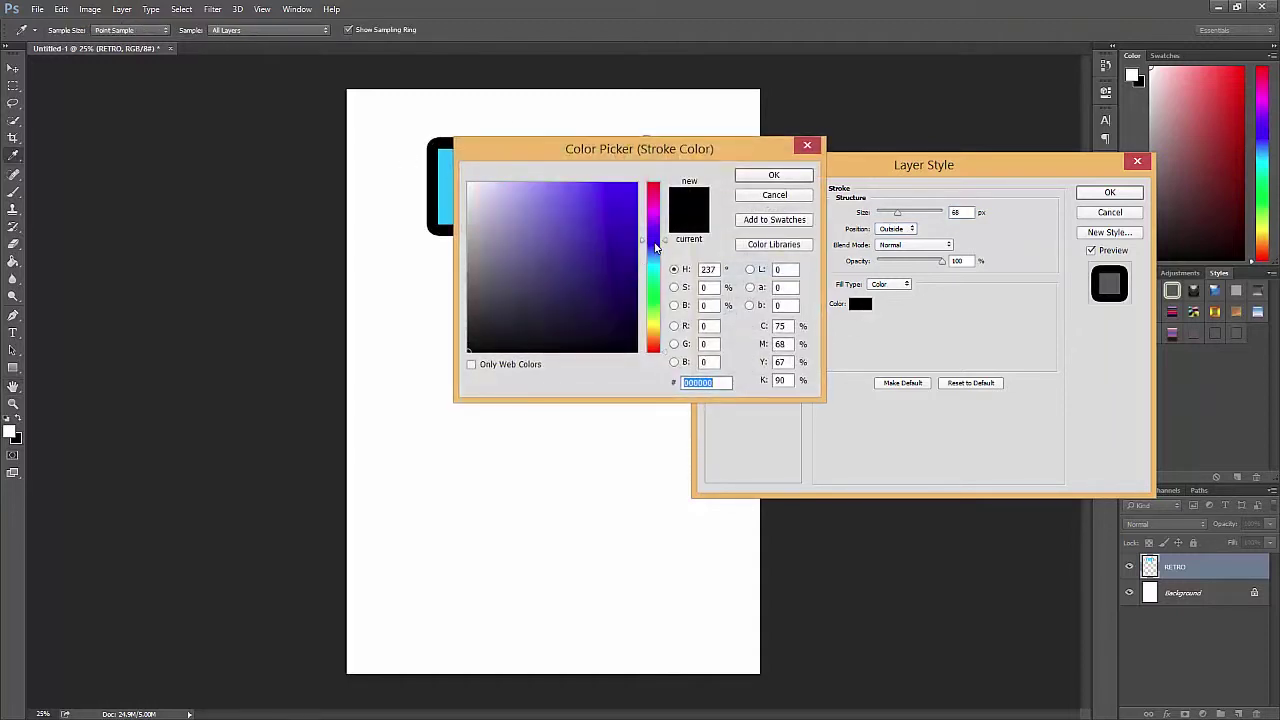
{"action": "left_click_drag", "start_coordinate": [645, 241], "coordinate": [652, 256]}
{"action": "left_click", "coordinate": [636, 196]}
{"action": "left_click_drag", "start_coordinate": [636, 196], "coordinate": [634, 274]}
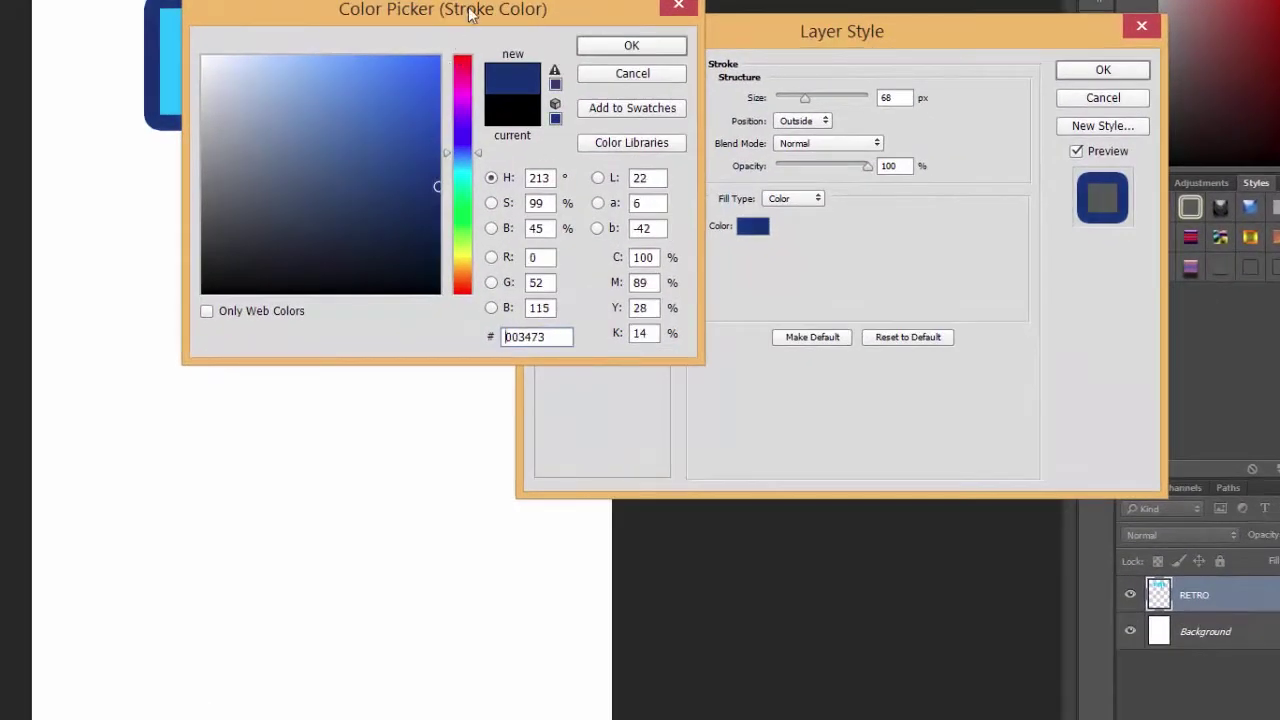
{"action": "left_click_drag", "start_coordinate": [471, 11], "coordinate": [399, 221]}
{"action": "left_click", "coordinate": [560, 260]}
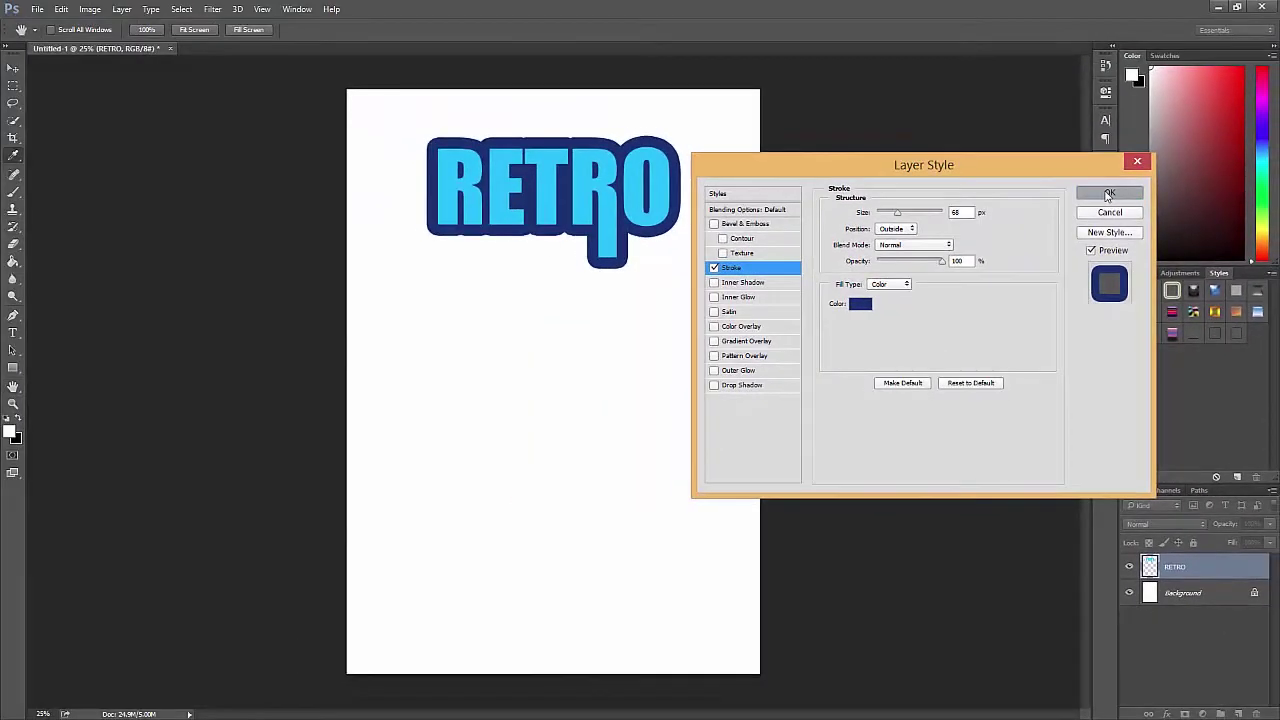
Step: Apply the navy stroke and rasterize RETRO's layer style into pixels, undoing a trial move
{"action": "left_click", "coordinate": [1104, 116]}
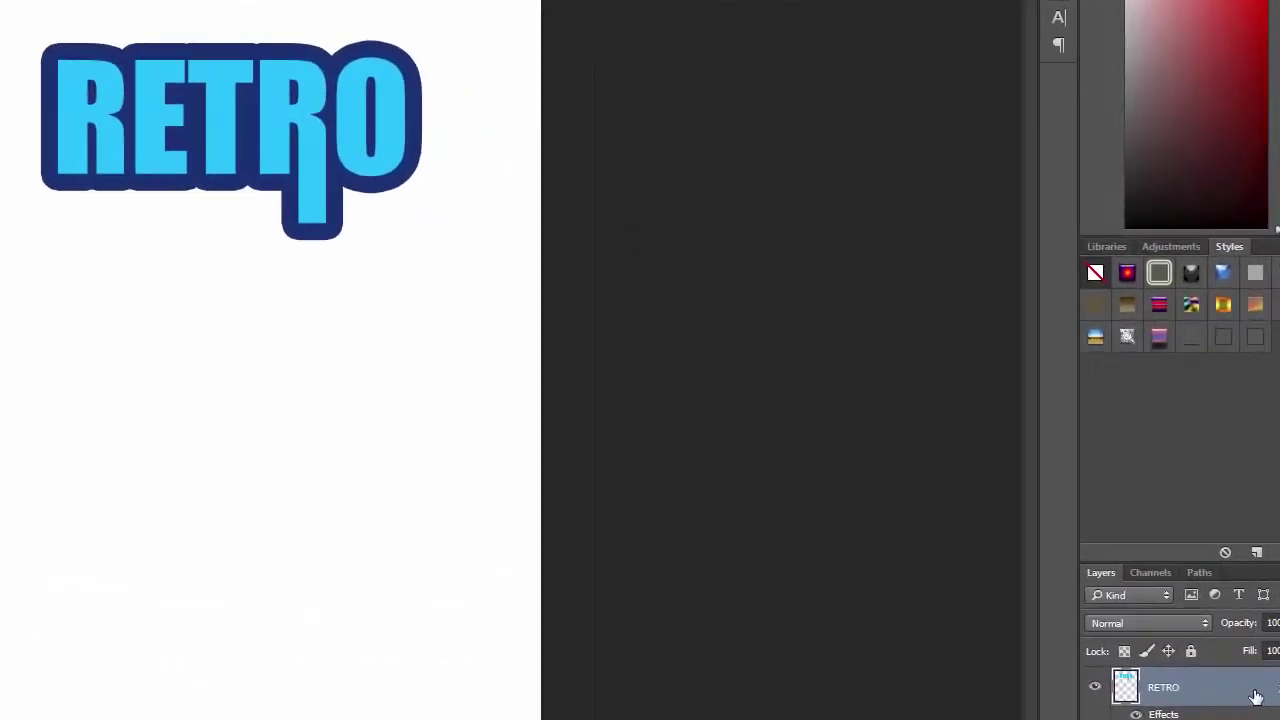
{"action": "right_click", "coordinate": [1236, 571]}
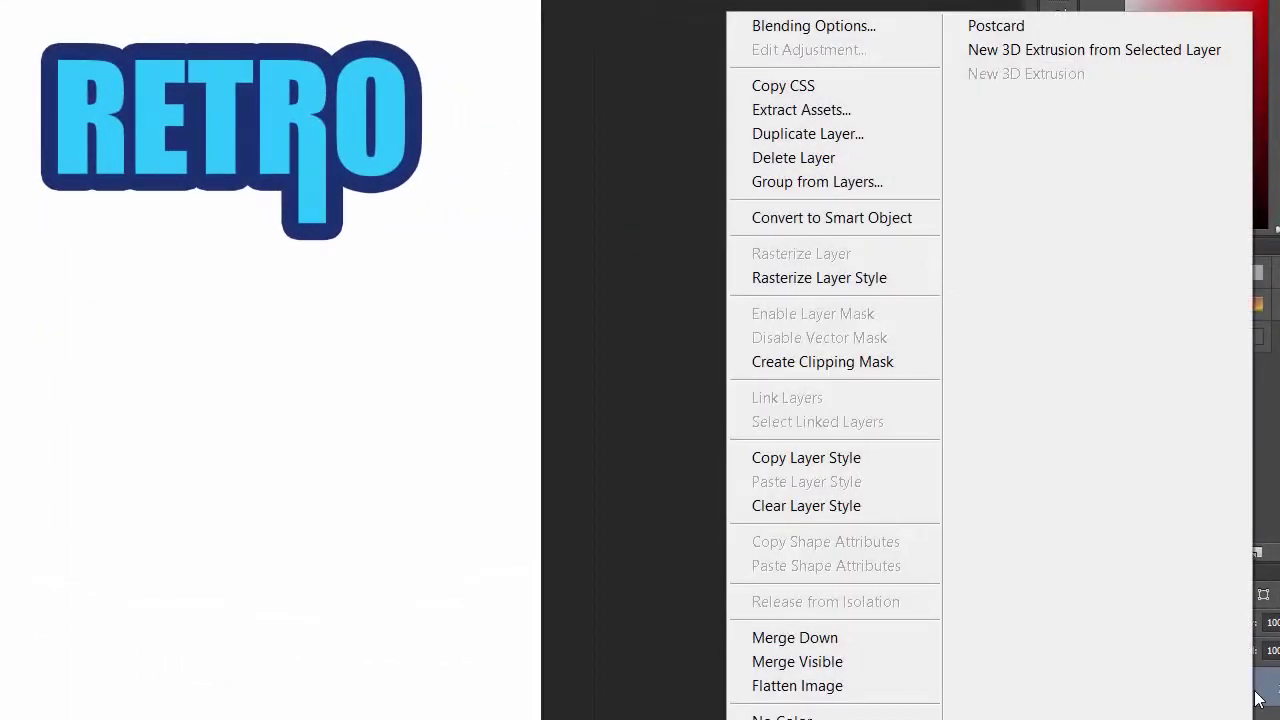
{"action": "left_click", "coordinate": [842, 283]}
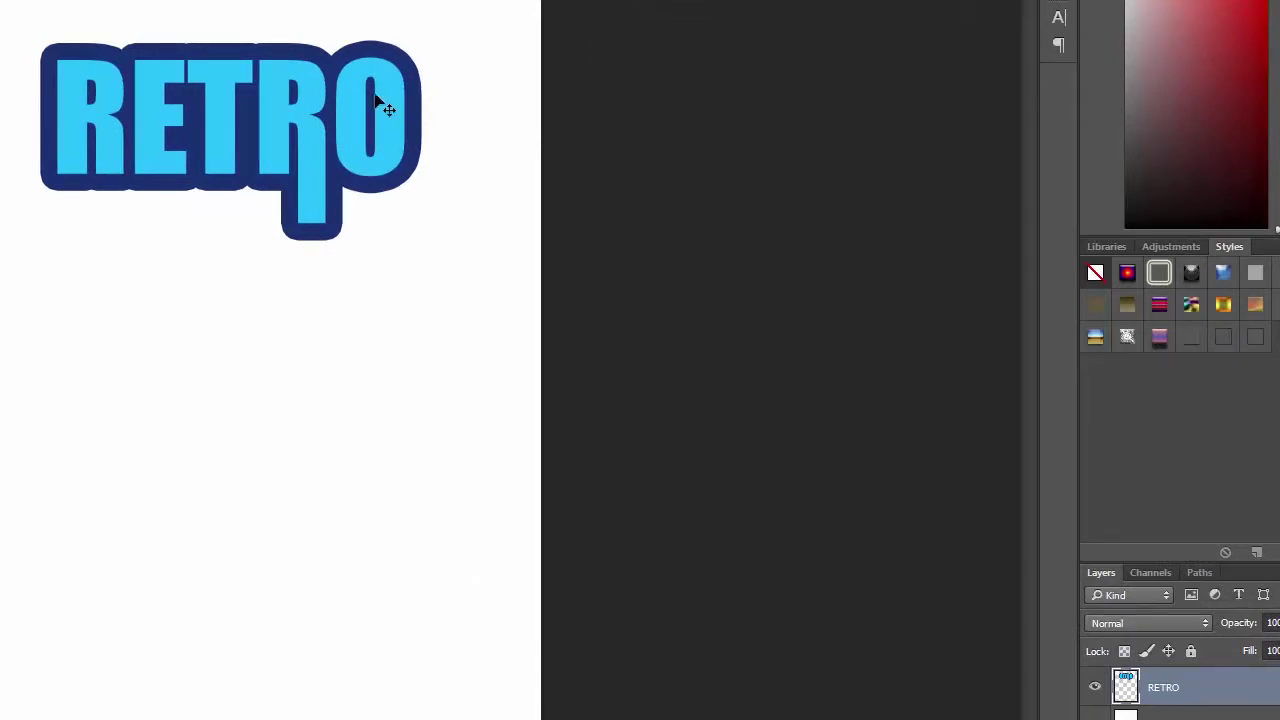
{"action": "left_click_drag", "start_coordinate": [376, 99], "coordinate": [437, 172]}
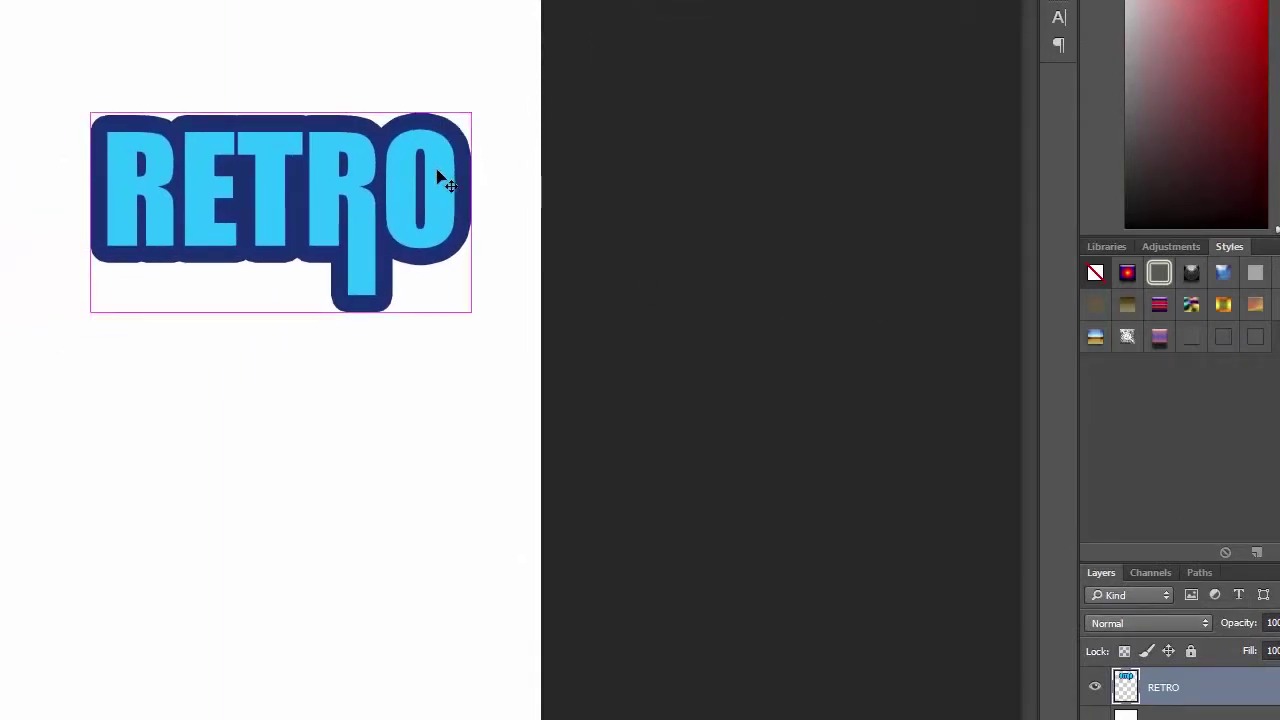
{"action": "key", "text": "ctrl+z"}
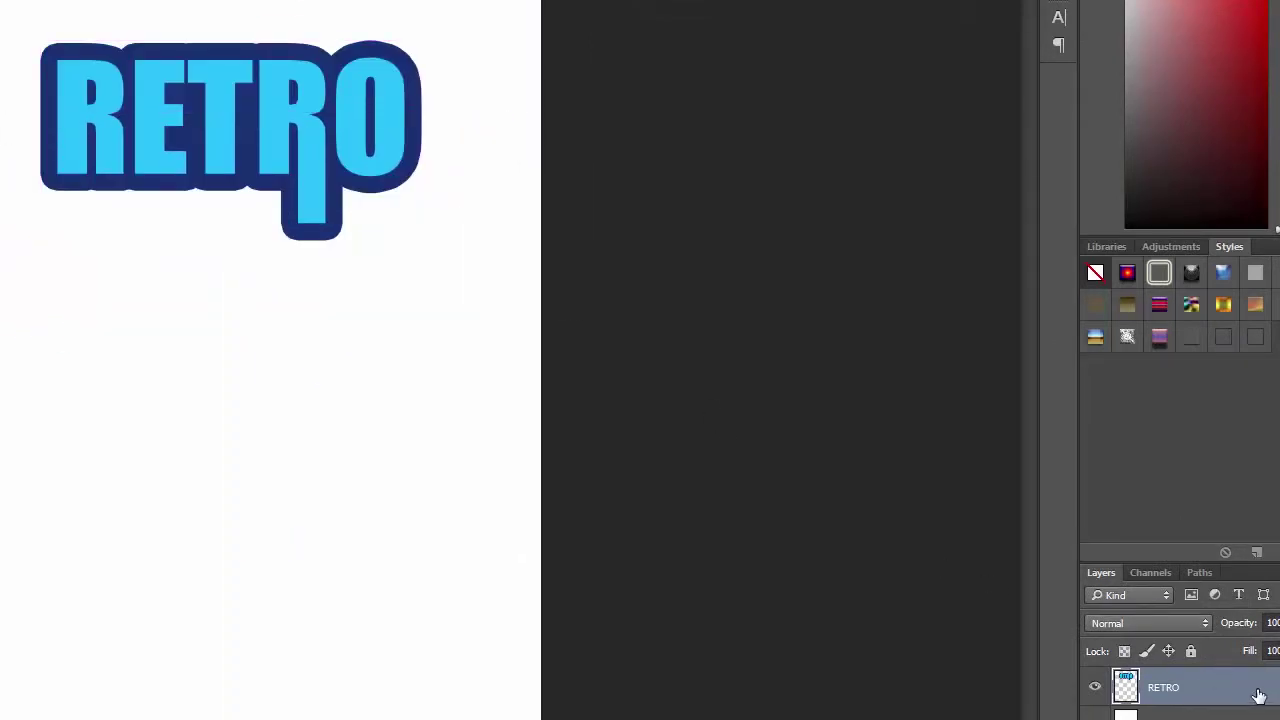
Step: Add a new Stroke to RETRO with light-blue colour 05c7ff
{"action": "double_click", "coordinate": [1260, 692]}
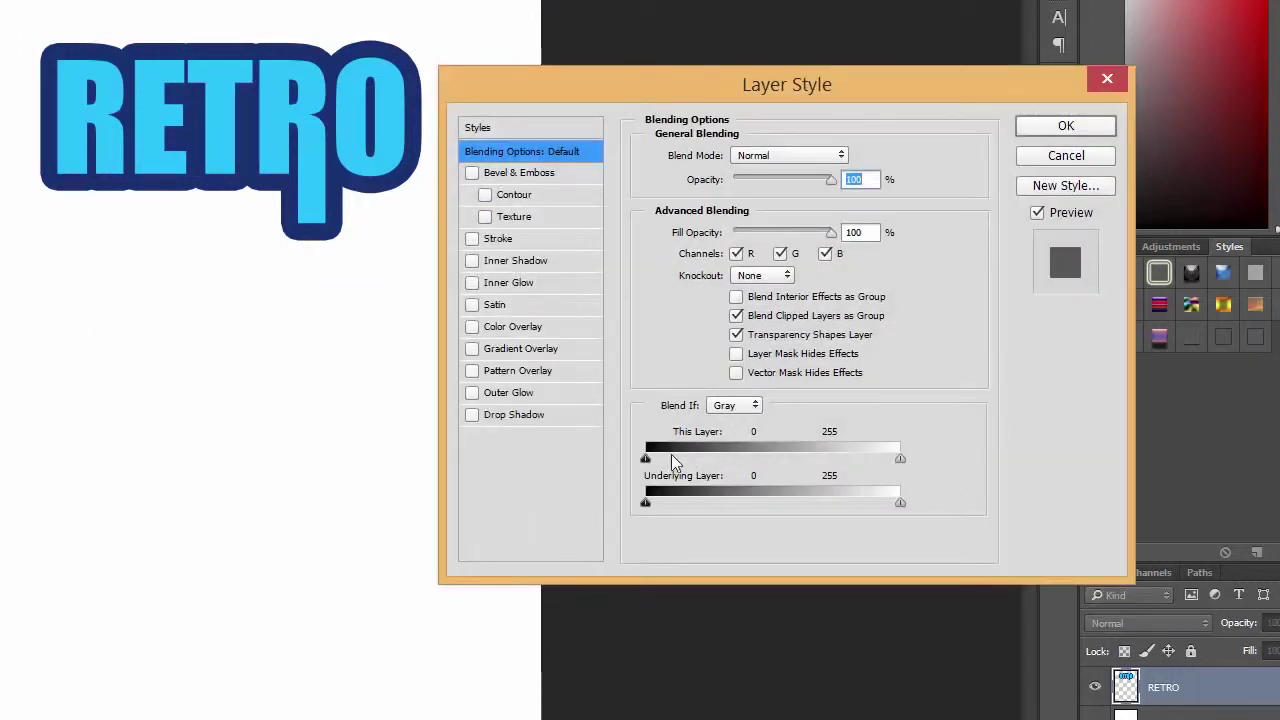
{"action": "left_click", "coordinate": [497, 240]}
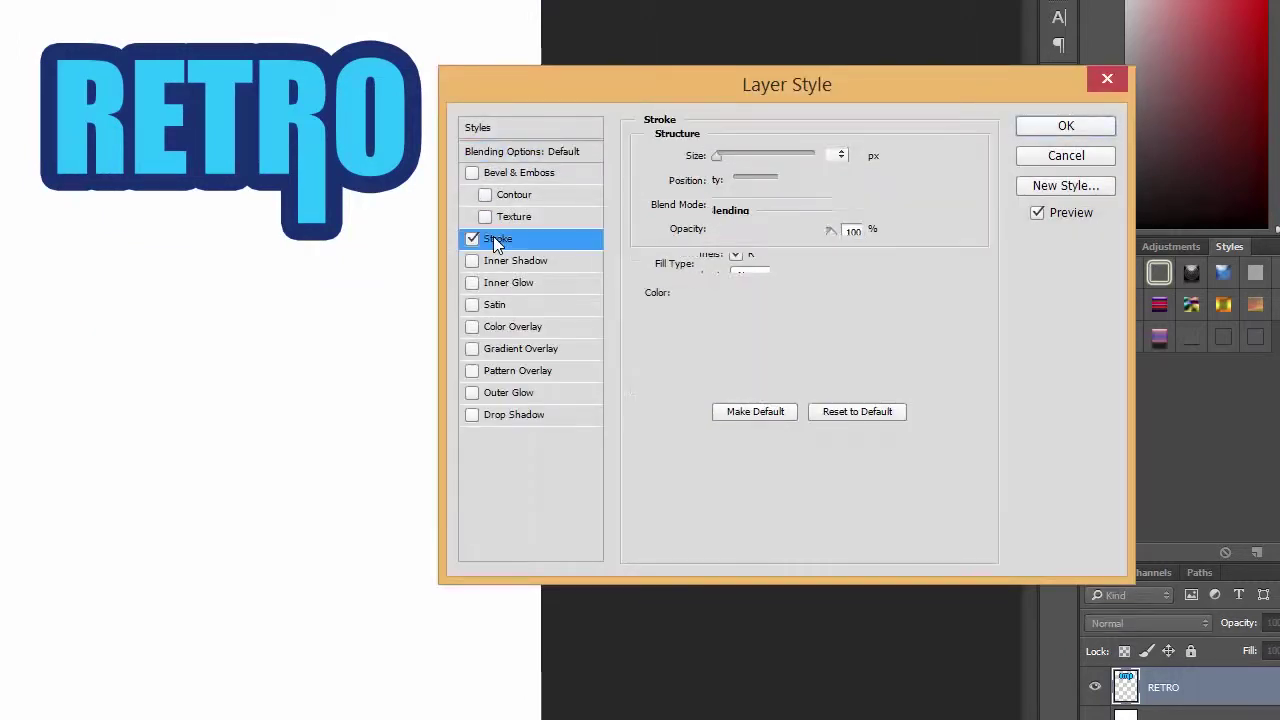
{"action": "left_click", "coordinate": [700, 295]}
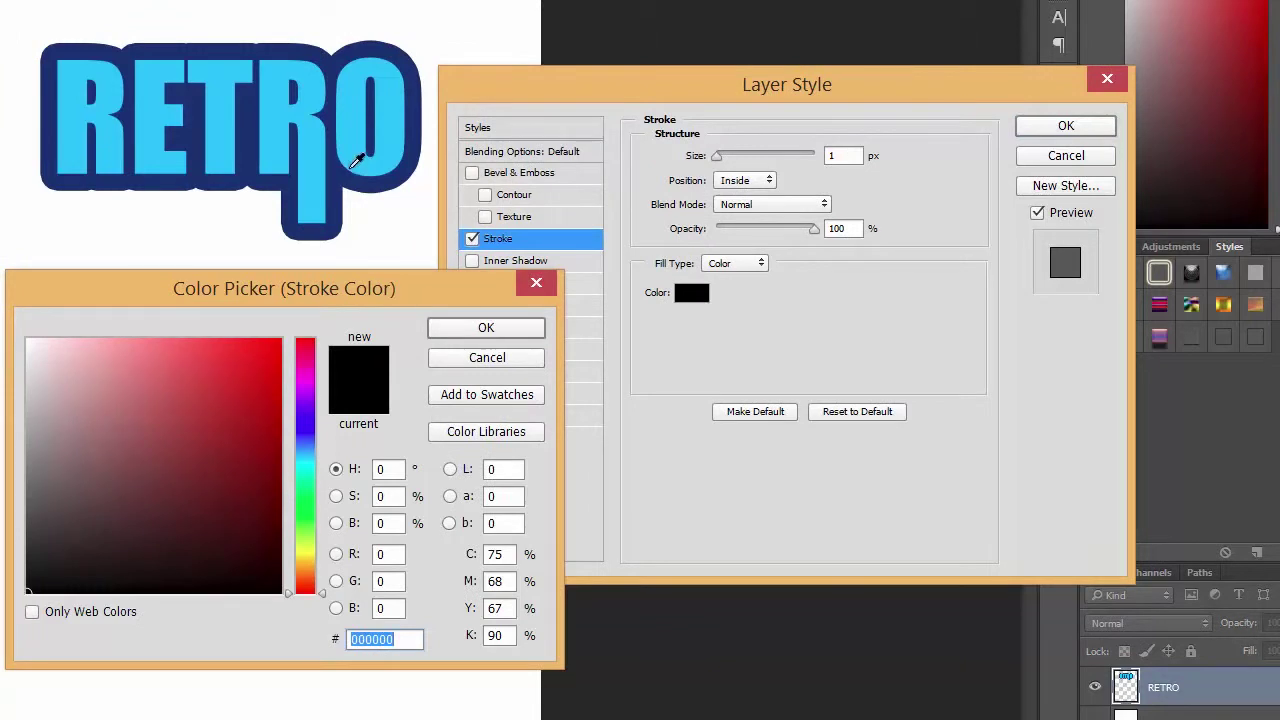
{"action": "type", "text": "05c7ff"}
{"action": "left_click", "coordinate": [490, 331]}
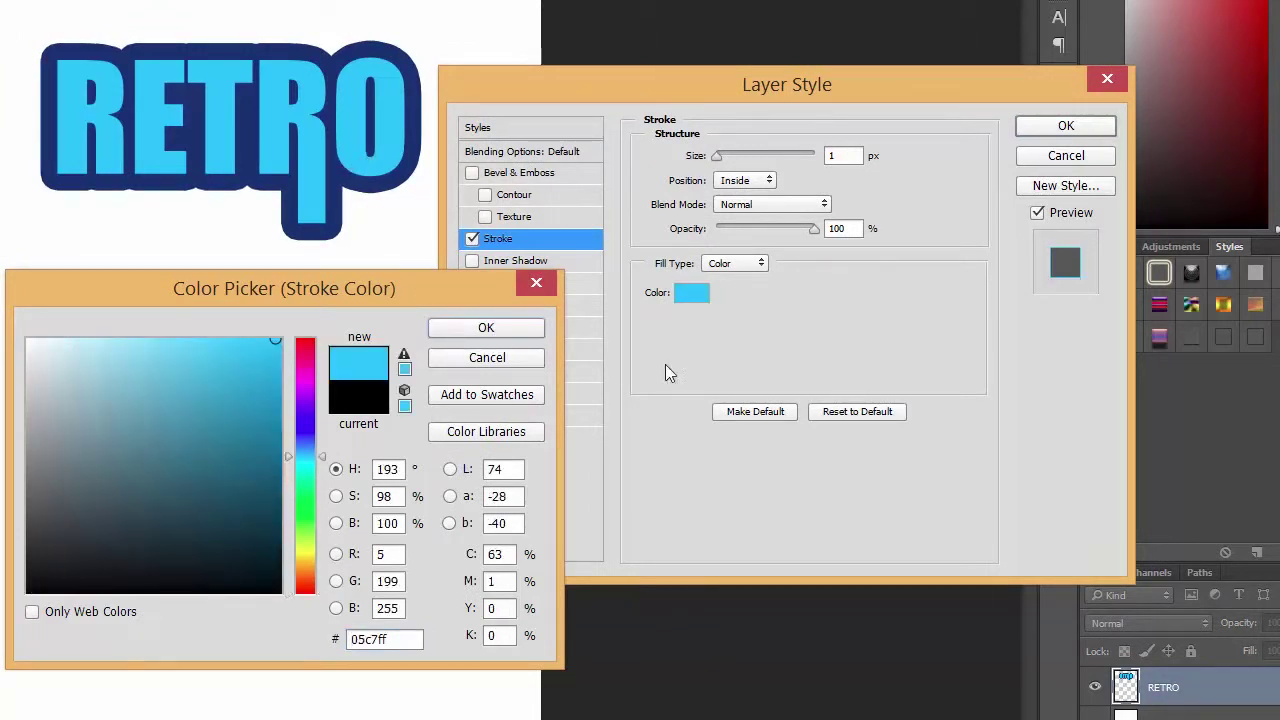
{"action": "left_click", "coordinate": [480, 330]}
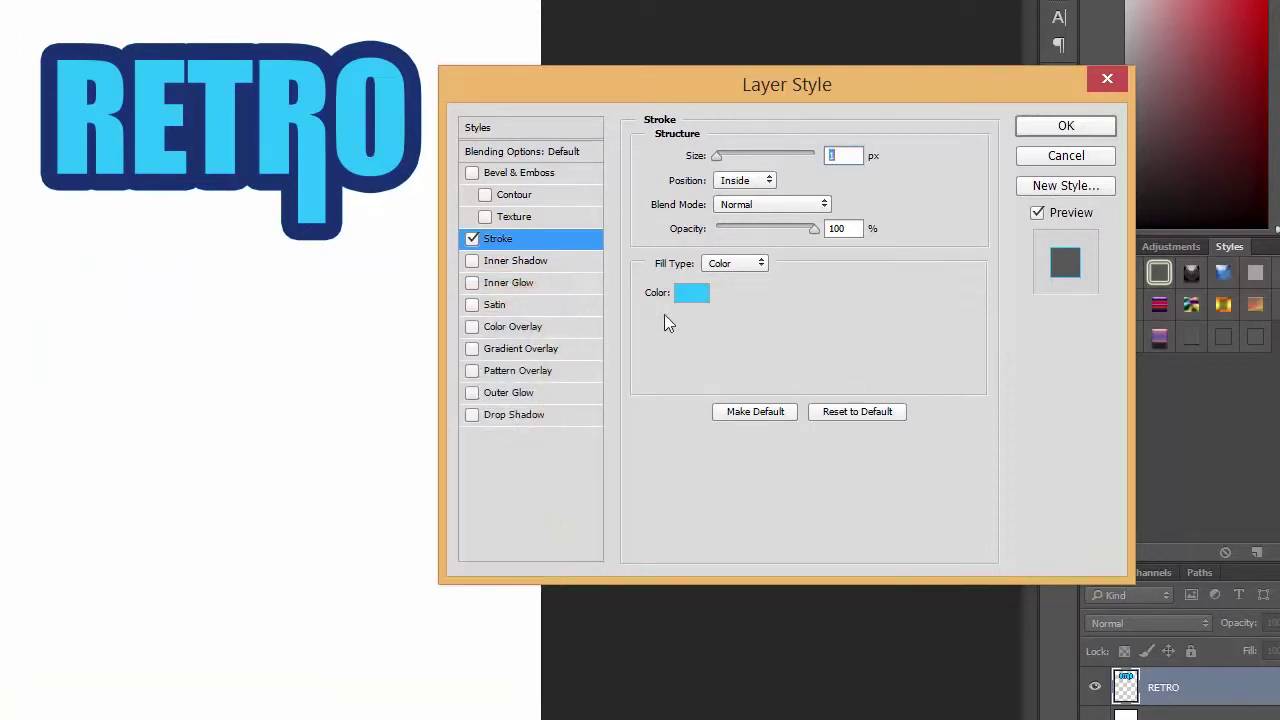
{"action": "left_click", "coordinate": [691, 293]}
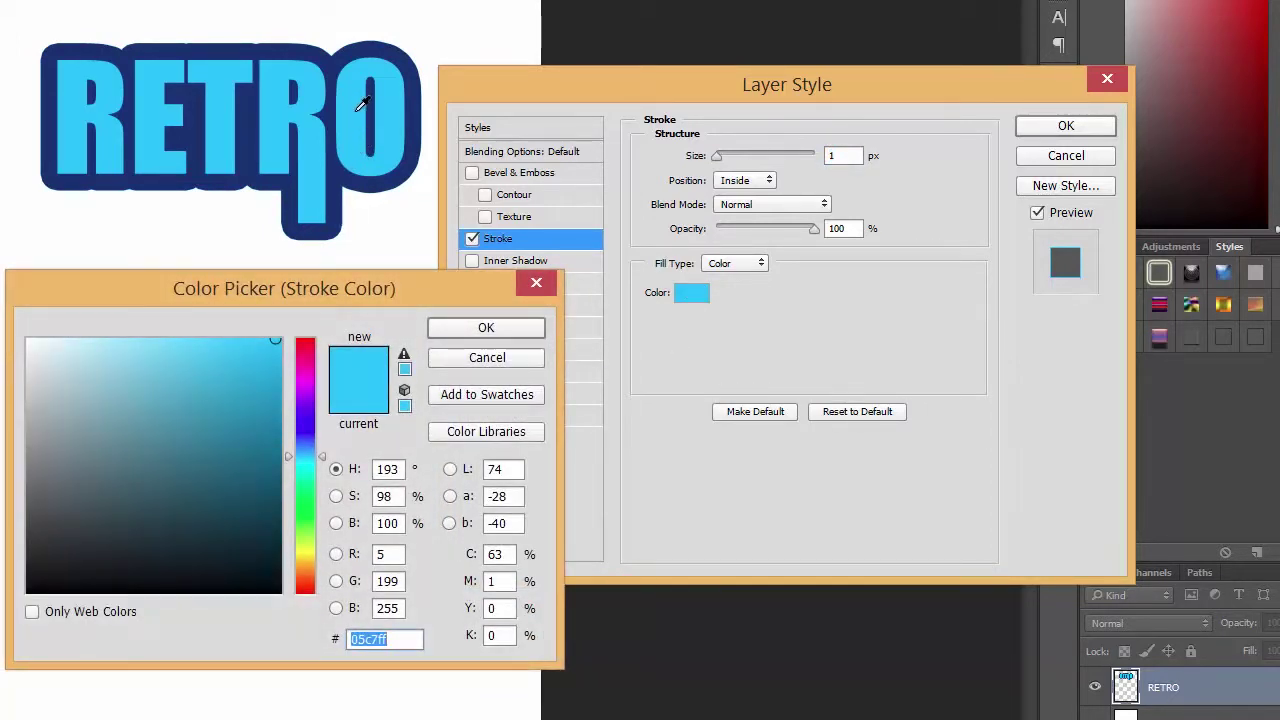
{"action": "left_click", "coordinate": [300, 58]}
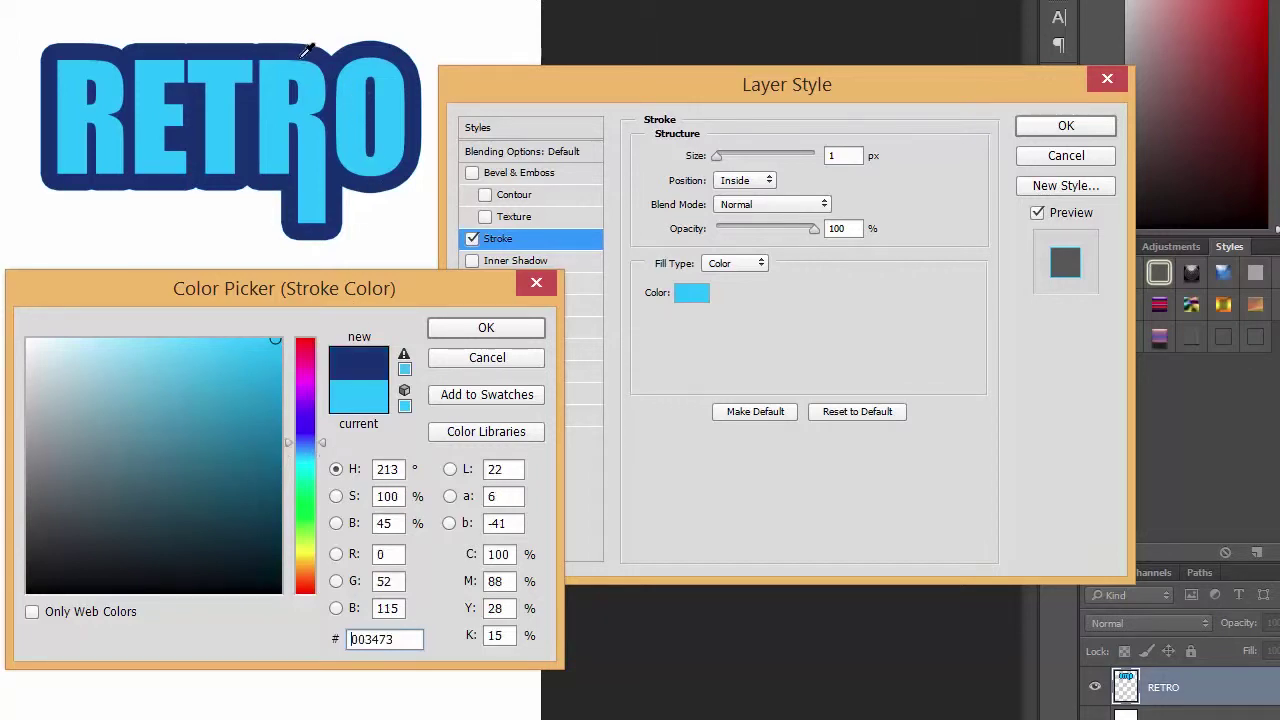
{"action": "left_click", "coordinate": [276, 148]}
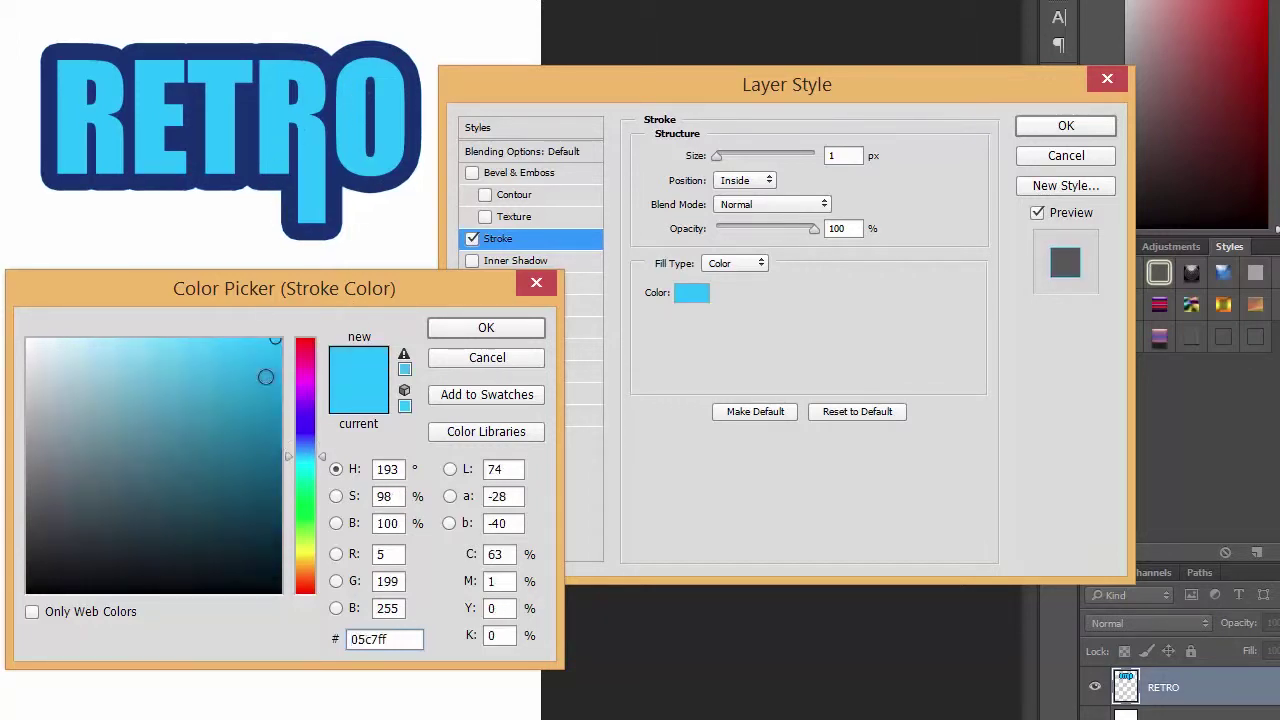
{"action": "left_click", "coordinate": [486, 328]}
Step: Place the light-blue stroke Outside at about 24 px and apply it
{"action": "left_click_drag", "start_coordinate": [718, 156], "coordinate": [733, 156]}
{"action": "left_click", "coordinate": [738, 181]}
{"action": "left_click", "coordinate": [740, 194]}
{"action": "left_click_drag", "start_coordinate": [736, 156], "coordinate": [735, 155]}
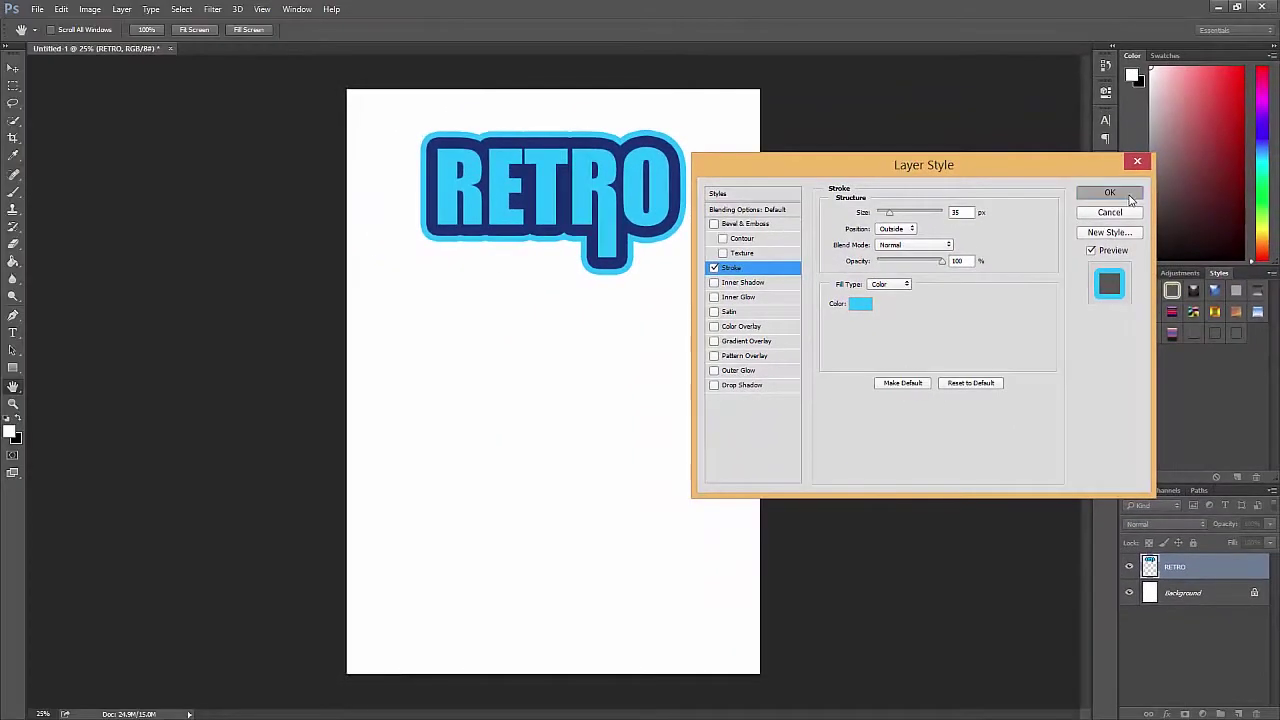
{"action": "key", "text": "Return"}
Step: Rasterize RETRO's light-blue stroke, then add a new stroke in sampled navy #003473
{"action": "right_click", "coordinate": [1209, 563]}
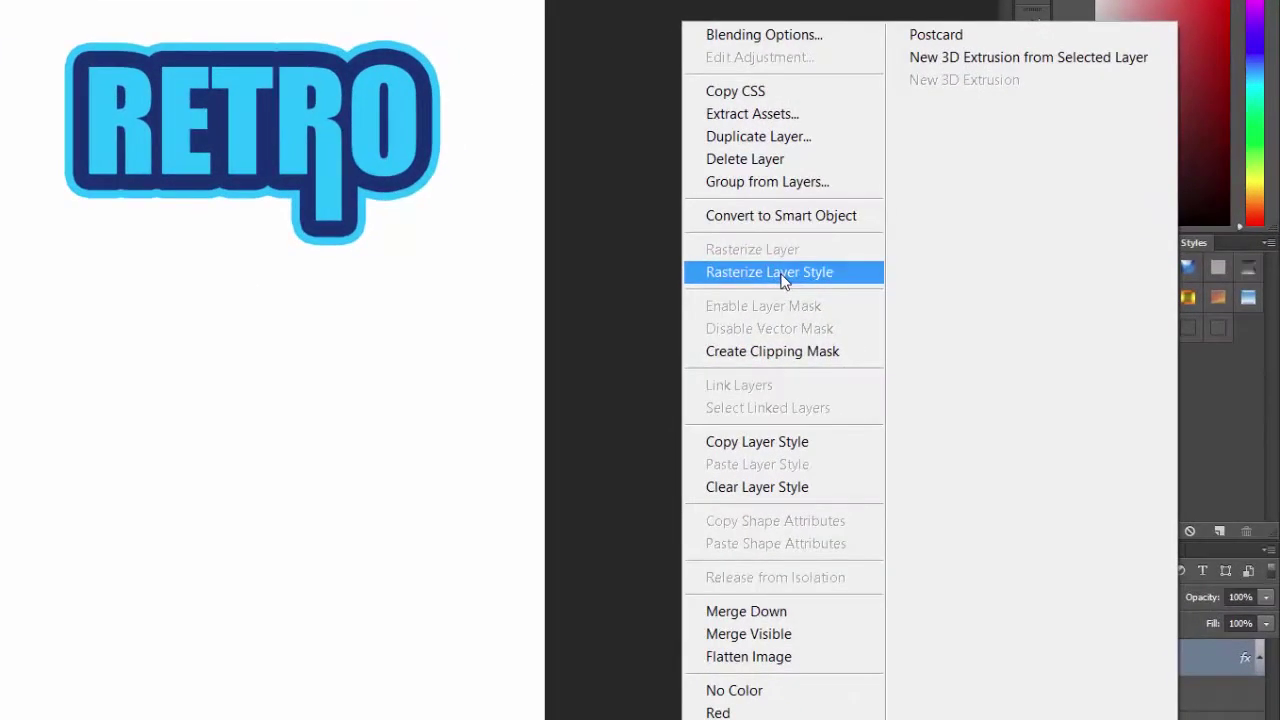
{"action": "left_click", "coordinate": [928, 295]}
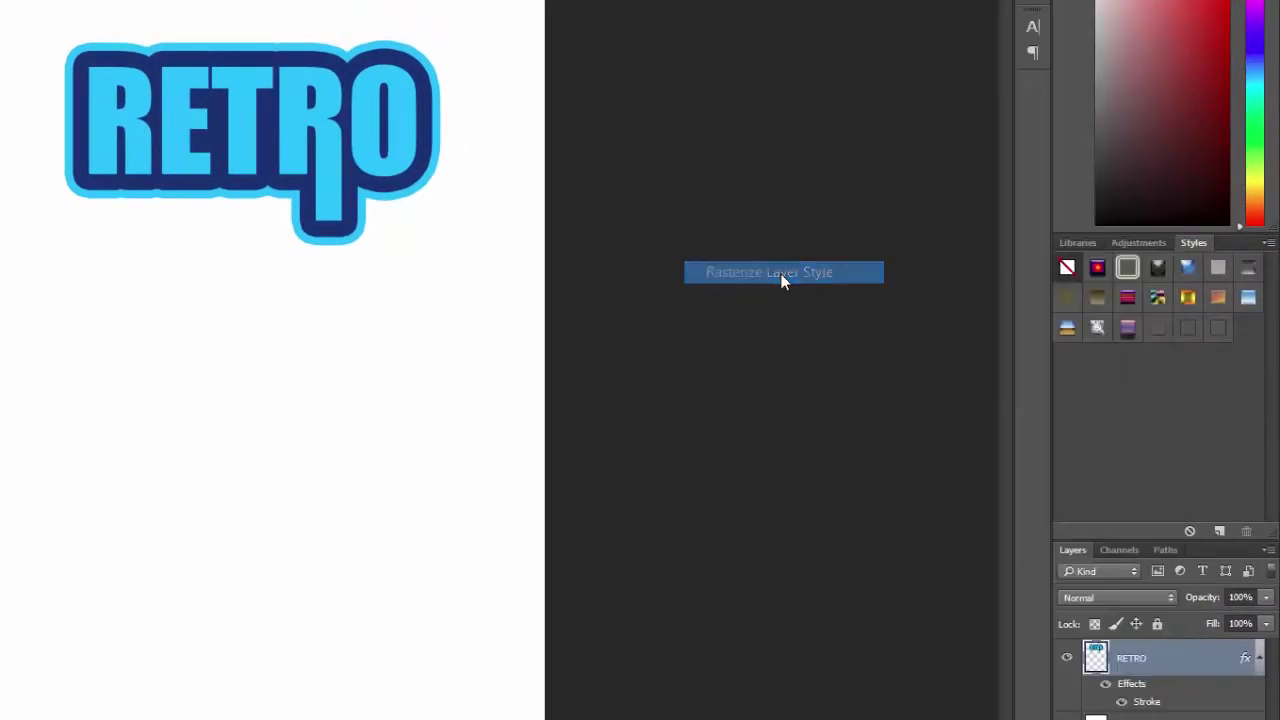
{"action": "double_click", "coordinate": [1201, 665]}
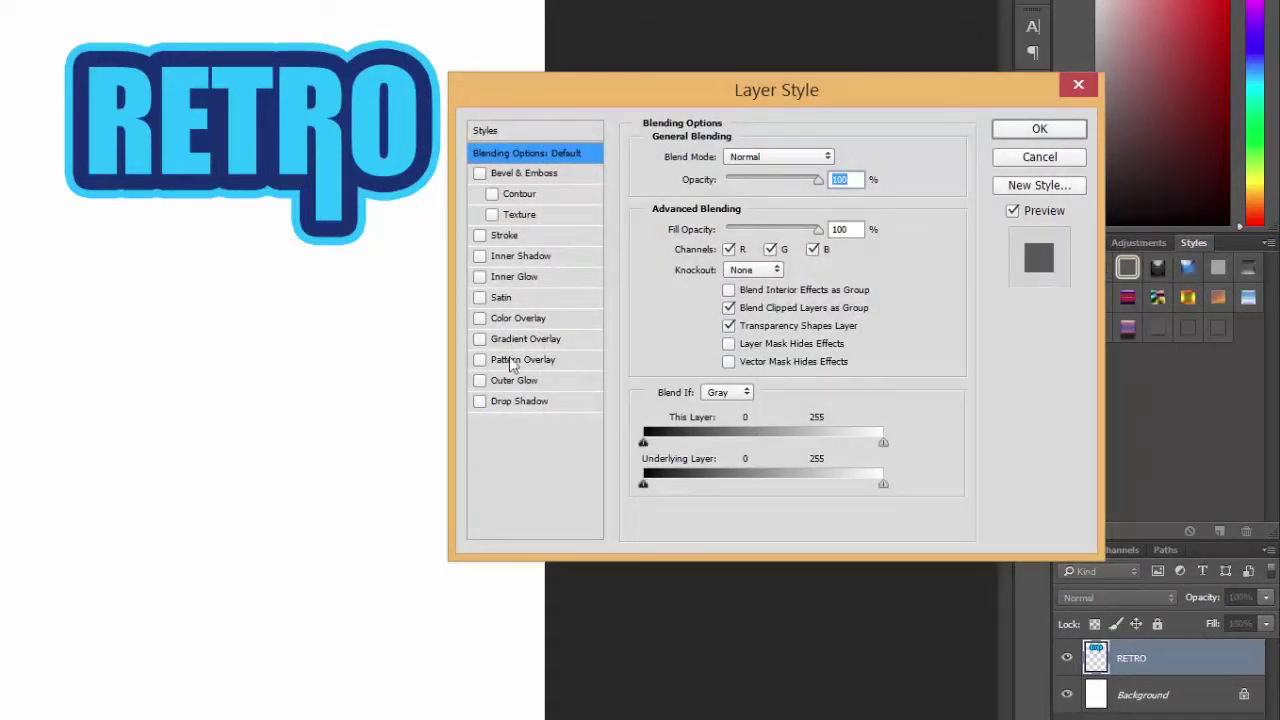
{"action": "left_click", "coordinate": [480, 235]}
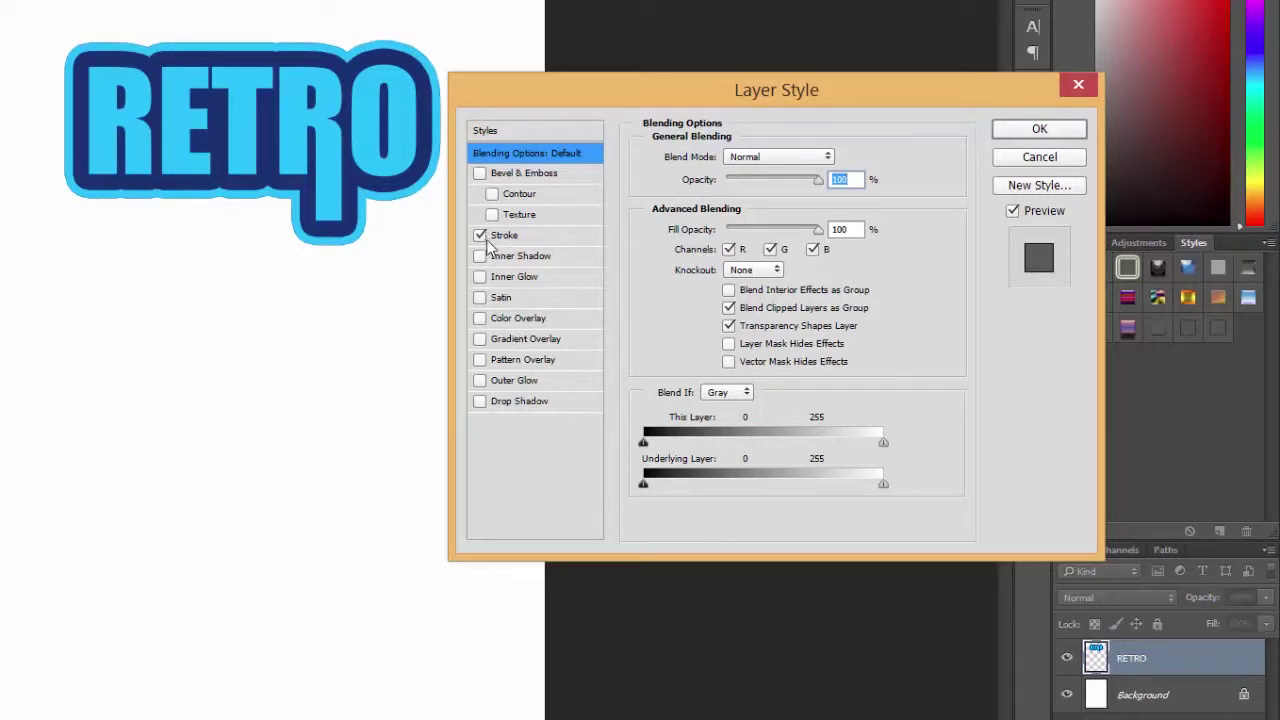
{"action": "left_click", "coordinate": [524, 234]}
{"action": "left_click", "coordinate": [686, 288]}
{"action": "left_click", "coordinate": [378, 55]}
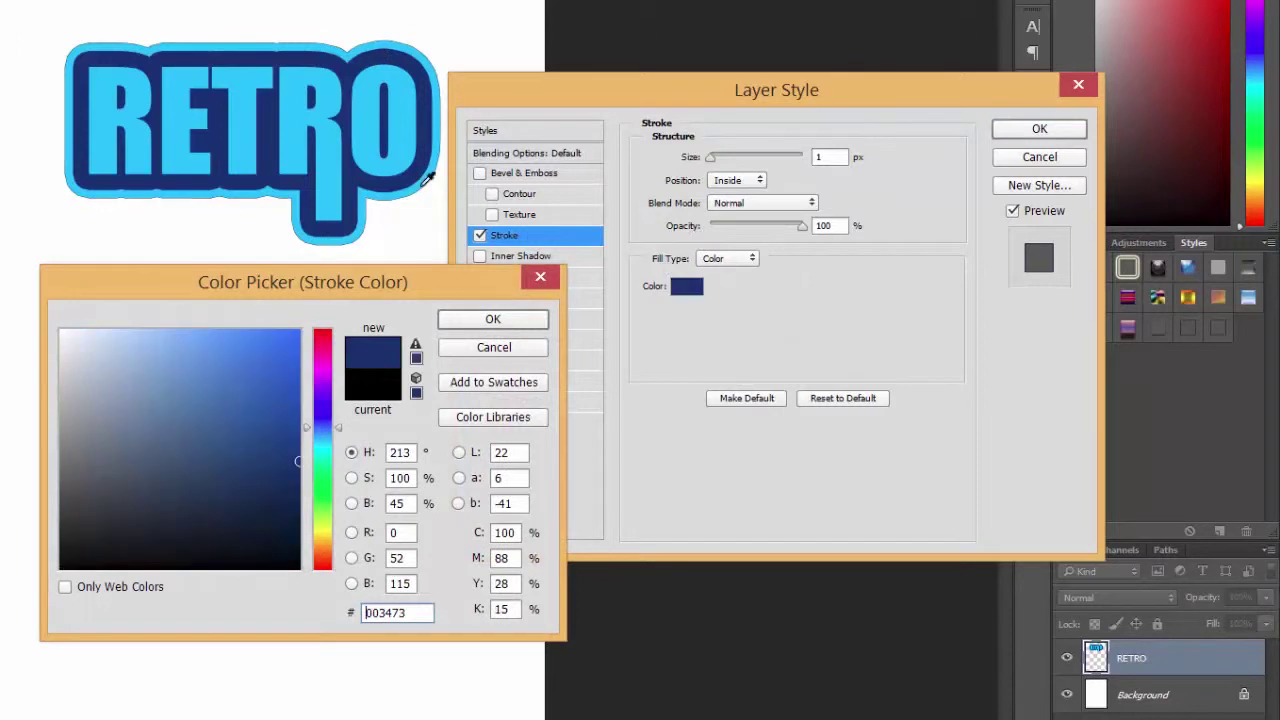
{"action": "left_click", "coordinate": [490, 322]}
Step: Position the navy stroke Outside and widen it to a thick band
{"action": "left_click_drag", "start_coordinate": [711, 157], "coordinate": [723, 158]}
{"action": "left_click", "coordinate": [730, 182]}
{"action": "left_click", "coordinate": [733, 204]}
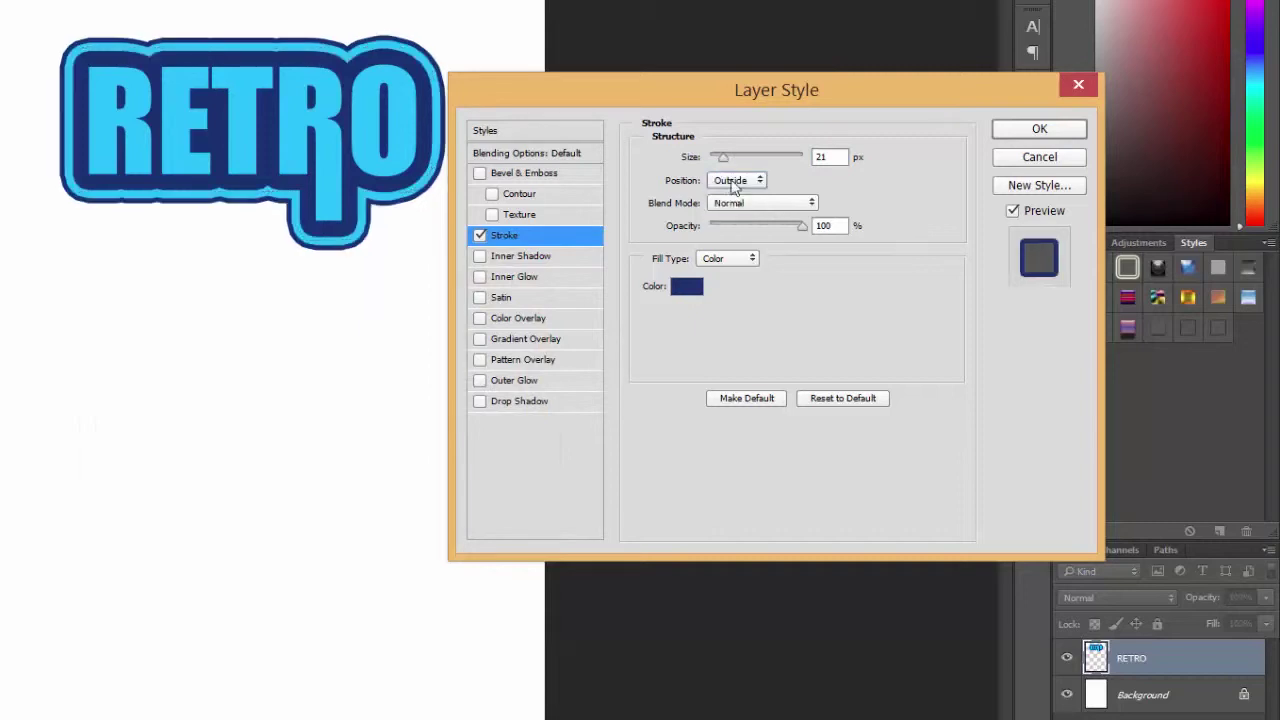
{"action": "left_click_drag", "start_coordinate": [724, 158], "coordinate": [733, 163]}
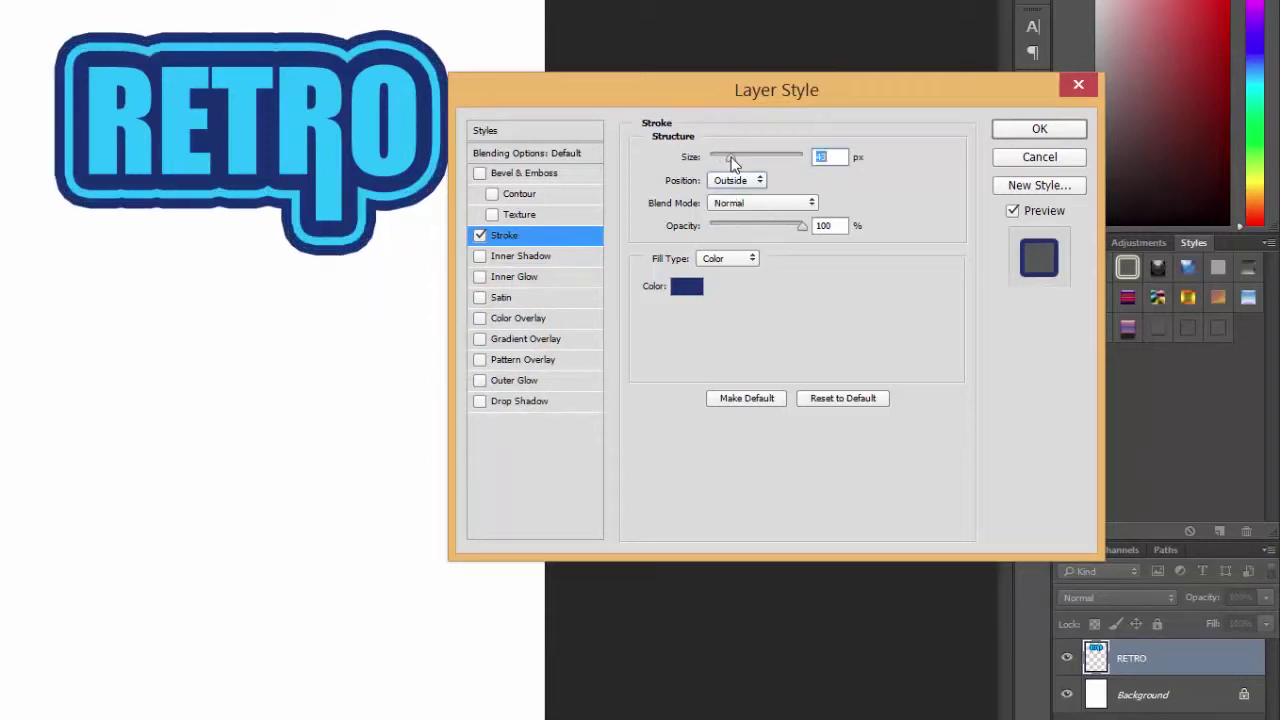
Step: Apply the navy outer stroke to RETRO and move the logo to the top centre of the page
{"action": "left_click", "coordinate": [1038, 132]}
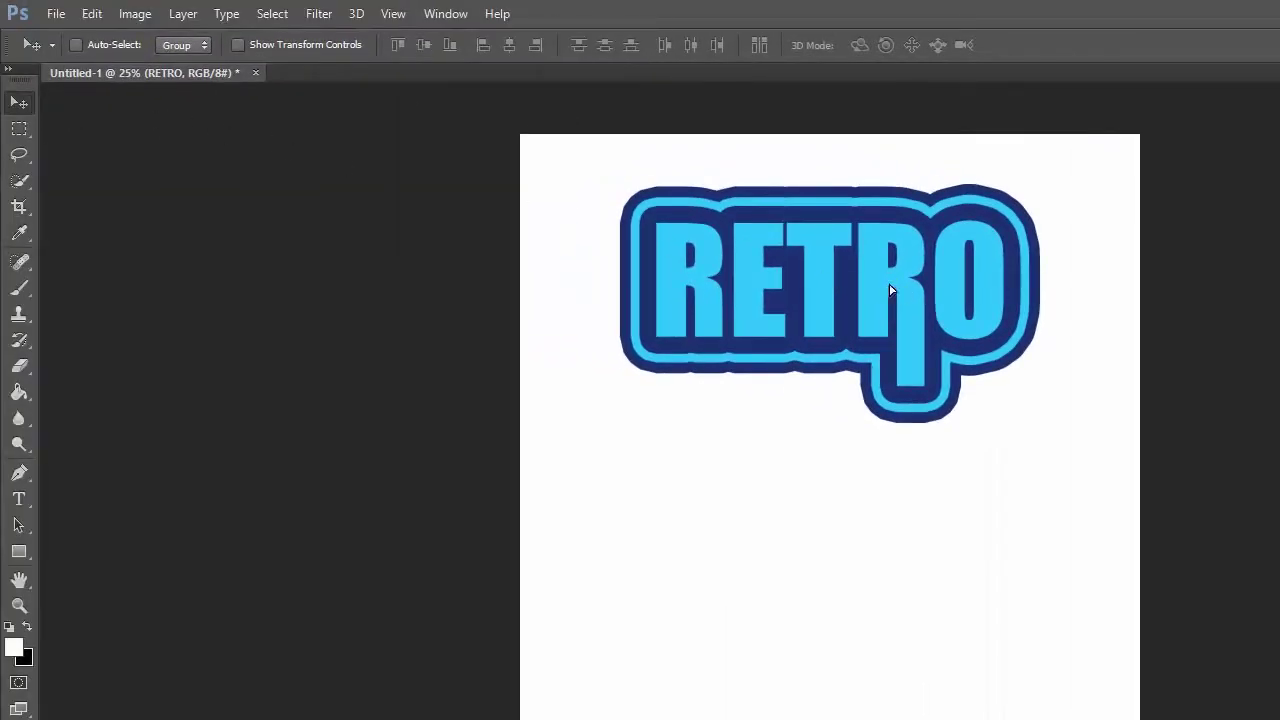
{"action": "left_click_drag", "start_coordinate": [900, 288], "coordinate": [858, 253]}
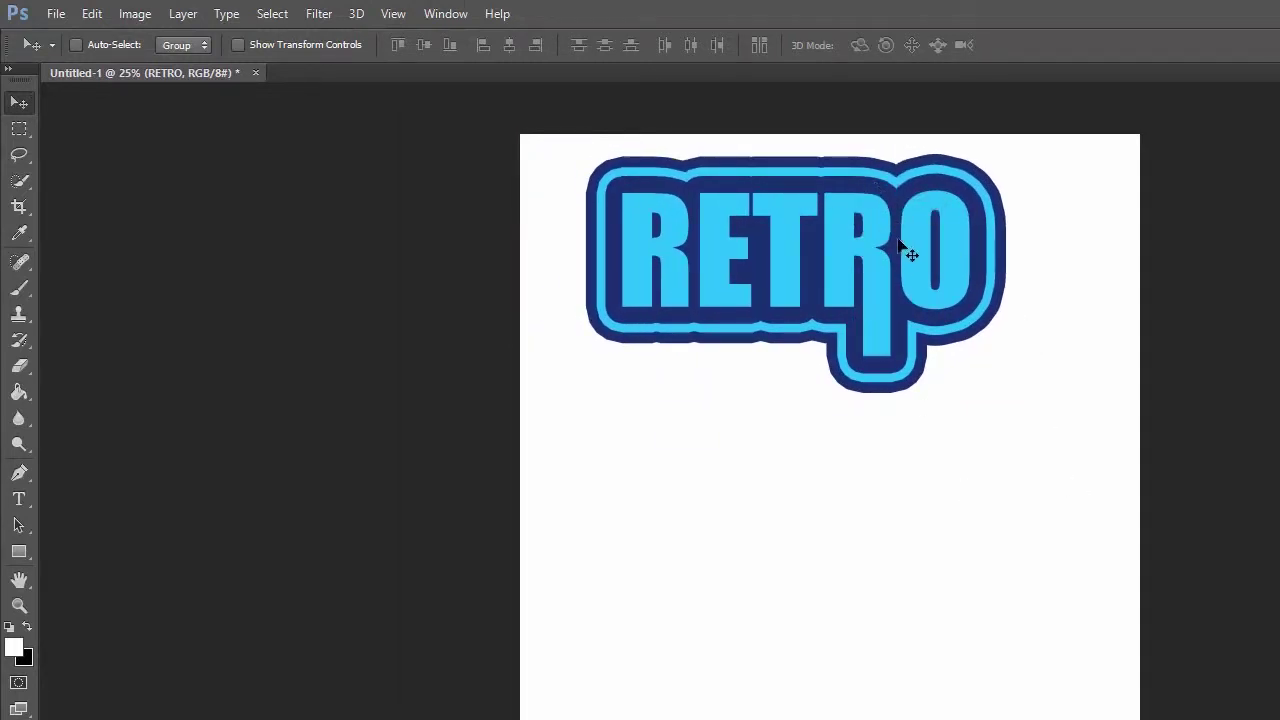
{"action": "left_click_drag", "start_coordinate": [912, 287], "coordinate": [973, 279]}
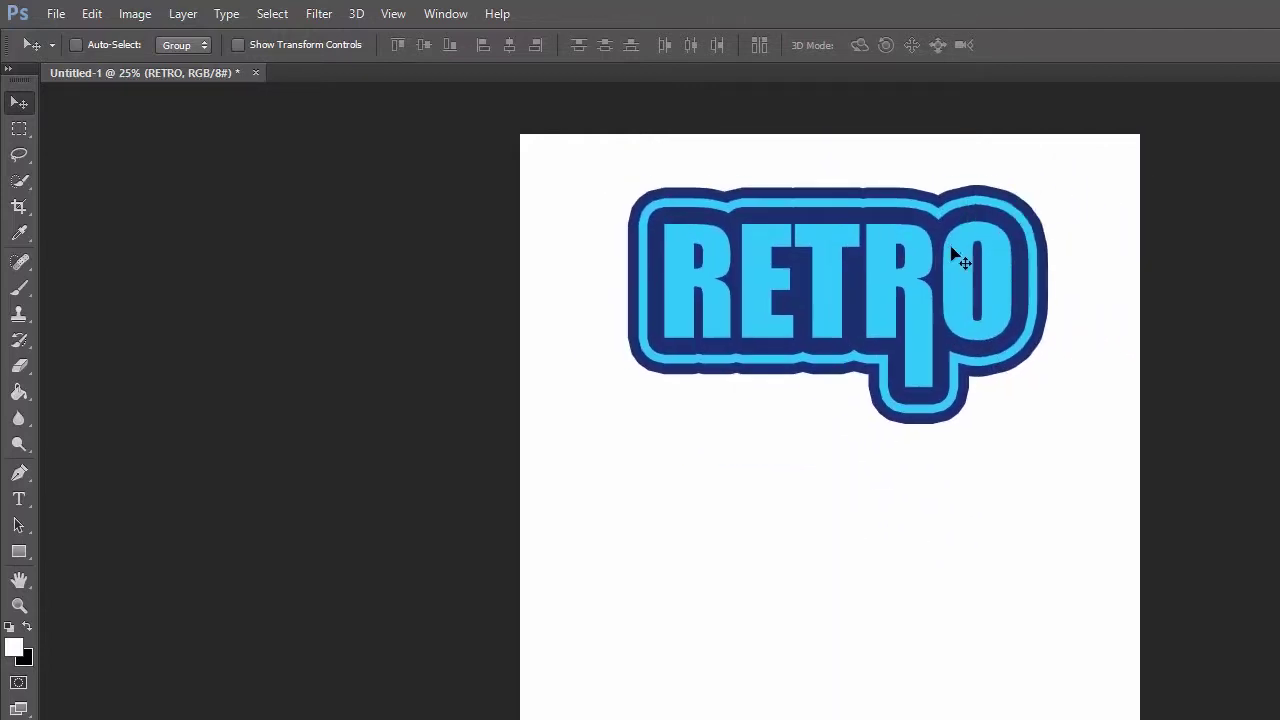
{"action": "left_click_drag", "start_coordinate": [950, 252], "coordinate": [951, 246]}
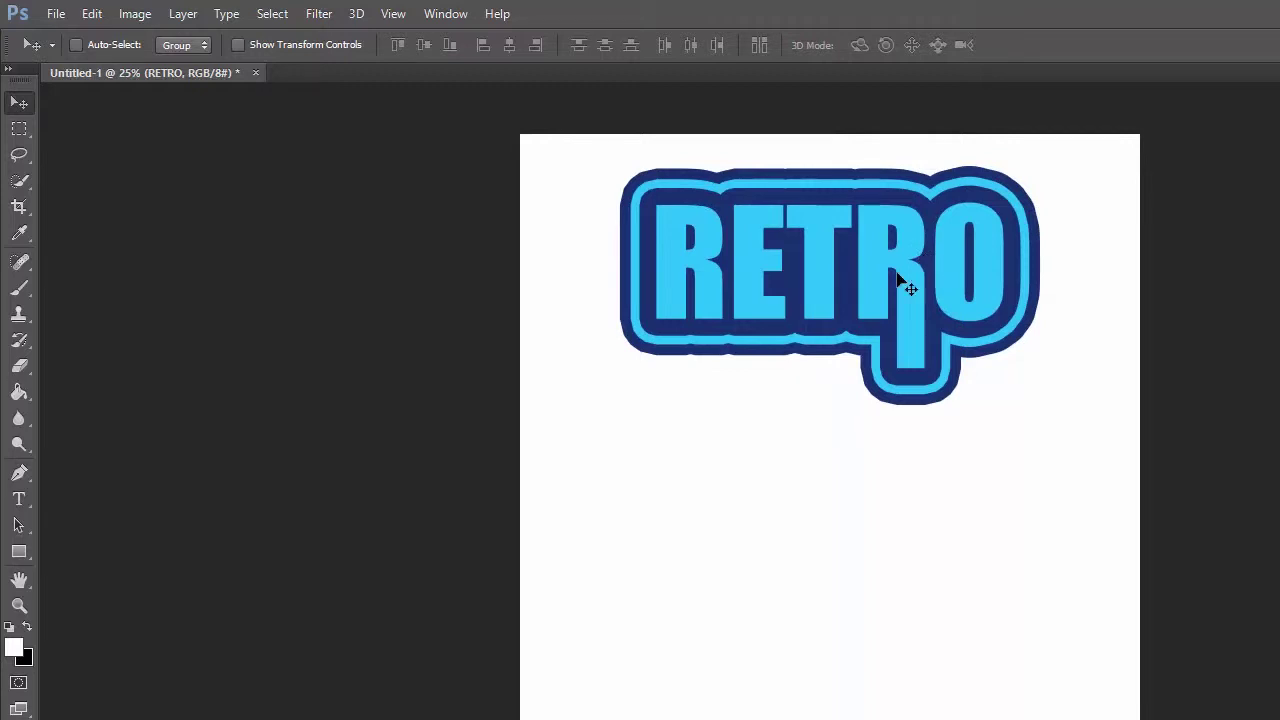
{"action": "mouse_move", "coordinate": [894, 278]}
{"action": "left_mouse_down"}
{"action": "mouse_move", "coordinate": [898, 257]}
{"action": "mouse_move", "coordinate": [896, 268]}
{"action": "left_mouse_up"}
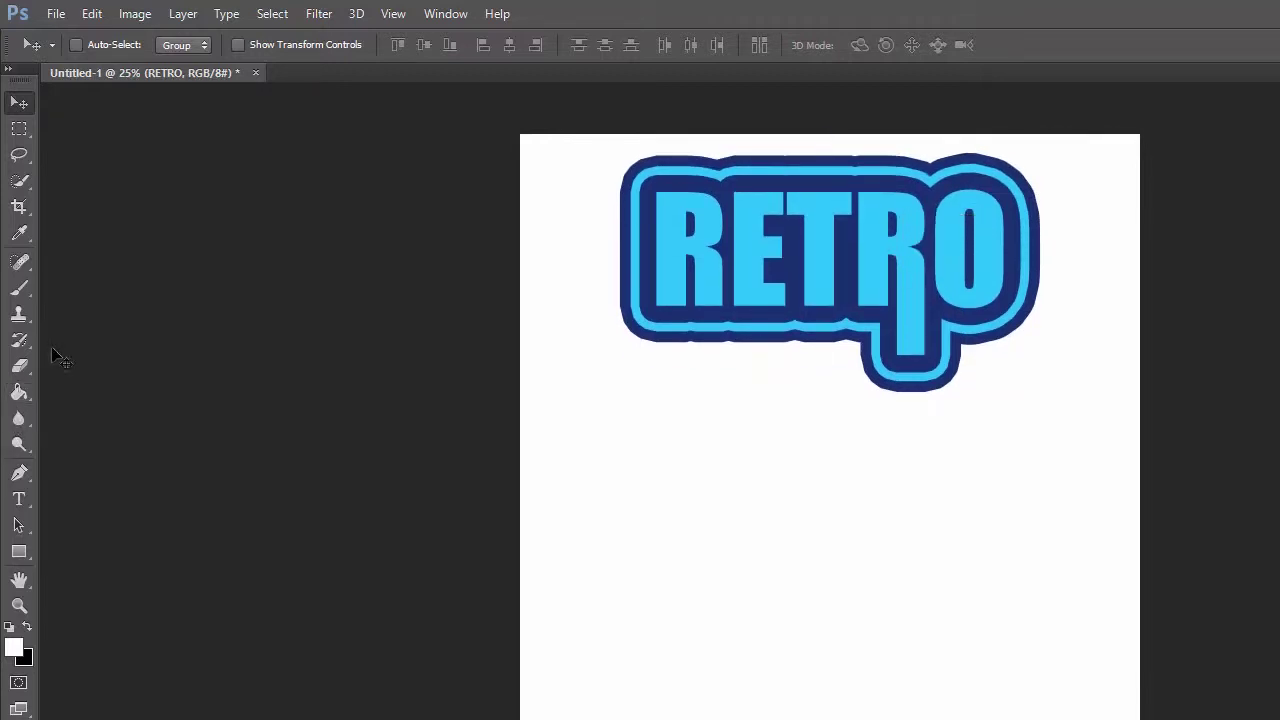
Step: Type '3D' in cyan below the RETRO logo, changing the lowercase d to a capital D
{"action": "left_click", "coordinate": [18, 500]}
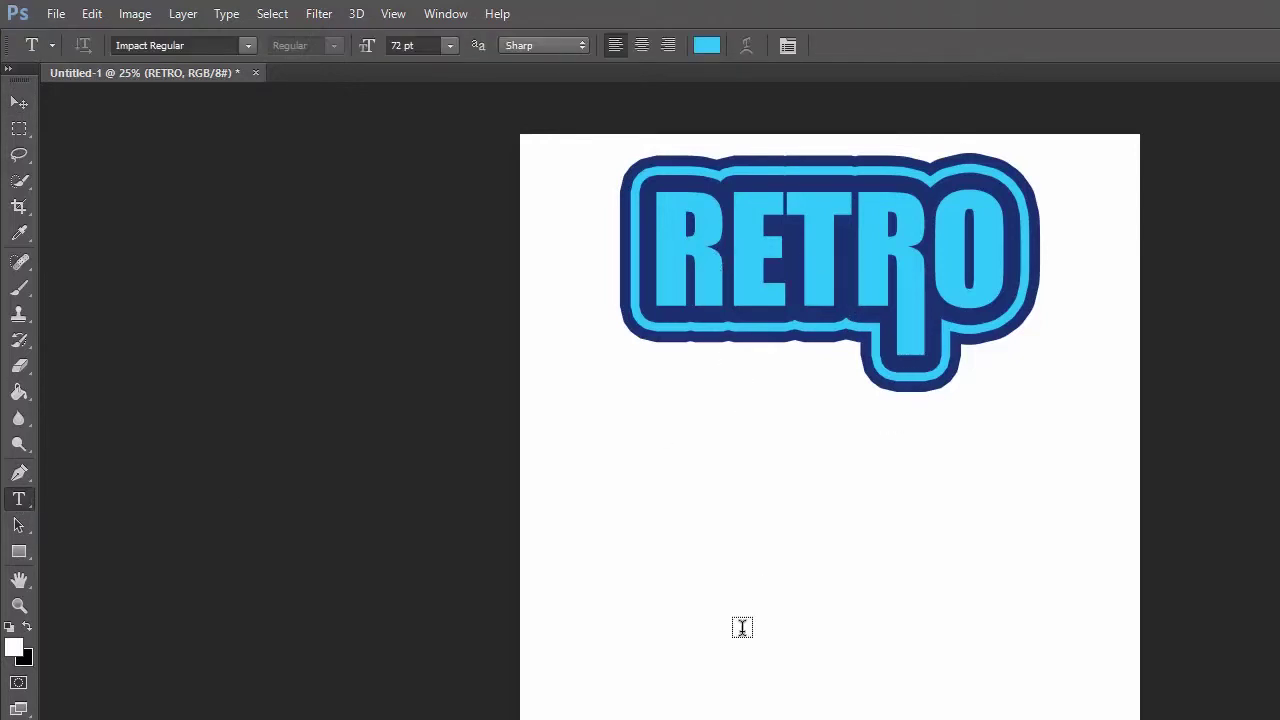
{"action": "left_click", "coordinate": [701, 600]}
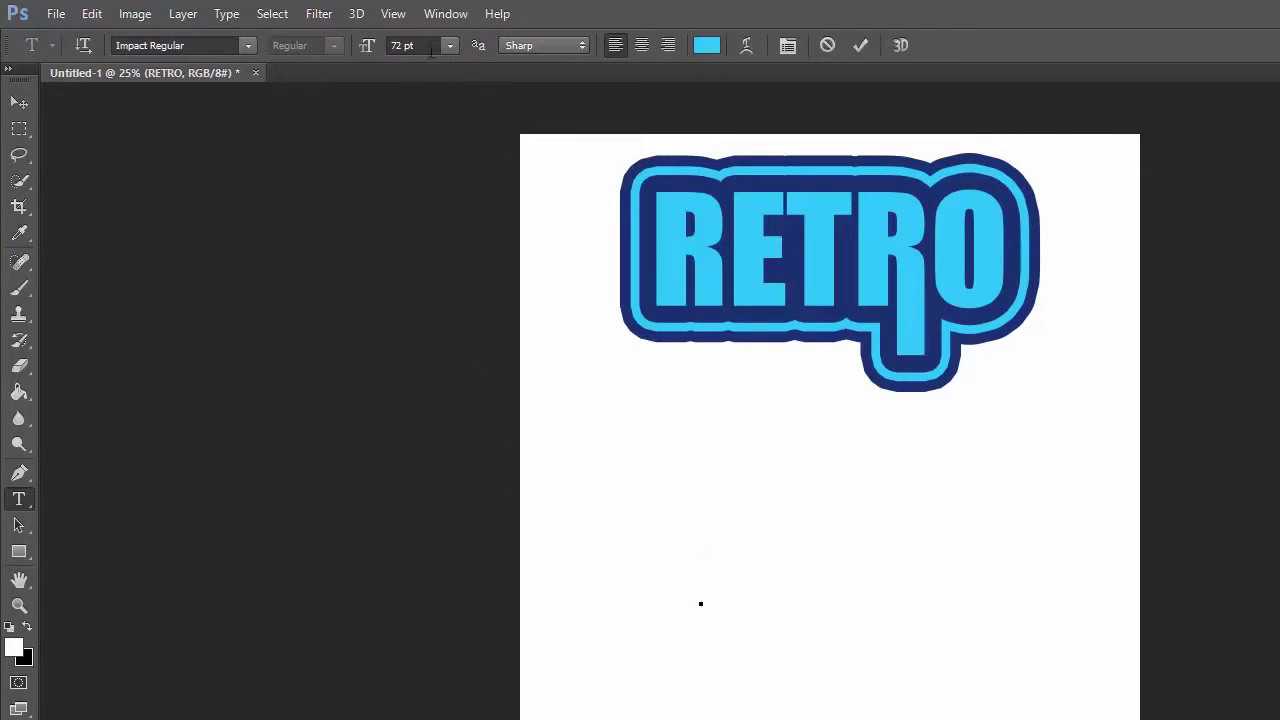
{"action": "left_click", "coordinate": [431, 46]}
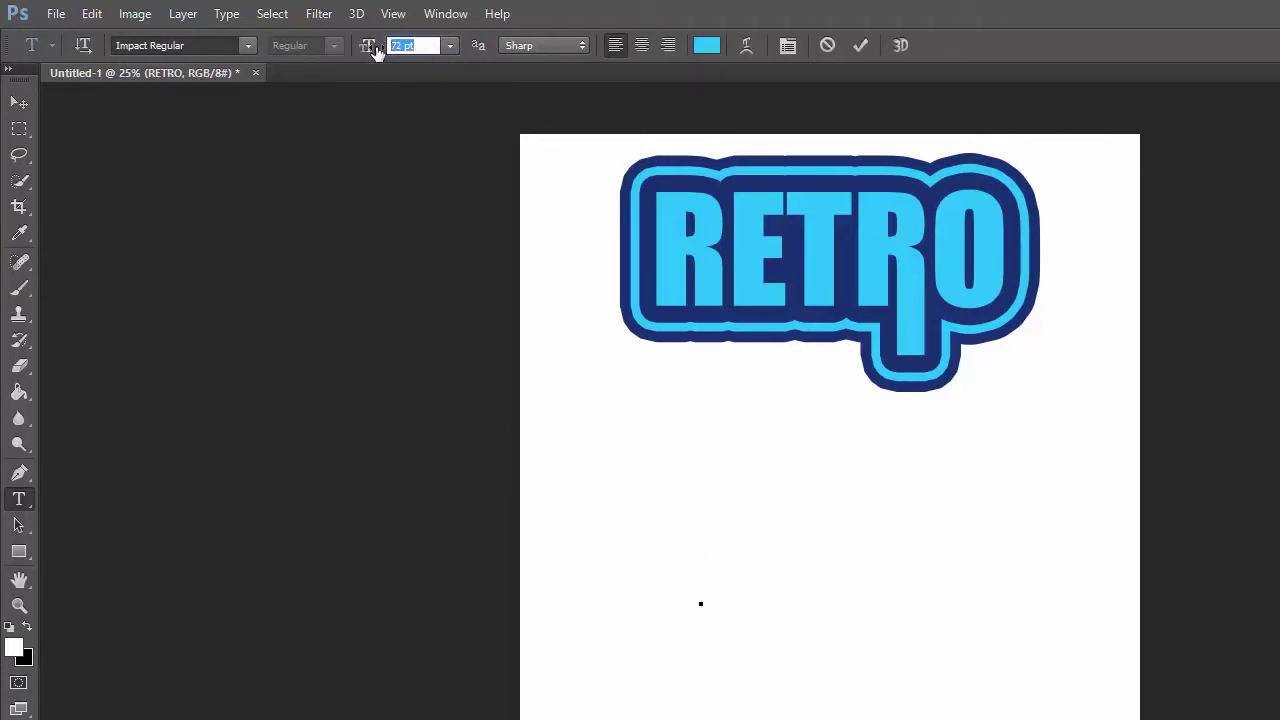
{"action": "left_click", "coordinate": [19, 102]}
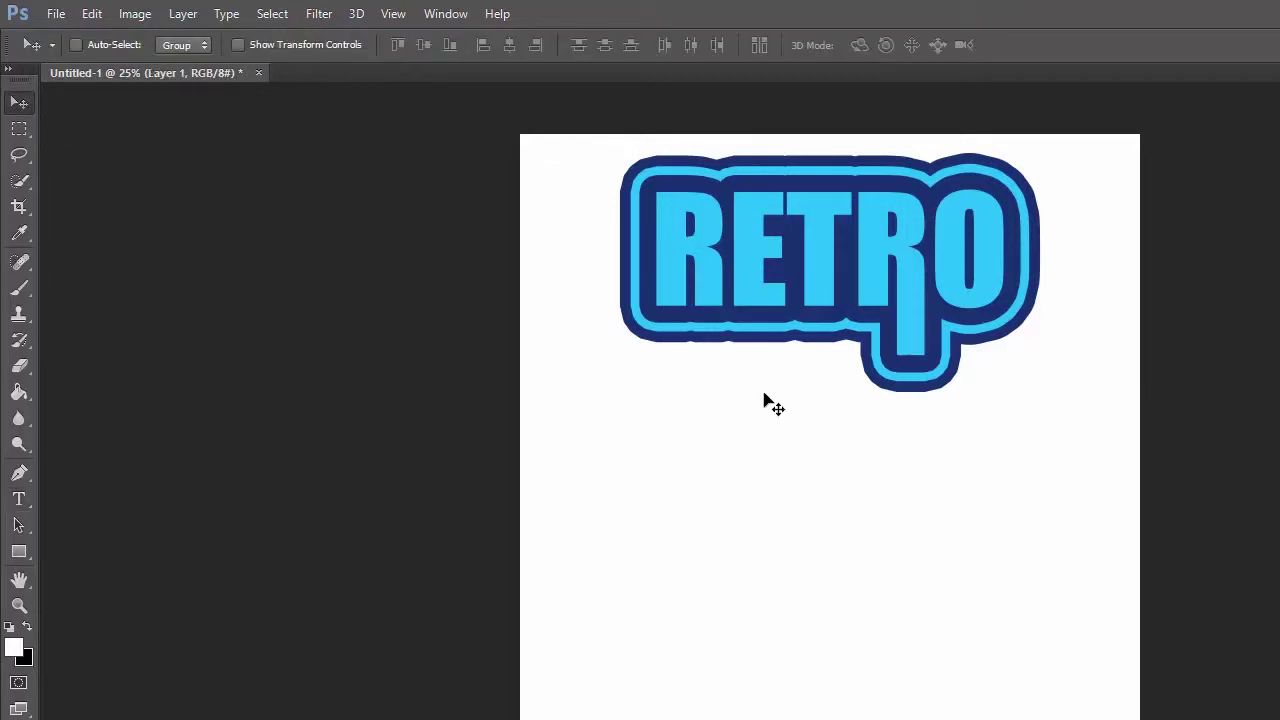
{"action": "key", "text": "t"}
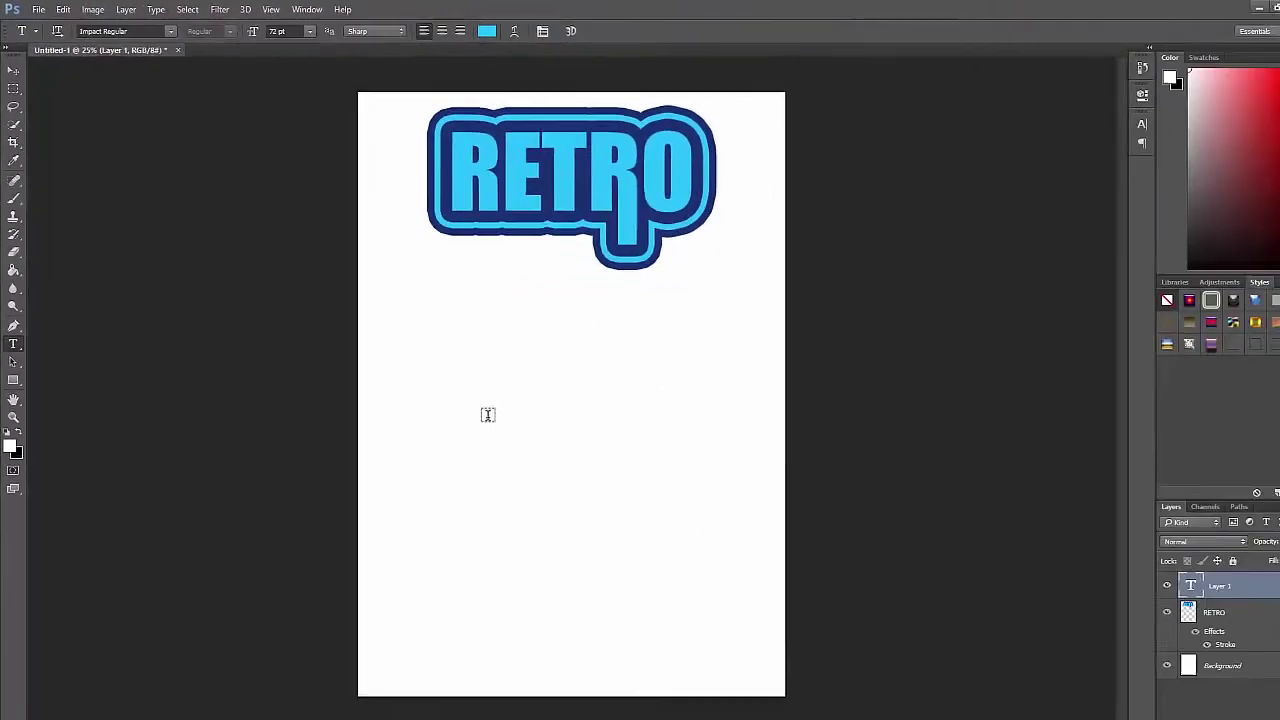
{"action": "left_click", "coordinate": [707, 605]}
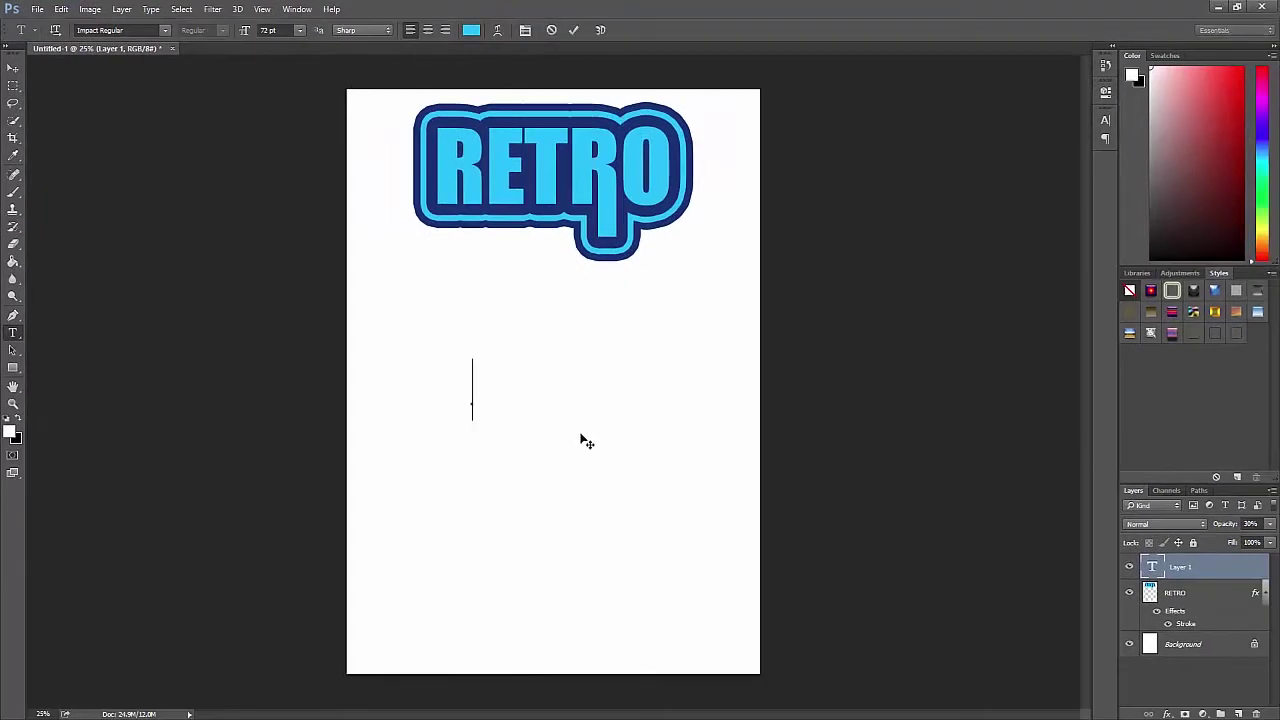
{"action": "type", "text": "3d"}
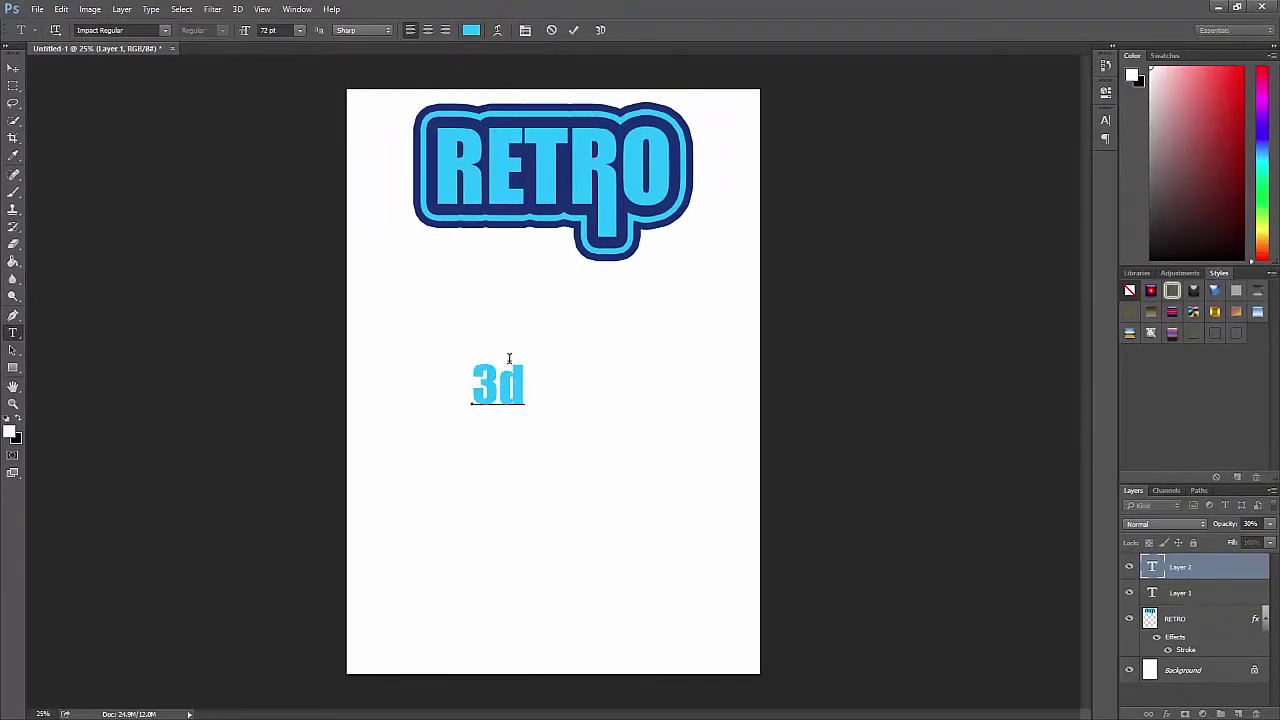
{"action": "left_click_drag", "start_coordinate": [525, 387], "coordinate": [506, 385]}
{"action": "type", "text": "D"}
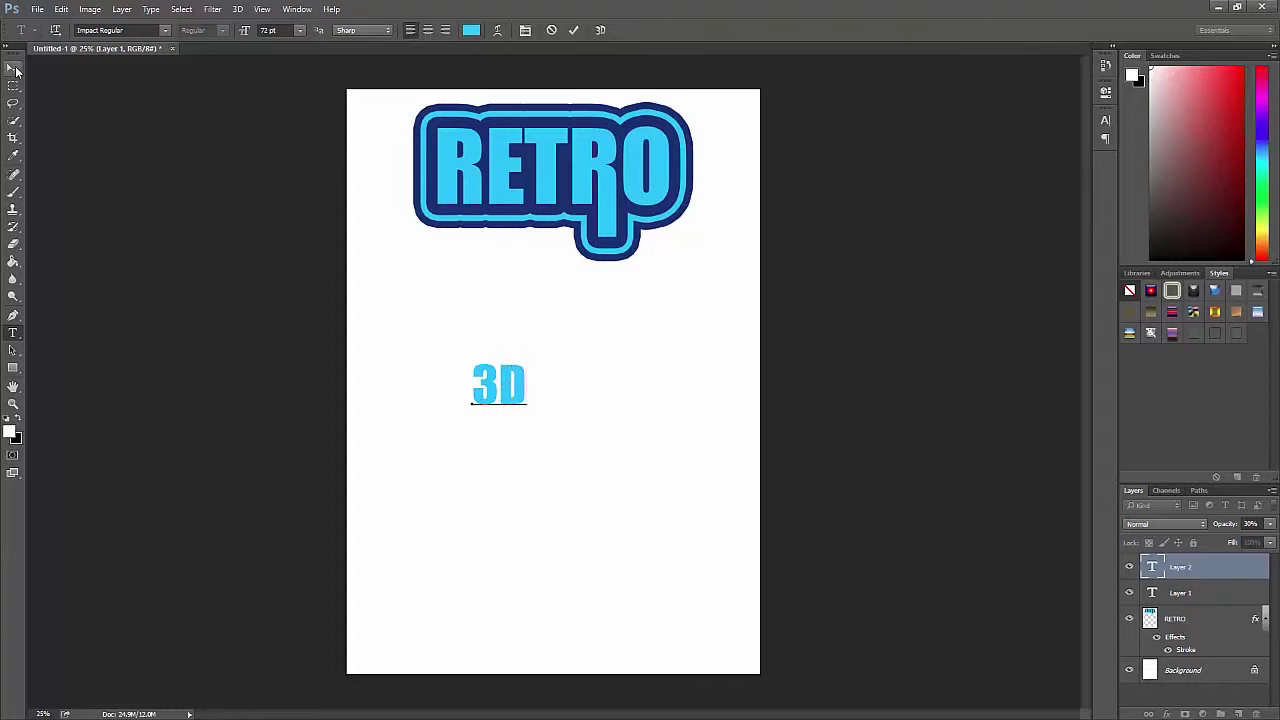
Step: Commit the 3D text and scale it up to about 268%
{"action": "double_click", "coordinate": [507, 390]}
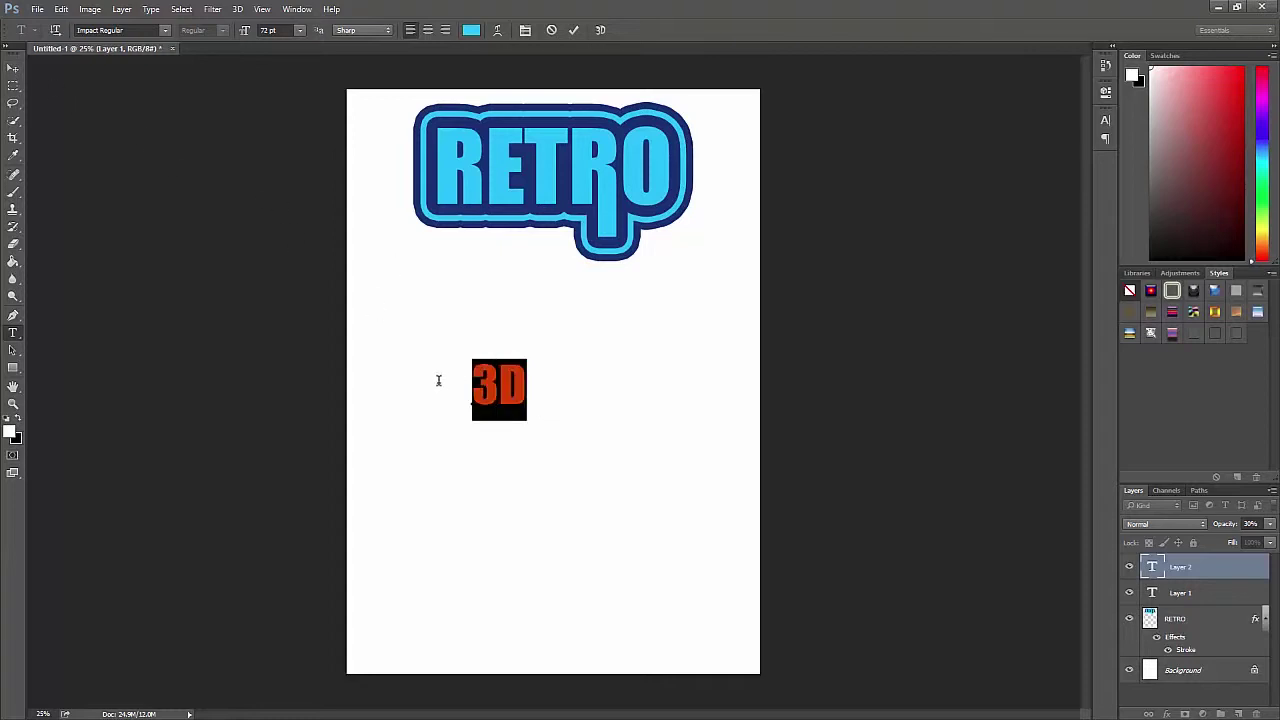
{"action": "left_click", "coordinate": [13, 68]}
{"action": "left_click_drag", "start_coordinate": [575, 295], "coordinate": [577, 298]}
{"action": "key", "text": "ctrl+t"}
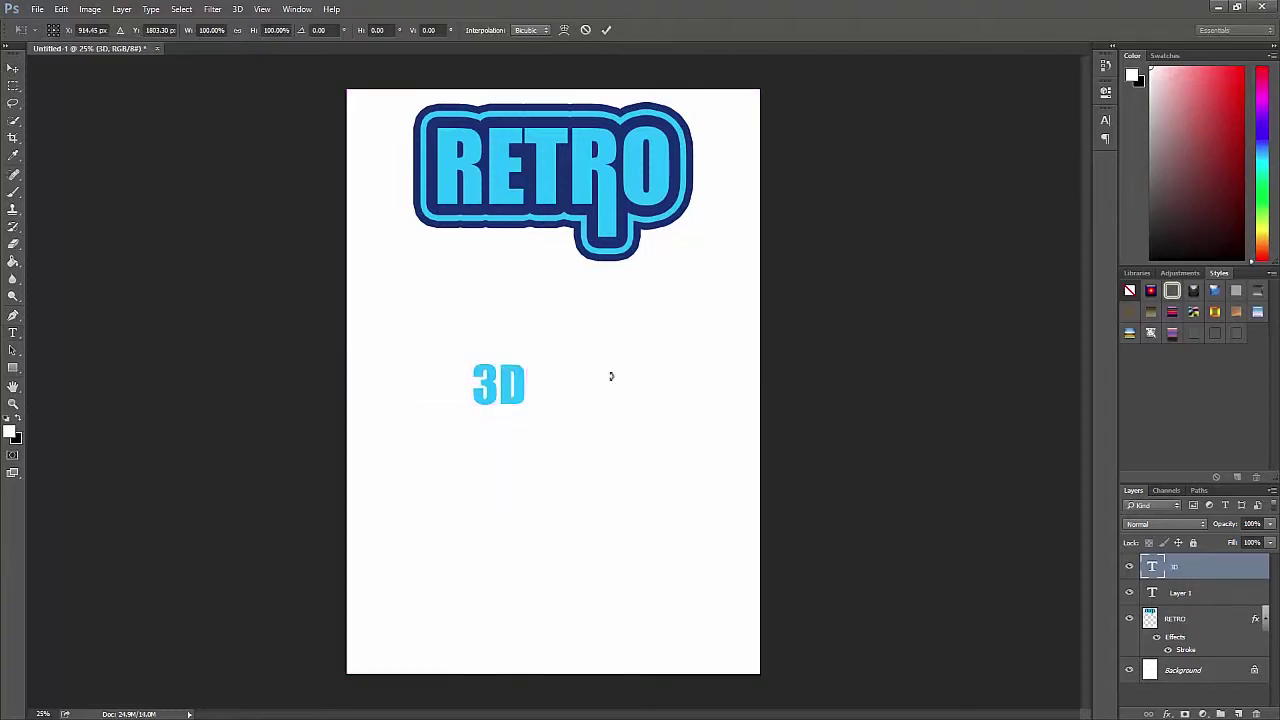
{"action": "left_click_drag", "start_coordinate": [525, 420], "coordinate": [617, 522]}
Step: Enlarge the 3D text to about 360% and centre it beneath the RETRO logo
{"action": "left_click_drag", "start_coordinate": [597, 390], "coordinate": [620, 371]}
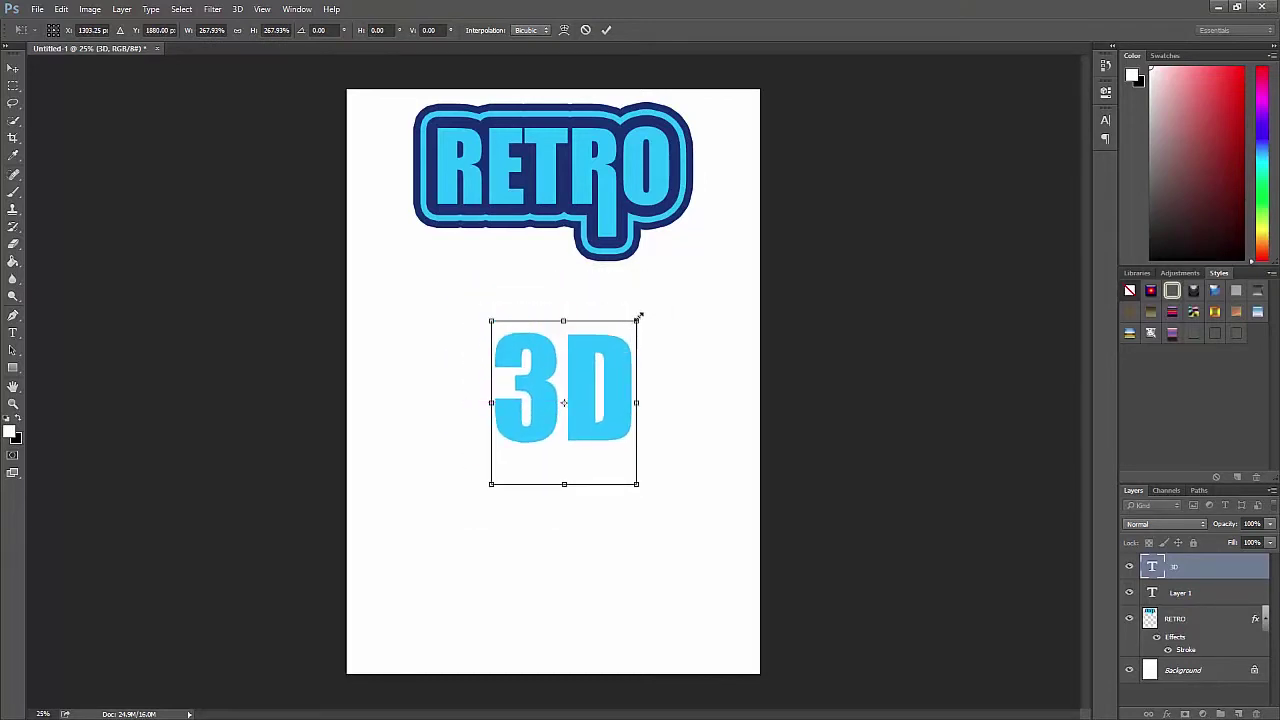
{"action": "left_click_drag", "start_coordinate": [640, 316], "coordinate": [607, 348]}
{"action": "mouse_move", "coordinate": [646, 306]}
{"action": "left_mouse_down"}
{"action": "mouse_move", "coordinate": [694, 277]}
{"action": "mouse_move", "coordinate": [681, 271]}
{"action": "mouse_move", "coordinate": [645, 303]}
{"action": "left_mouse_up"}
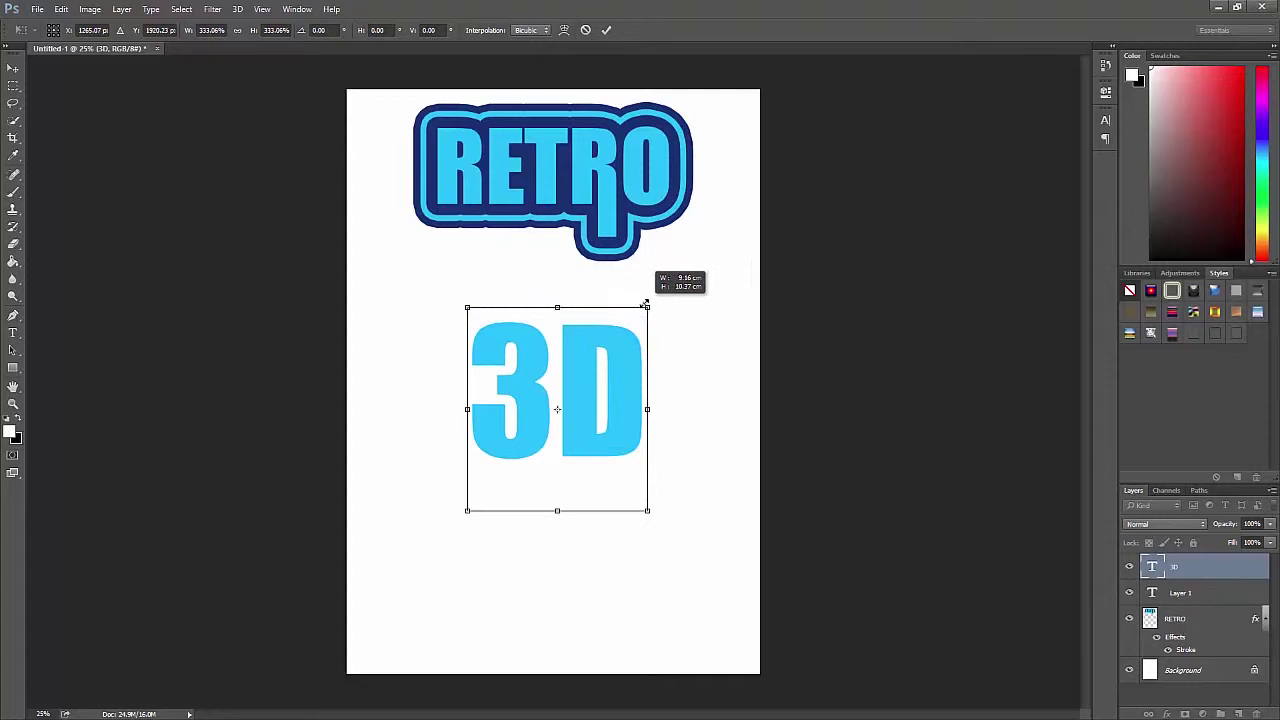
{"action": "left_click_drag", "start_coordinate": [645, 304], "coordinate": [666, 292]}
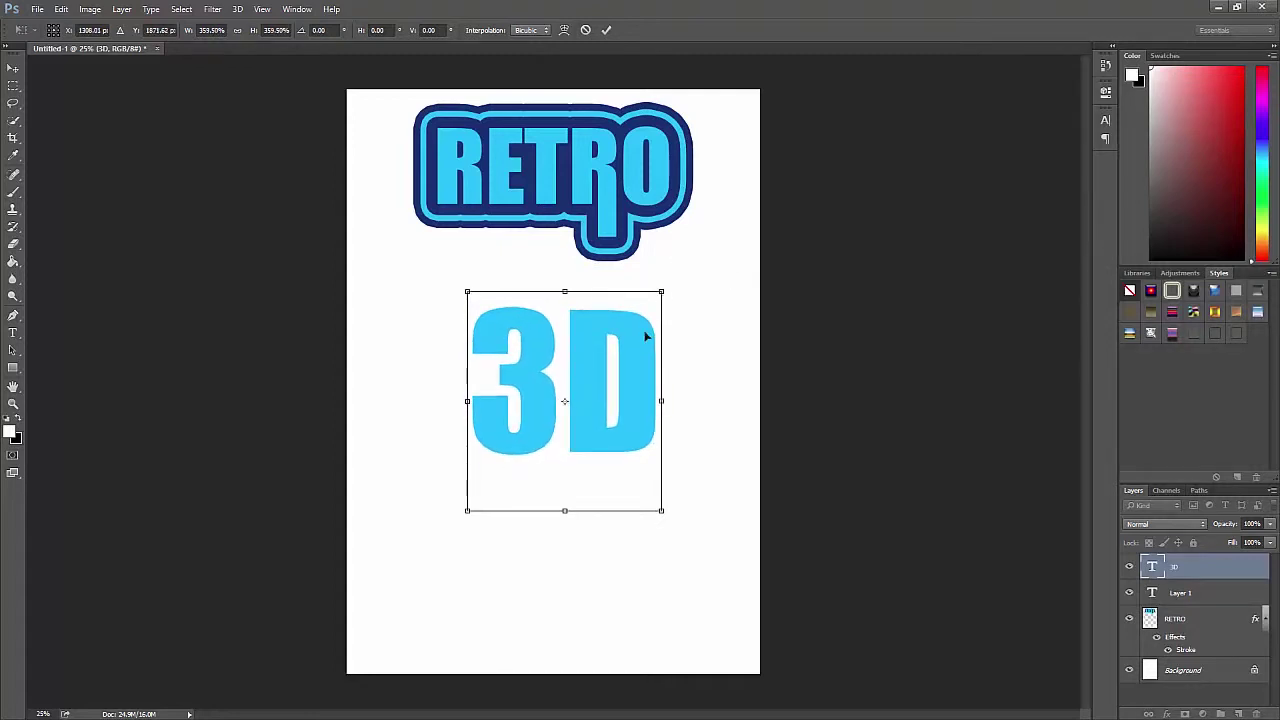
{"action": "left_click_drag", "start_coordinate": [646, 337], "coordinate": [657, 334]}
{"action": "key", "text": "Return"}
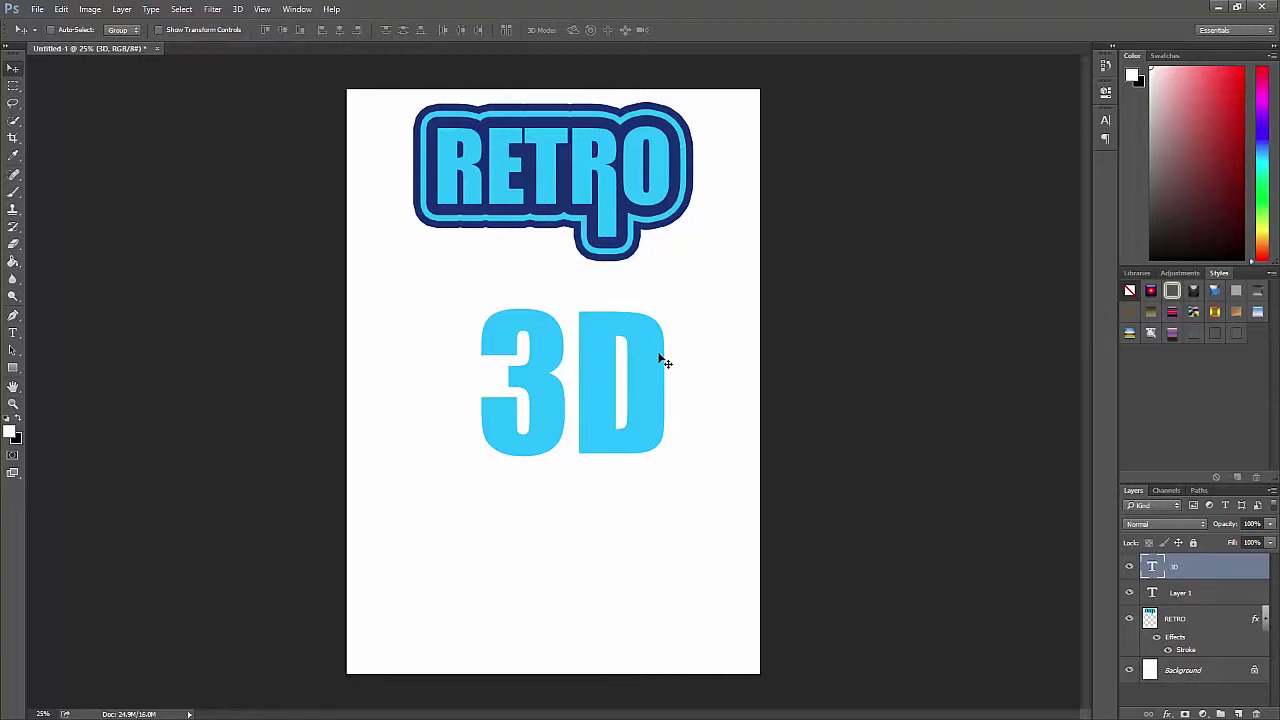
Step: Rasterize the 3D type layer
{"action": "right_click", "coordinate": [1226, 570]}
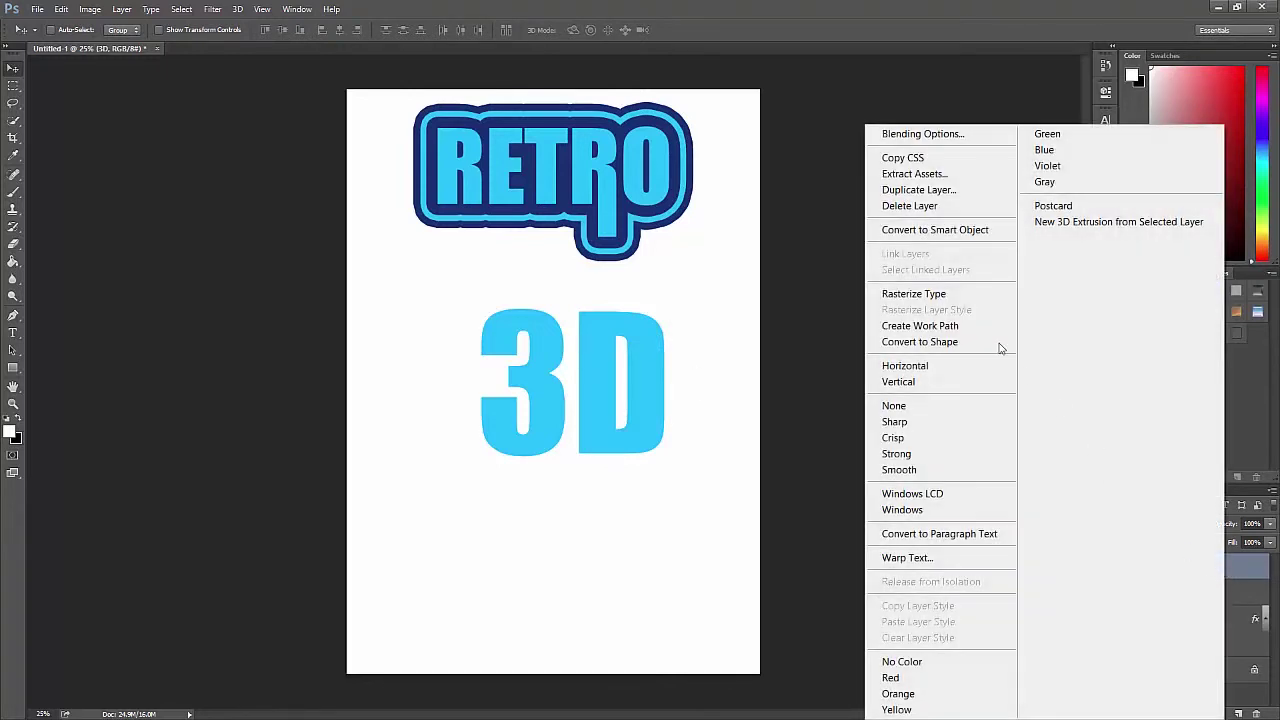
{"action": "left_click", "coordinate": [846, 285]}
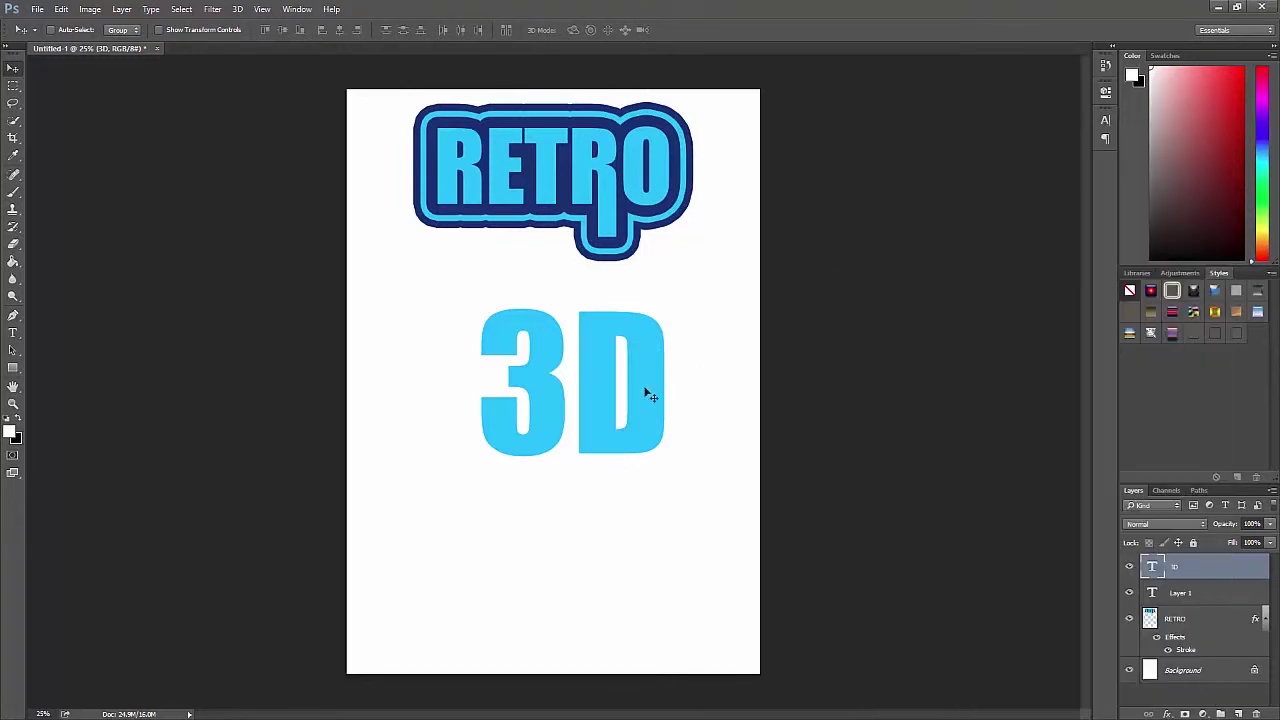
{"action": "right_click", "coordinate": [1233, 567]}
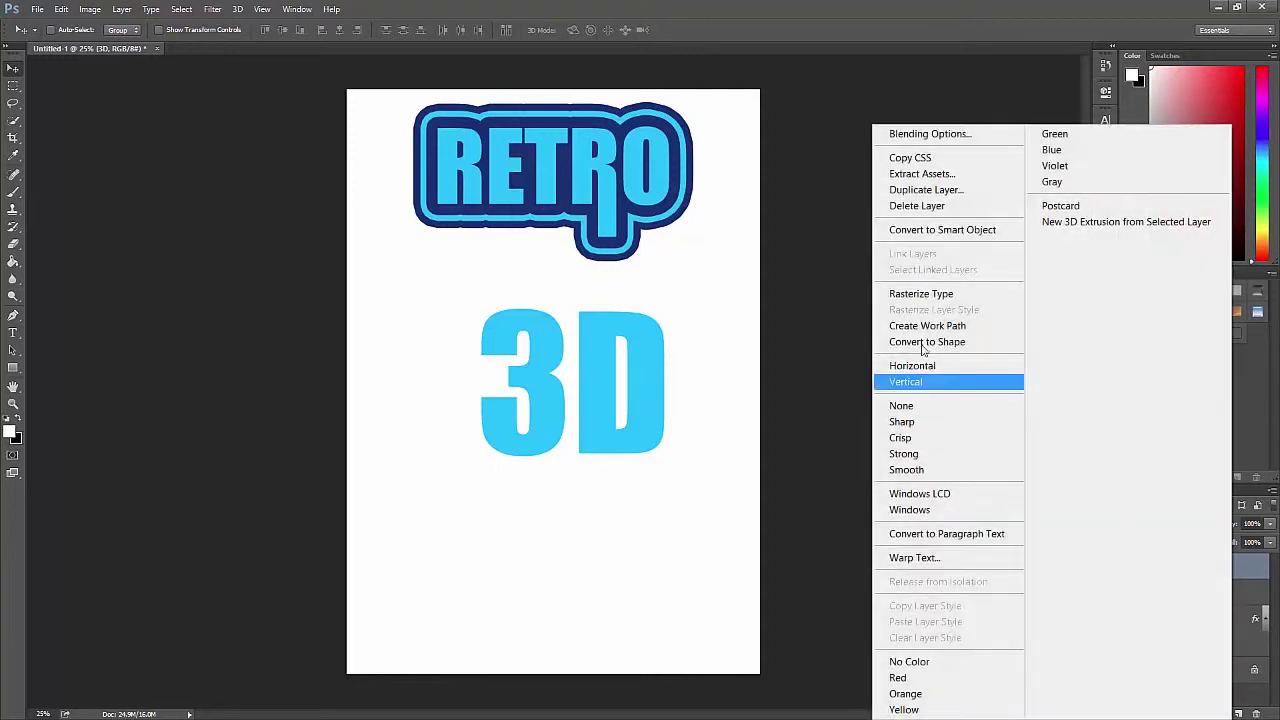
{"action": "left_click", "coordinate": [935, 294]}
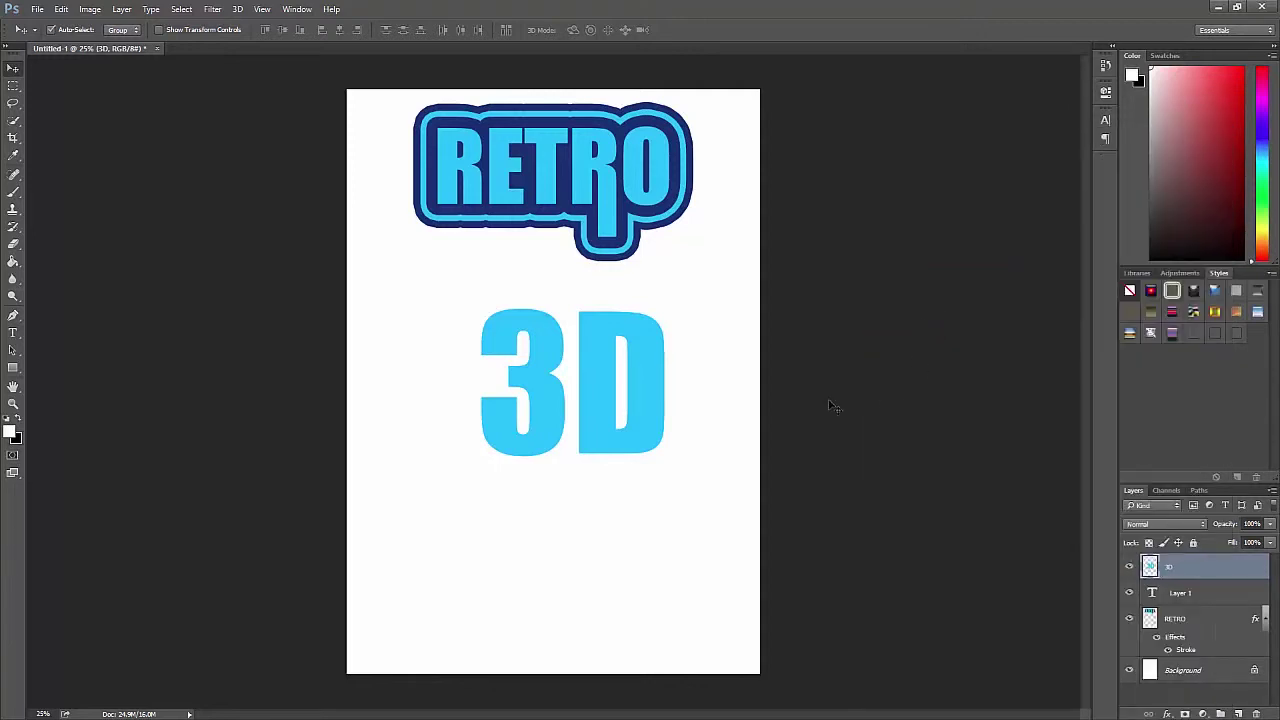
Step: Skew the 3D text into a slanted shape and move it up-right beneath RETRO
{"action": "key", "text": "ctrl+t"}
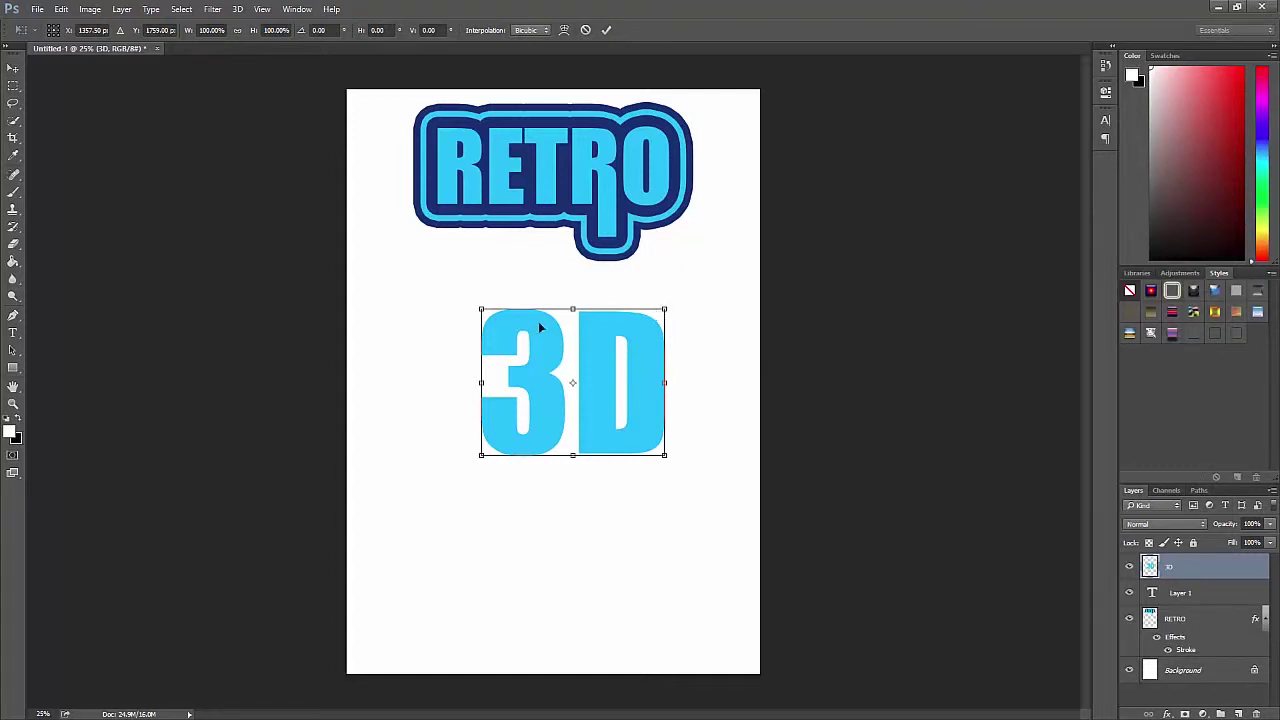
{"action": "left_click_drag", "start_coordinate": [483, 313], "coordinate": [507, 313]}
{"action": "left_click_drag", "start_coordinate": [486, 455], "coordinate": [490, 425]}
{"action": "mouse_move", "coordinate": [665, 456]}
{"action": "left_mouse_down"}
{"action": "mouse_move", "coordinate": [636, 444]}
{"action": "mouse_move", "coordinate": [644, 463]}
{"action": "left_mouse_up"}
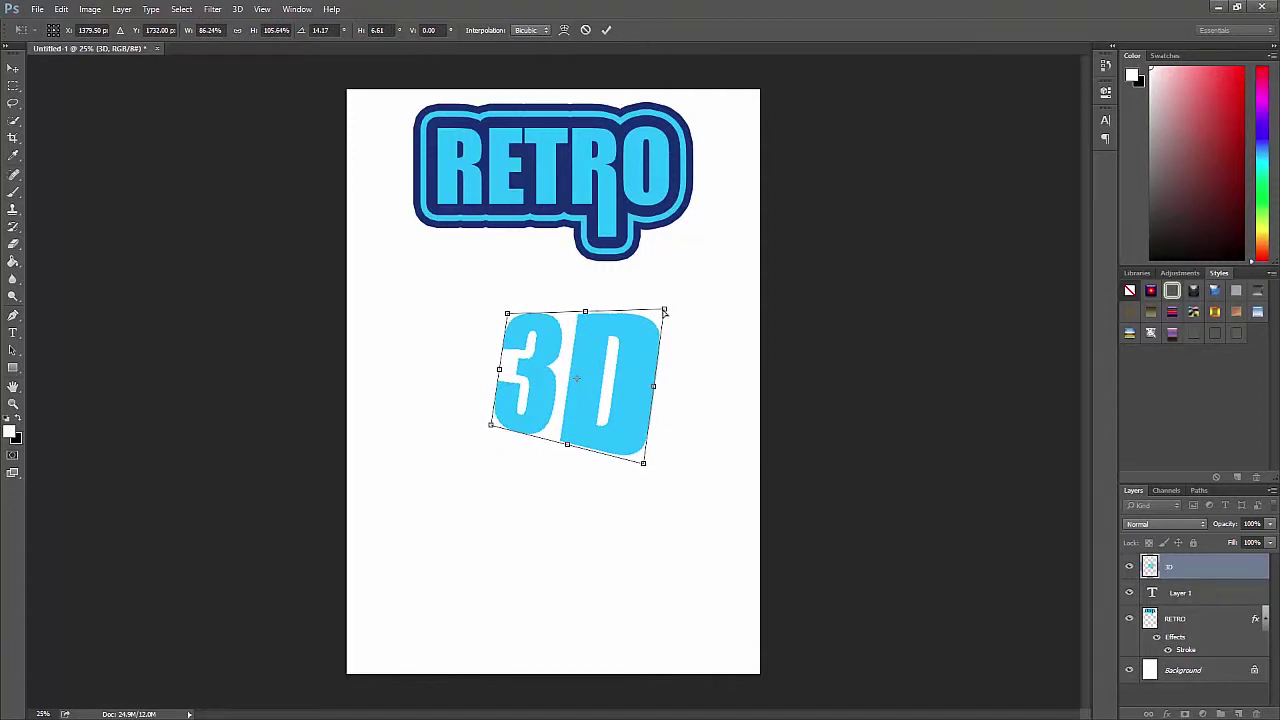
{"action": "left_click_drag", "start_coordinate": [664, 313], "coordinate": [653, 316]}
{"action": "left_click_drag", "start_coordinate": [509, 315], "coordinate": [523, 318]}
{"action": "key", "text": "Return"}
{"action": "left_click_drag", "start_coordinate": [640, 380], "coordinate": [677, 346]}
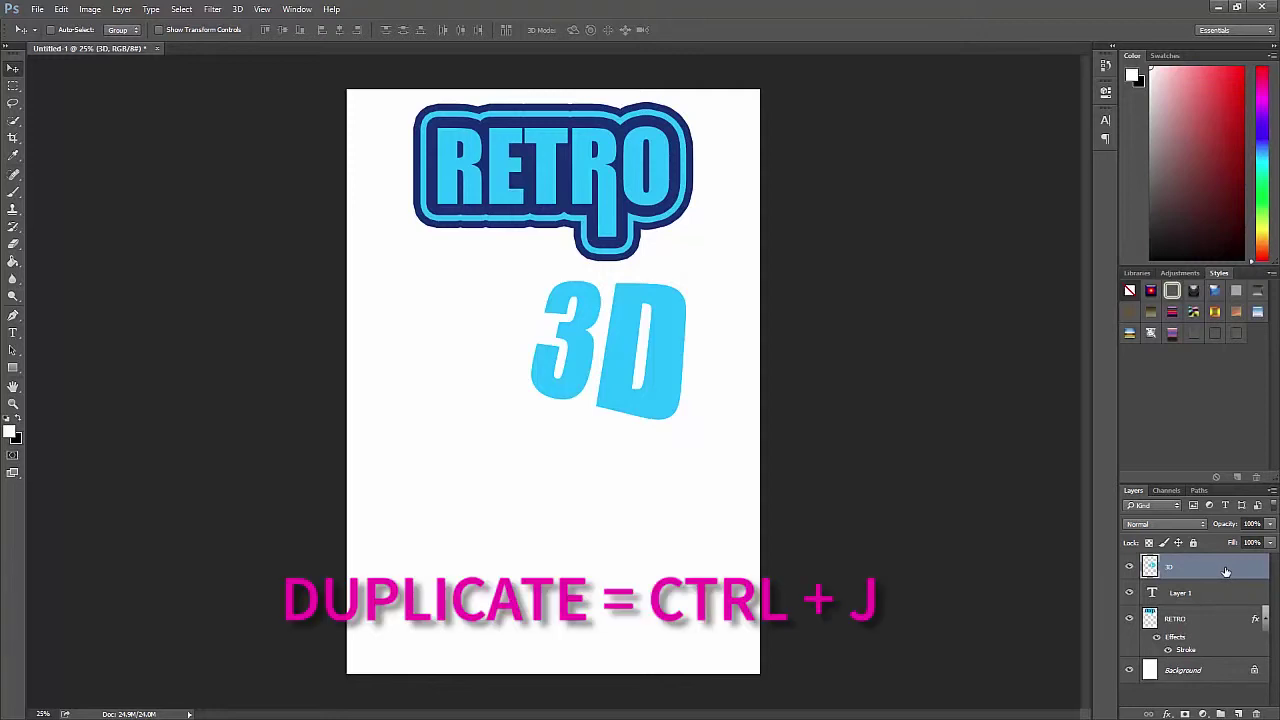
Step: Duplicate the tilted 3D layer, offset the copy, and apply Motion Blur at -47° and 138 pixels
{"action": "key", "text": "ctrl+j"}
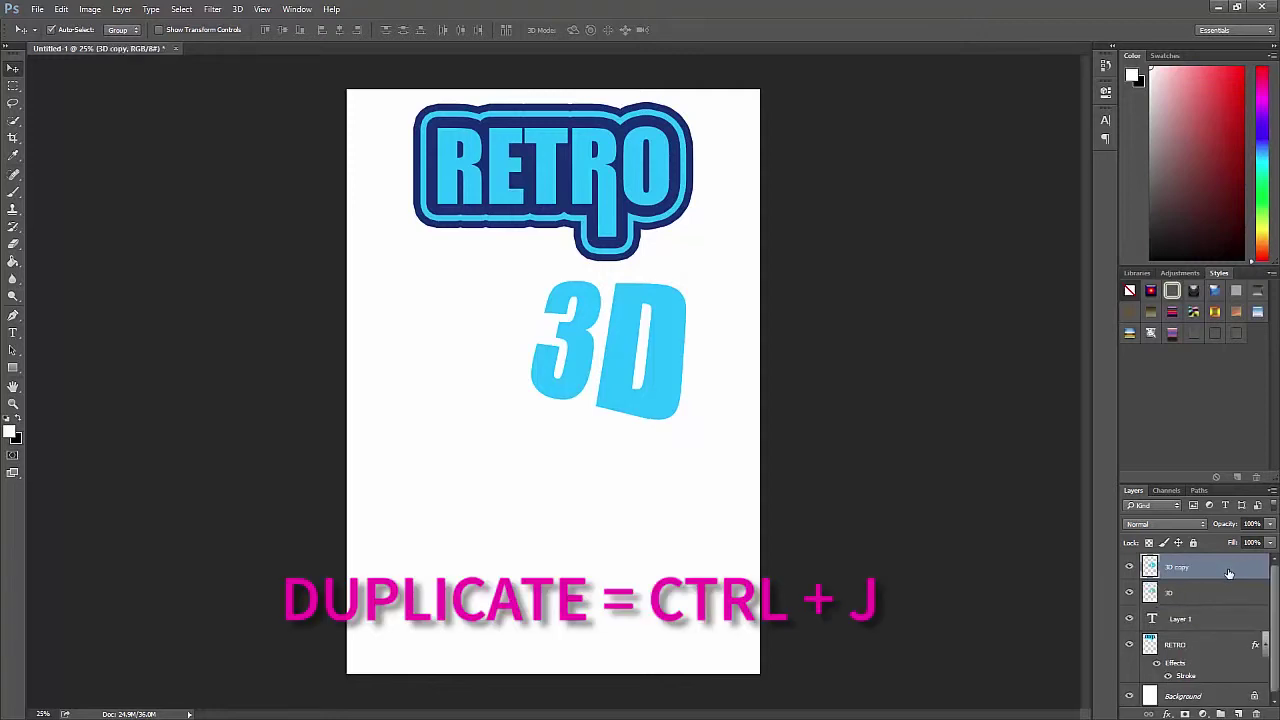
{"action": "left_click_drag", "start_coordinate": [664, 364], "coordinate": [622, 421]}
{"action": "left_click", "coordinate": [216, 9]}
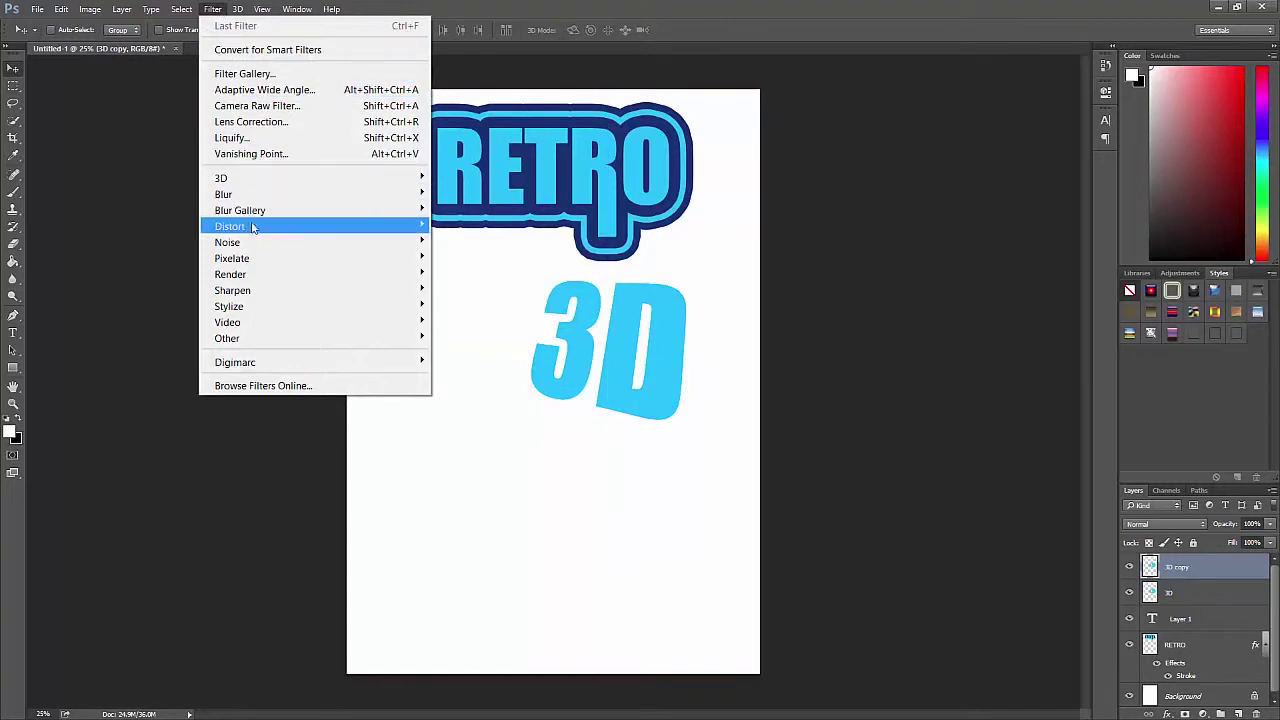
{"action": "mouse_move", "coordinate": [260, 274]}
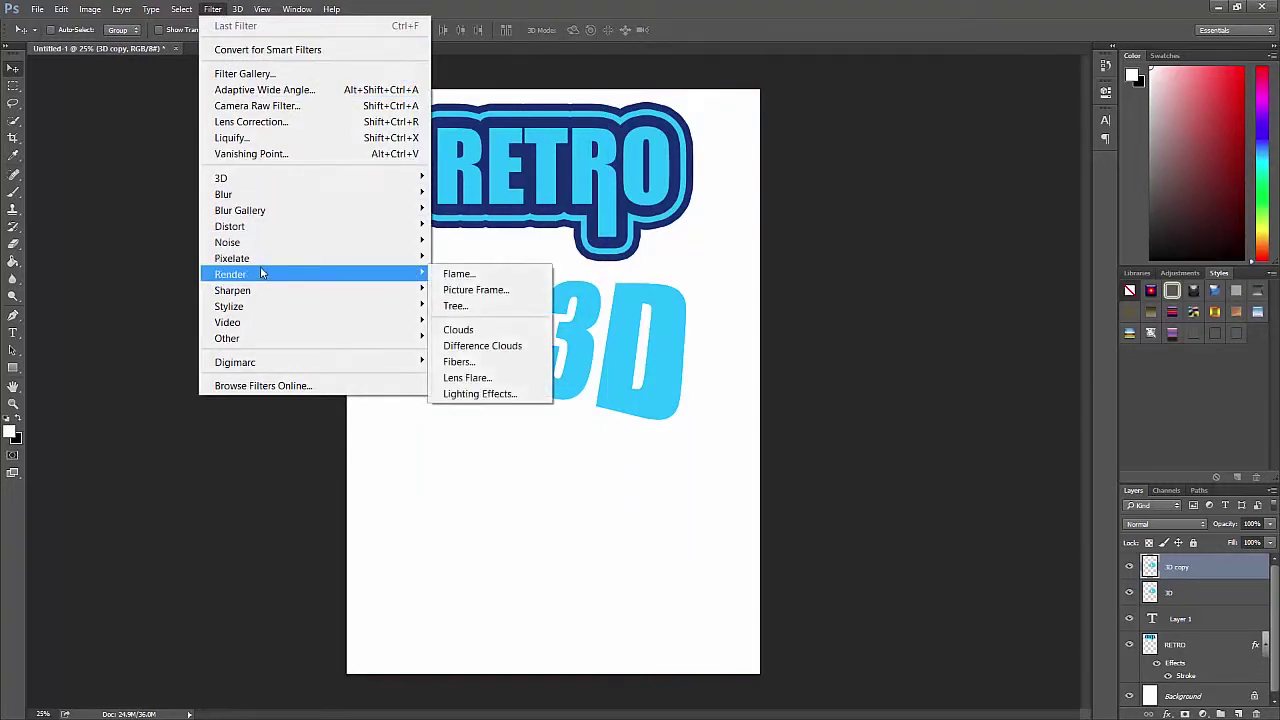
{"action": "mouse_move", "coordinate": [262, 195]}
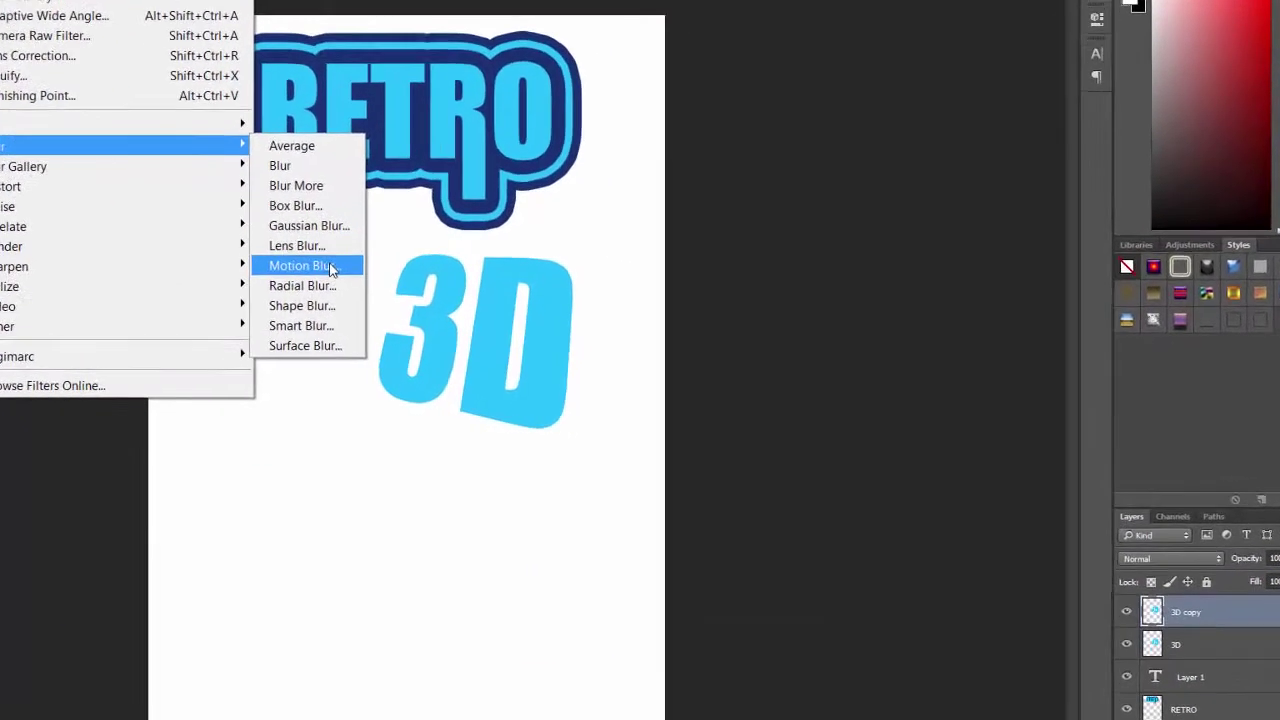
{"action": "left_click", "coordinate": [470, 290]}
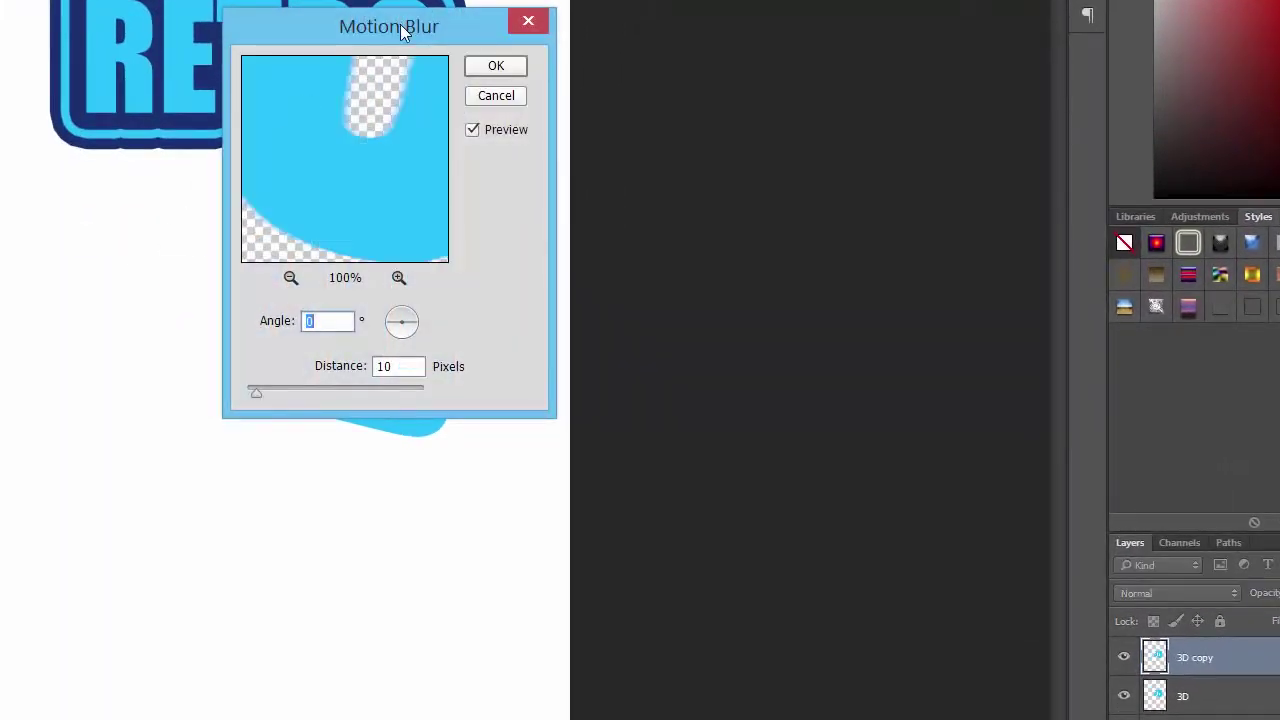
{"action": "left_click_drag", "start_coordinate": [404, 20], "coordinate": [845, 152]}
{"action": "mouse_move", "coordinate": [846, 470]}
{"action": "left_mouse_down"}
{"action": "mouse_move", "coordinate": [855, 438]}
{"action": "mouse_move", "coordinate": [830, 436]}
{"action": "mouse_move", "coordinate": [853, 460]}
{"action": "mouse_move", "coordinate": [838, 447]}
{"action": "left_mouse_up"}
{"action": "left_click_drag", "start_coordinate": [707, 518], "coordinate": [761, 517]}
{"action": "left_click", "coordinate": [363, 248]}
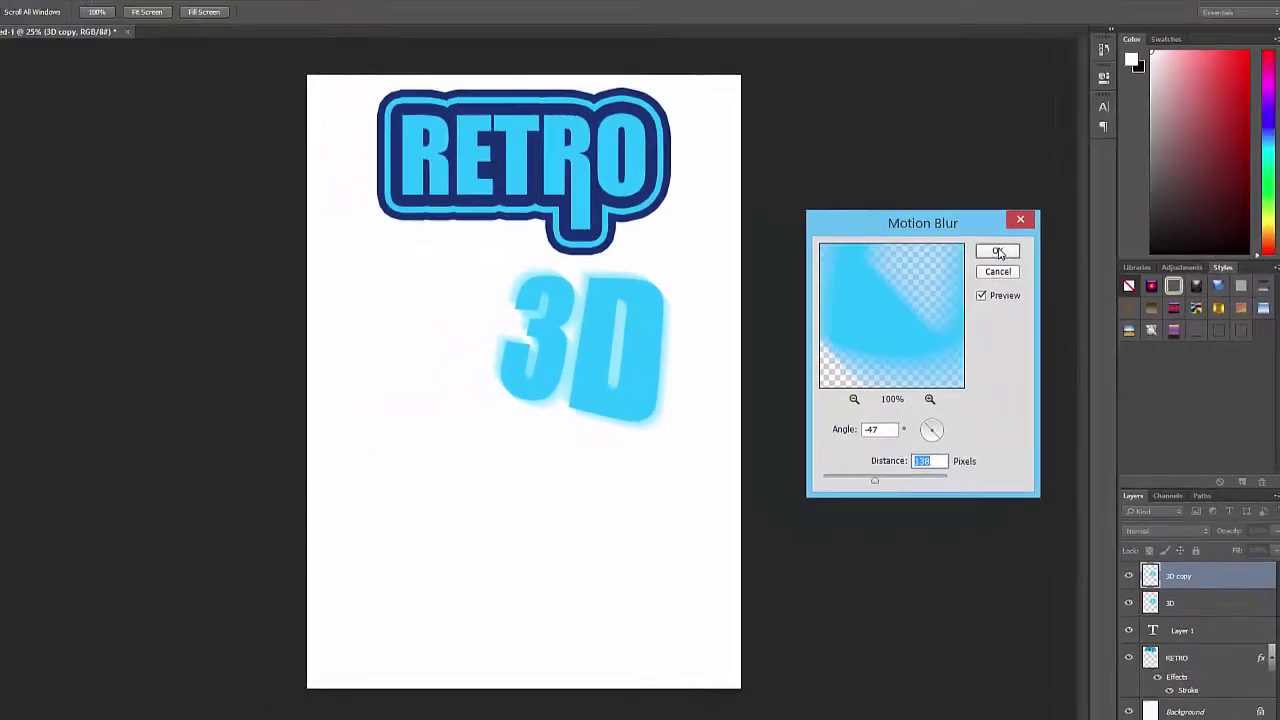
{"action": "left_click", "coordinate": [998, 252]}
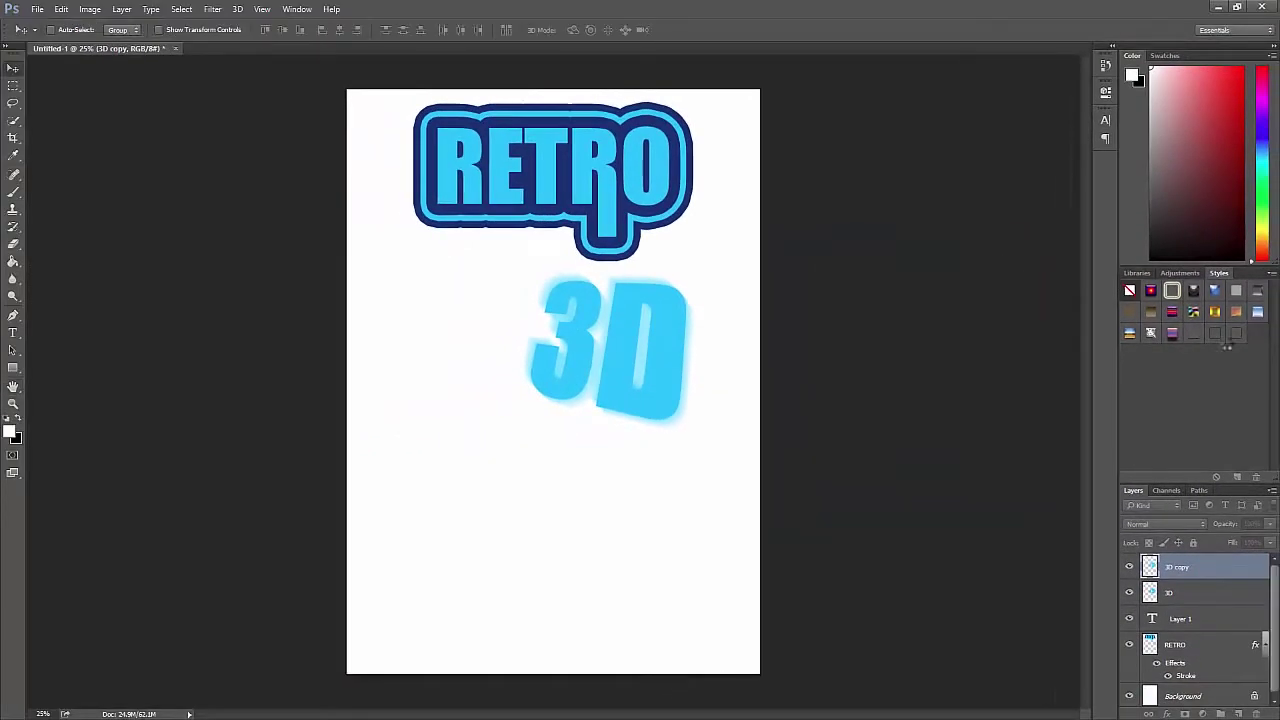
Step: Stack twenty-plus stepped copies of the blurred 3D text and merge them into one 3D copy layer
{"action": "key", "text": "ctrl+alt+shift+t"}
{"action": "key", "text": "ctrl+alt+shift+t"}
{"action": "key", "text": "ctrl+alt+shift+t"}
{"action": "key", "text": "ctrl+alt+shift+t"}
{"action": "key", "text": "ctrl+alt+shift+t"}
{"action": "key", "text": "ctrl+alt+shift+t"}
{"action": "key", "text": "ctrl+alt+shift+t"}
{"action": "key", "text": "ctrl+alt+shift+t"}
{"action": "key", "text": "ctrl+alt+shift+t"}
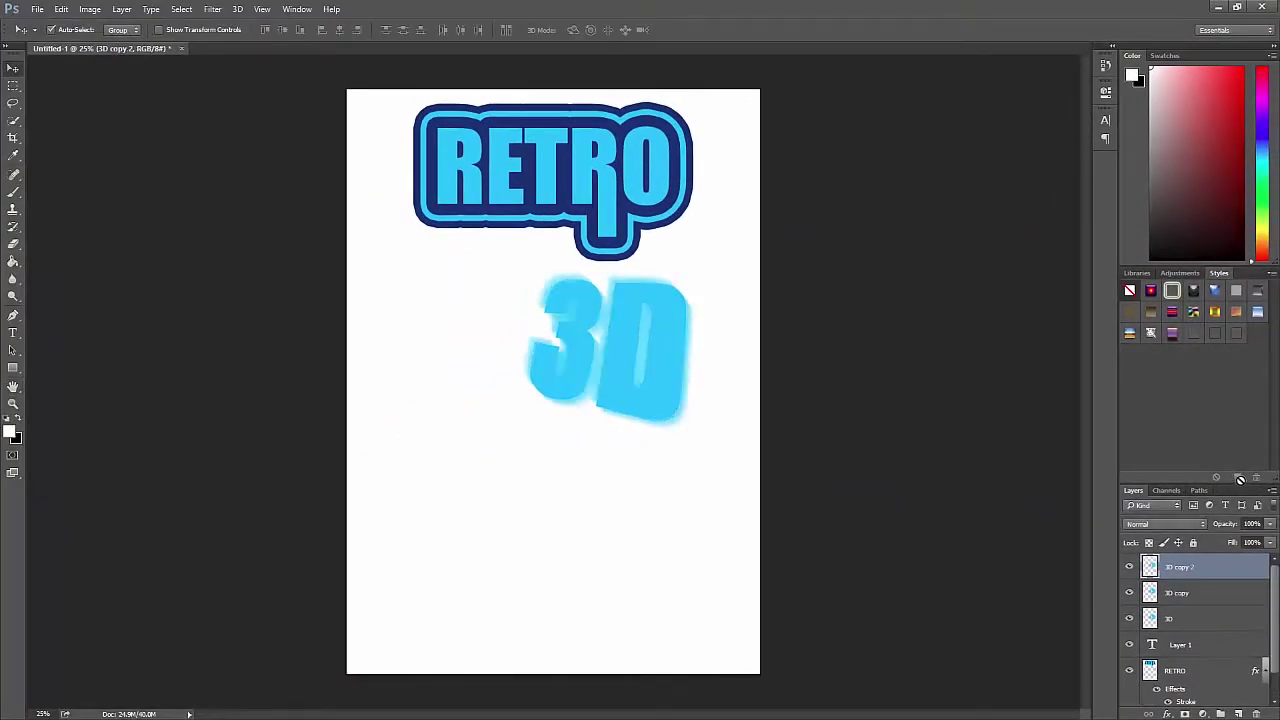
{"action": "key", "text": "ctrl+alt+shift+t"}
{"action": "key", "text": "ctrl+alt+shift+t"}
{"action": "key", "text": "ctrl+alt+shift+t"}
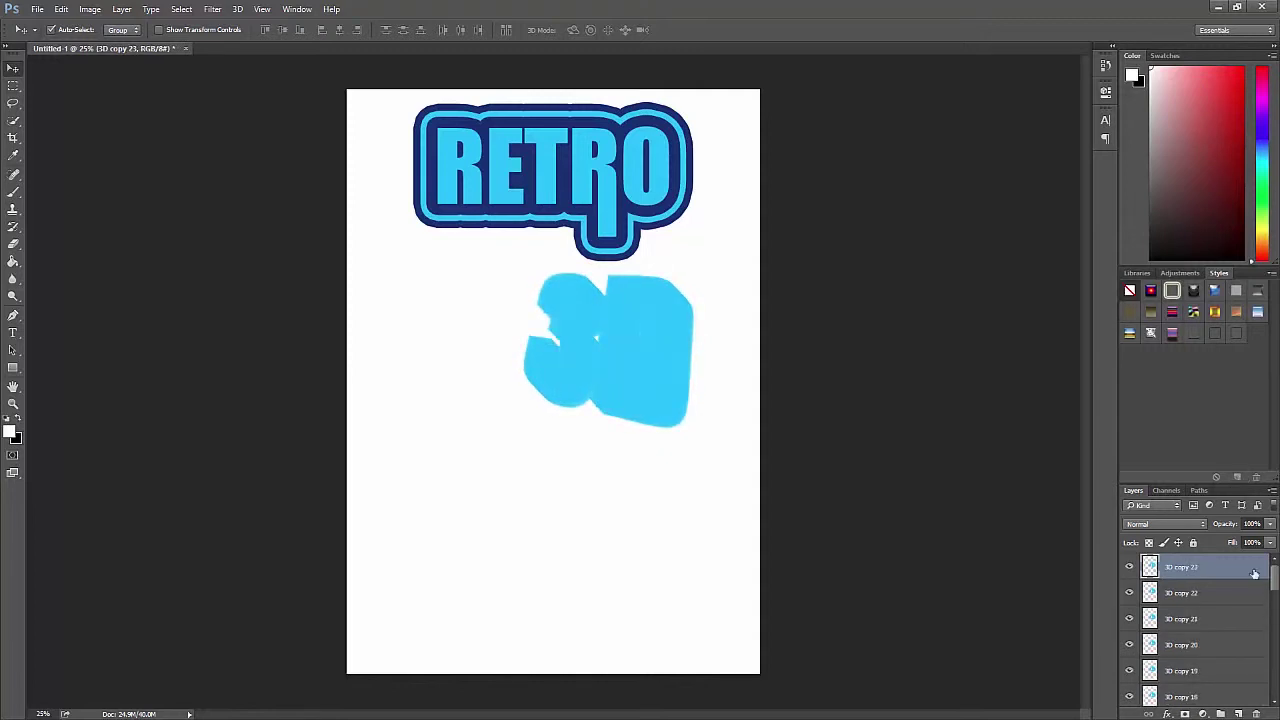
{"action": "key", "text": "ctrl+alt+shift+t"}
{"action": "key", "text": "ctrl+alt+shift+t"}
{"action": "scroll", "coordinate": [1198, 579], "scroll_direction": "down", "scroll_amount": 3}
{"action": "left_click", "coordinate": [1198, 579], "text": "shift"}
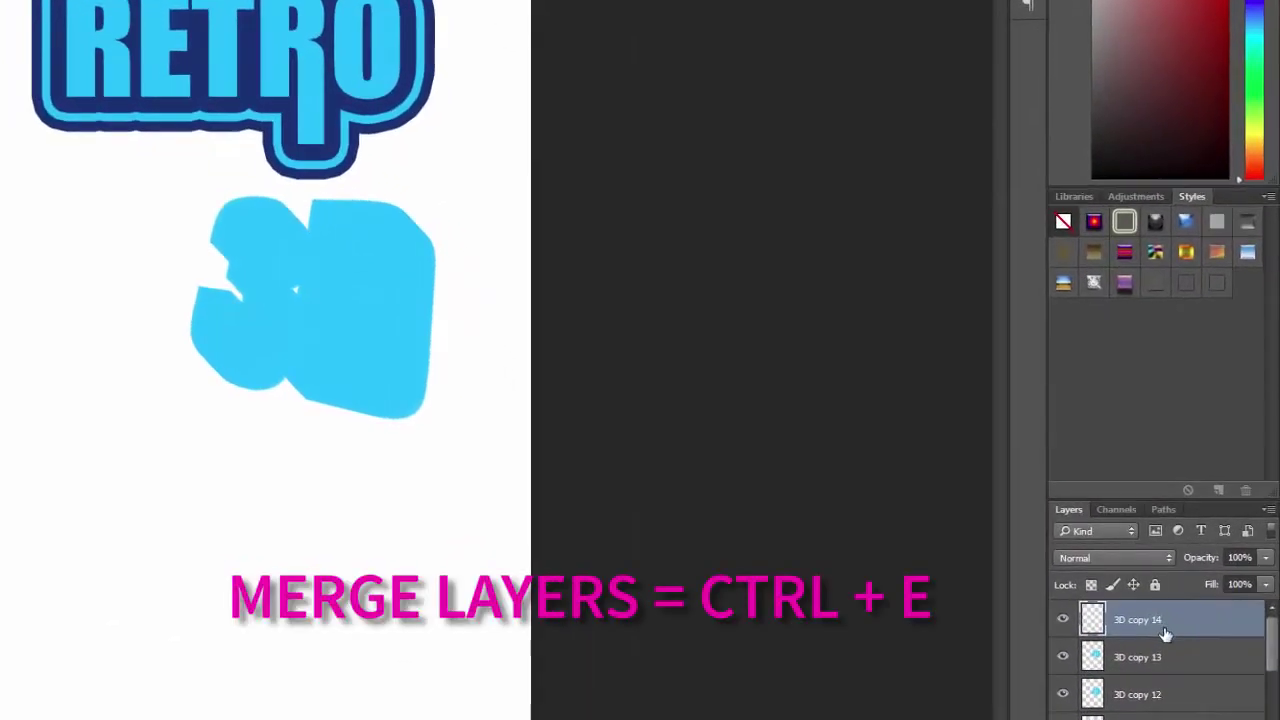
{"action": "key", "text": "ctrl+e"}
{"action": "key", "text": "ctrl+e"}
{"action": "key", "text": "ctrl+e"}
{"action": "key", "text": "ctrl+e"}
{"action": "key", "text": "ctrl+e"}
{"action": "key", "text": "ctrl+e"}
{"action": "key", "text": "ctrl+e"}
{"action": "key", "text": "ctrl+e"}
{"action": "key", "text": "ctrl+e"}
{"action": "key", "text": "ctrl+e"}
{"action": "key", "text": "ctrl+e"}
{"action": "key", "text": "ctrl+e"}
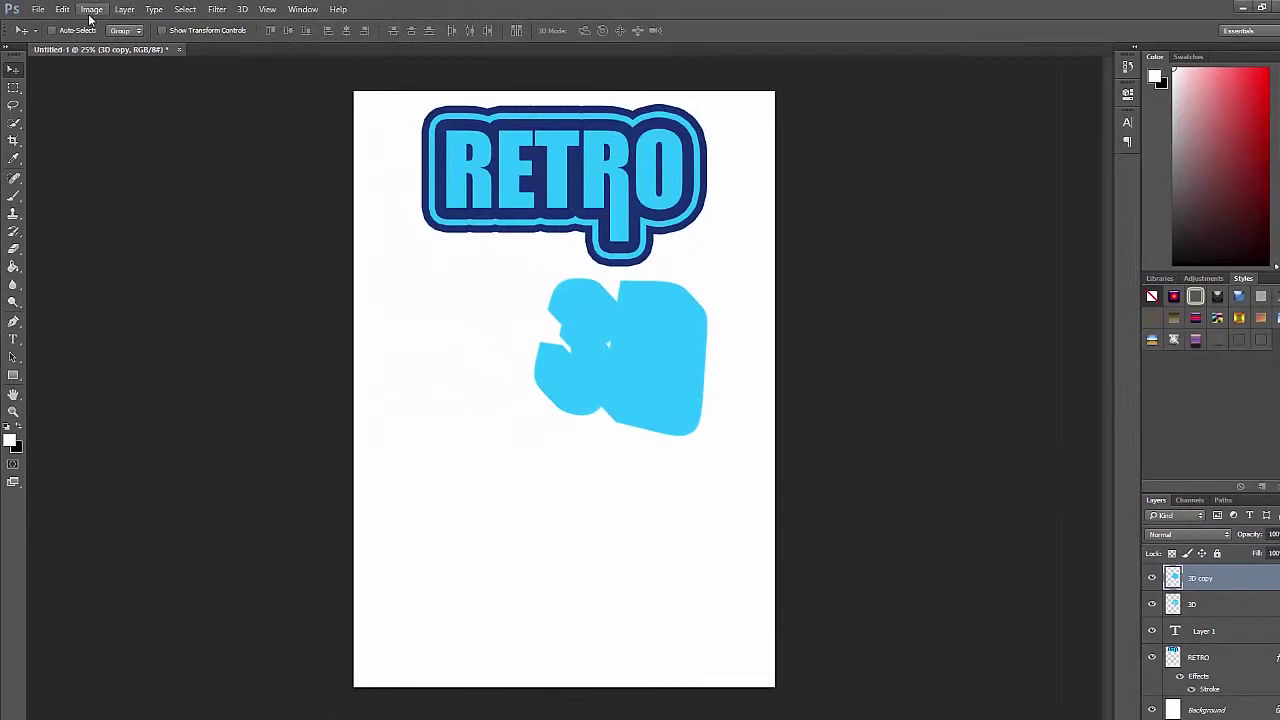
Step: Darken the merged extrusion with Brightness/Contrast: brightness -83, contrast 31
{"action": "left_click", "coordinate": [92, 10]}
{"action": "mouse_move", "coordinate": [112, 51]}
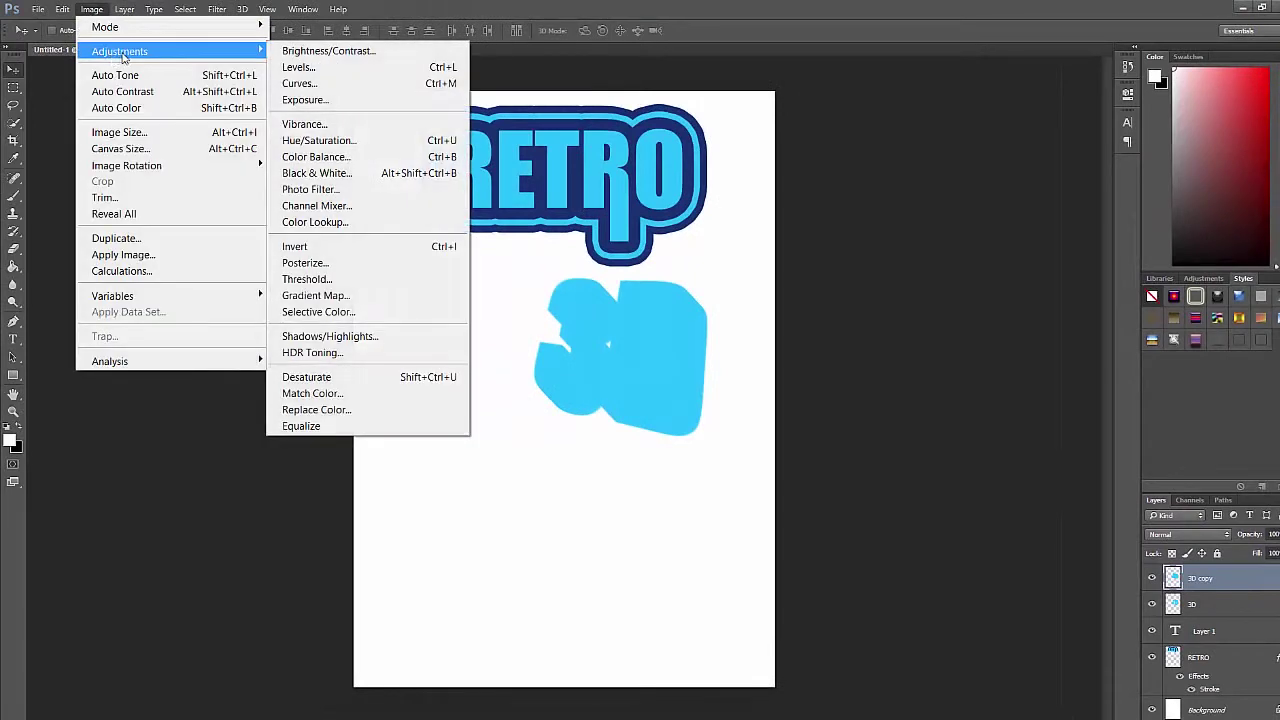
{"action": "left_click", "coordinate": [329, 46]}
{"action": "left_click_drag", "start_coordinate": [622, 243], "coordinate": [579, 238]}
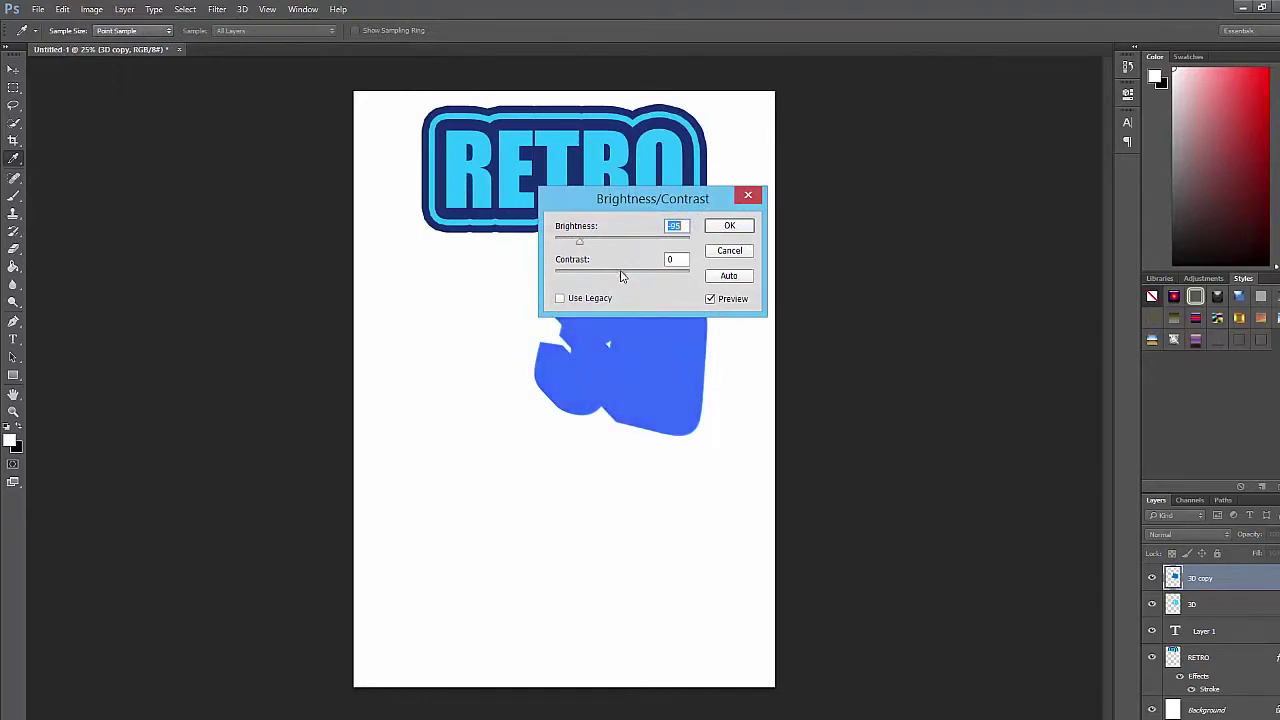
{"action": "mouse_move", "coordinate": [620, 276]}
{"action": "left_mouse_down"}
{"action": "mouse_move", "coordinate": [592, 275]}
{"action": "mouse_move", "coordinate": [645, 277]}
{"action": "left_mouse_up"}
{"action": "left_click_drag", "start_coordinate": [713, 204], "coordinate": [898, 271]}
{"action": "left_click_drag", "start_coordinate": [764, 308], "coordinate": [757, 309]}
{"action": "left_click", "coordinate": [912, 292]}
{"action": "key", "text": "v"}
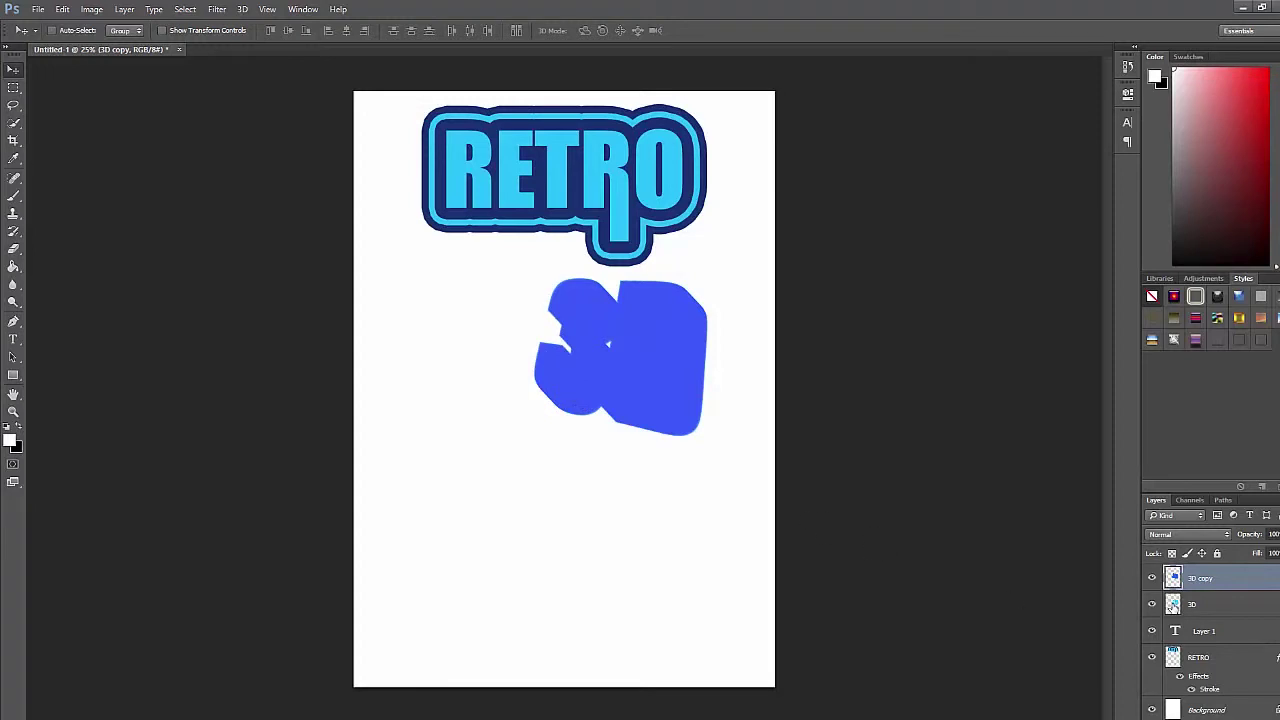
Step: Move the 3D layer above 3D copy and nudge it up-left over the extrusion
{"action": "left_click", "coordinate": [1204, 612]}
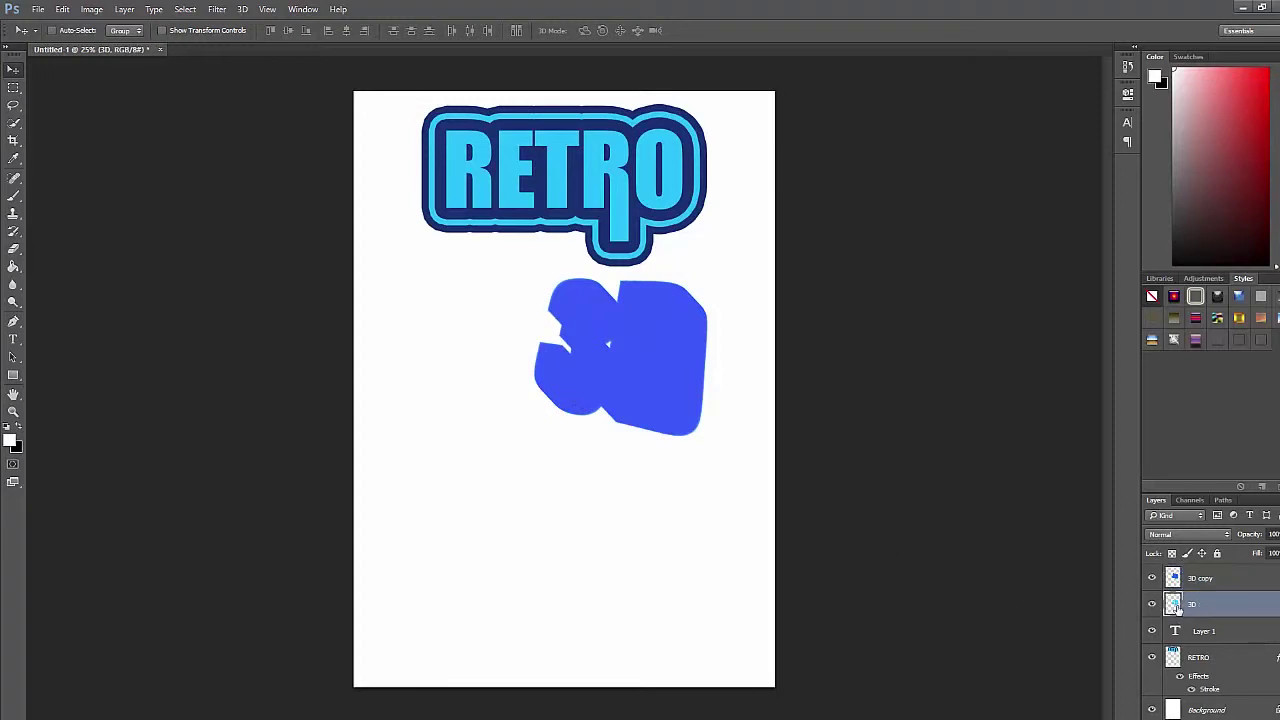
{"action": "left_click_drag", "start_coordinate": [1175, 606], "coordinate": [1175, 573]}
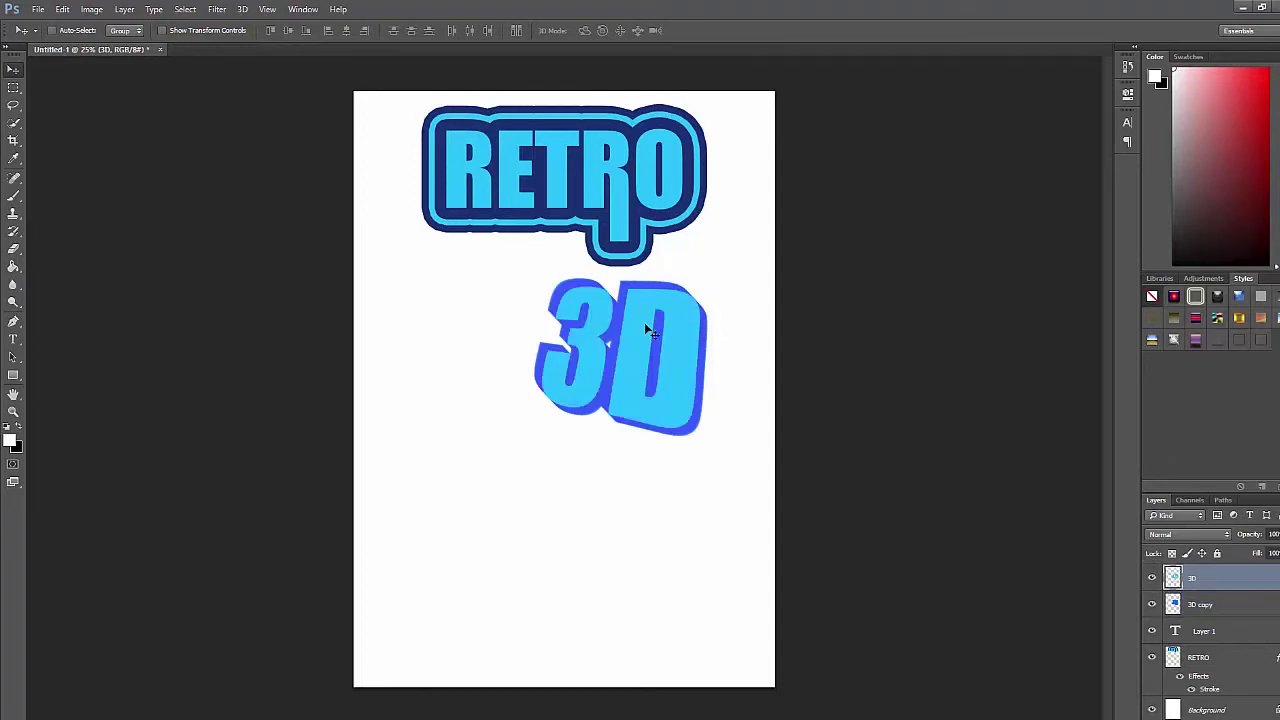
{"action": "left_click_drag", "start_coordinate": [652, 319], "coordinate": [650, 315]}
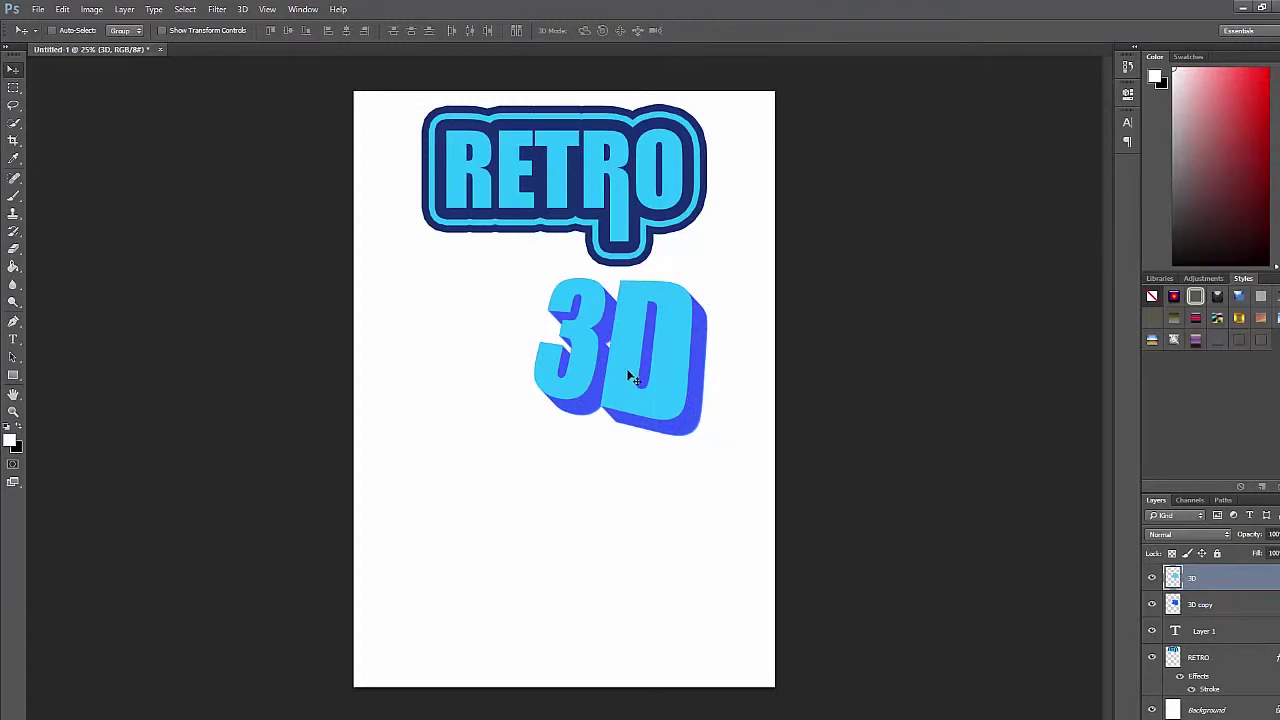
Step: Add a Bevel & Emboss layer style to the front 3D text
{"action": "double_click", "coordinate": [1272, 586]}
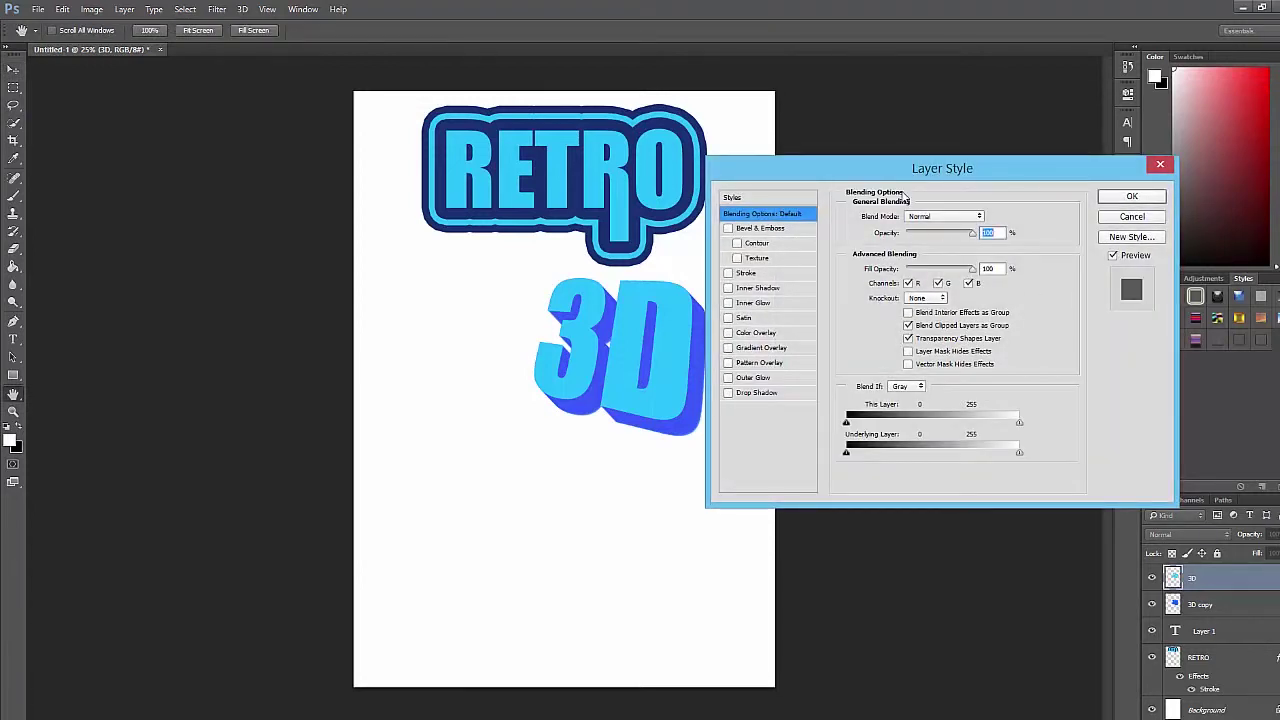
{"action": "left_click_drag", "start_coordinate": [925, 168], "coordinate": [964, 152]}
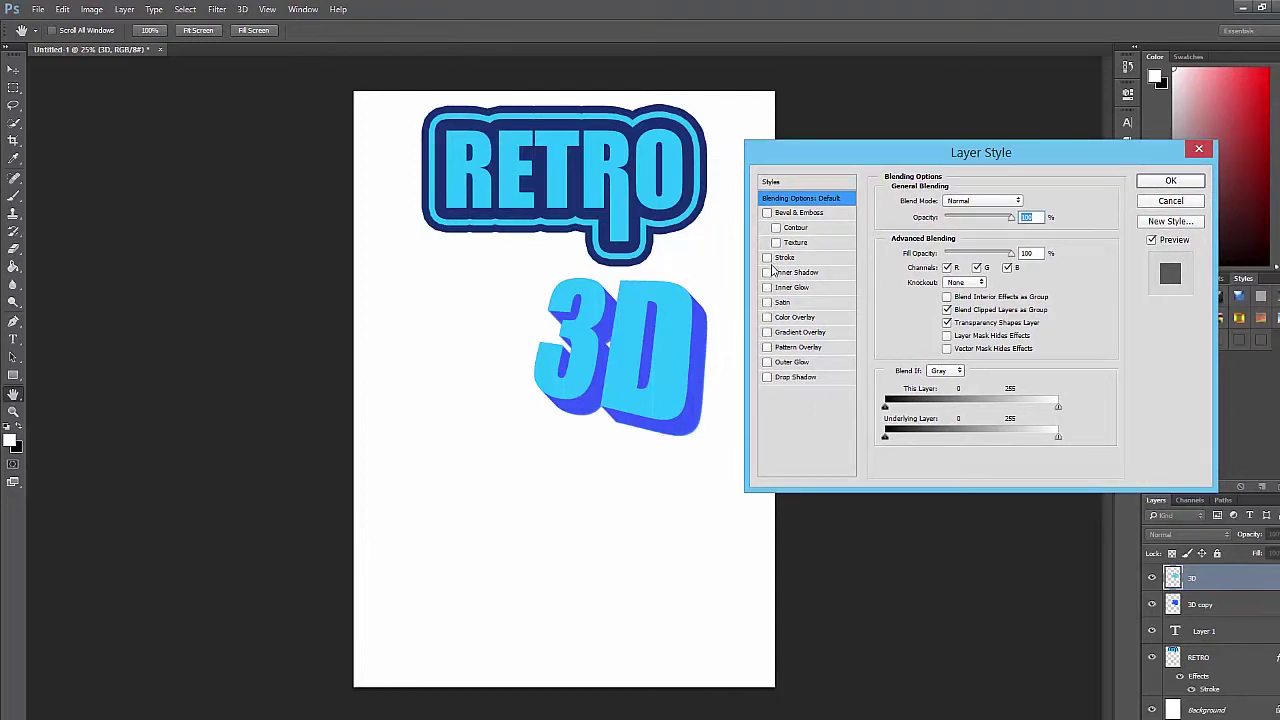
{"action": "left_click", "coordinate": [767, 213]}
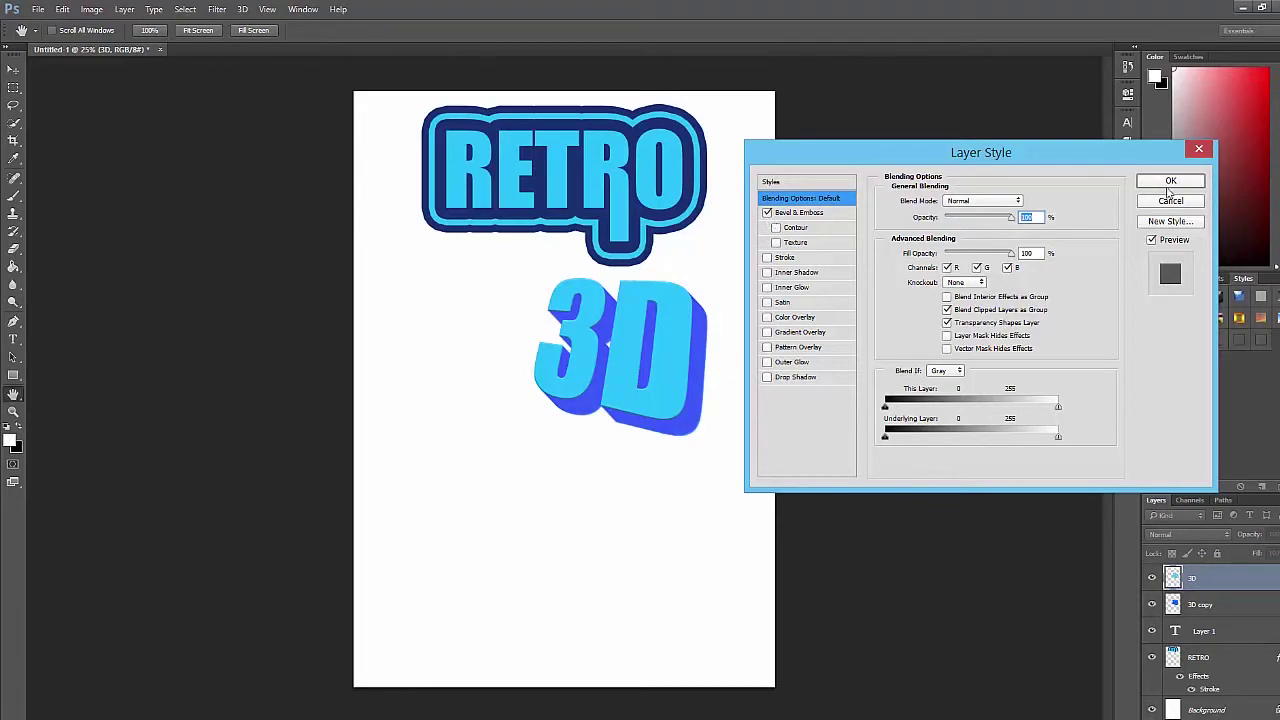
{"action": "left_click", "coordinate": [1147, 180]}
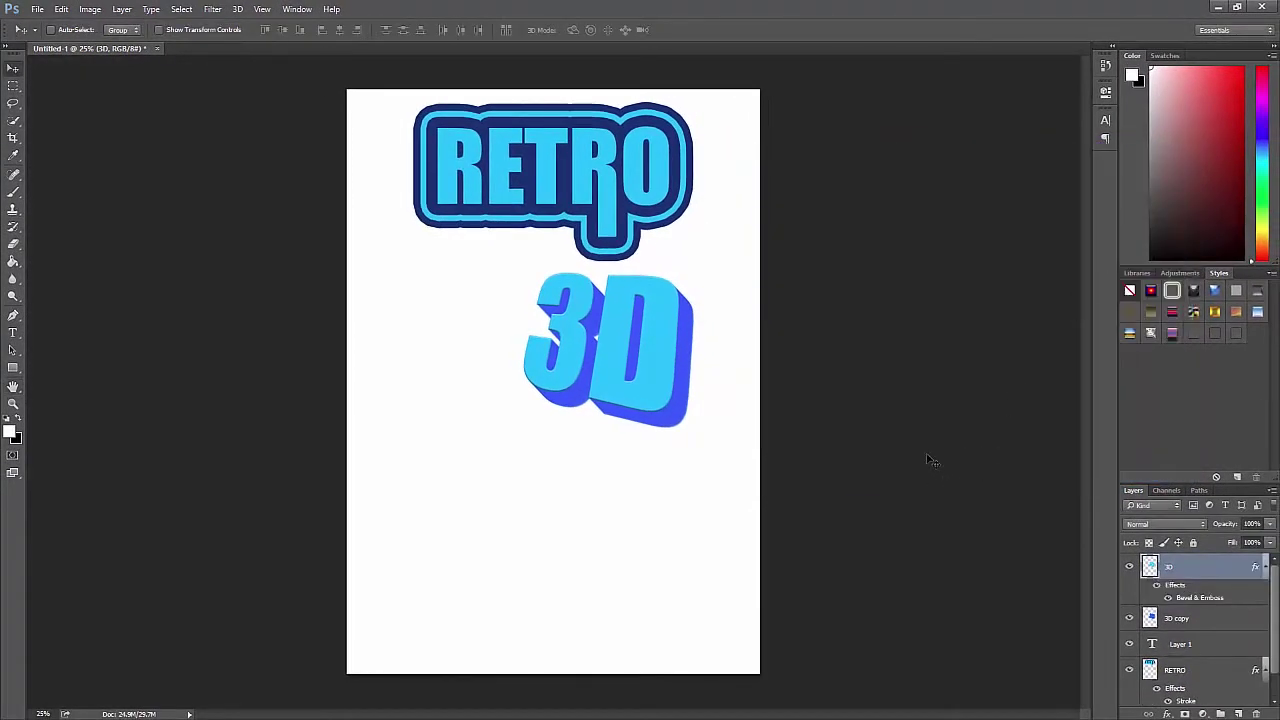
Step: Fill the 3D copy extrusion with dark blue #003473 using the Paint Bucket, then reselect 3D
{"action": "left_click", "coordinate": [1222, 626]}
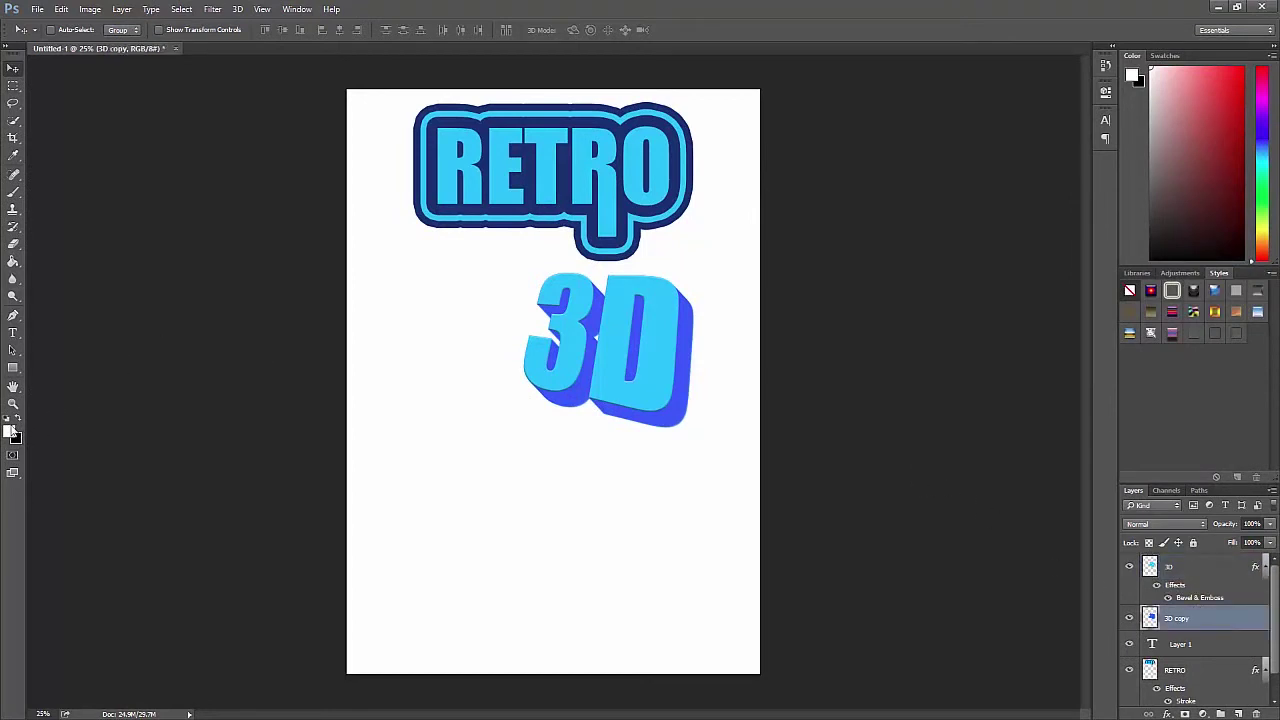
{"action": "left_click", "coordinate": [13, 261]}
{"action": "left_click", "coordinate": [13, 436]}
{"action": "type", "text": "003473"}
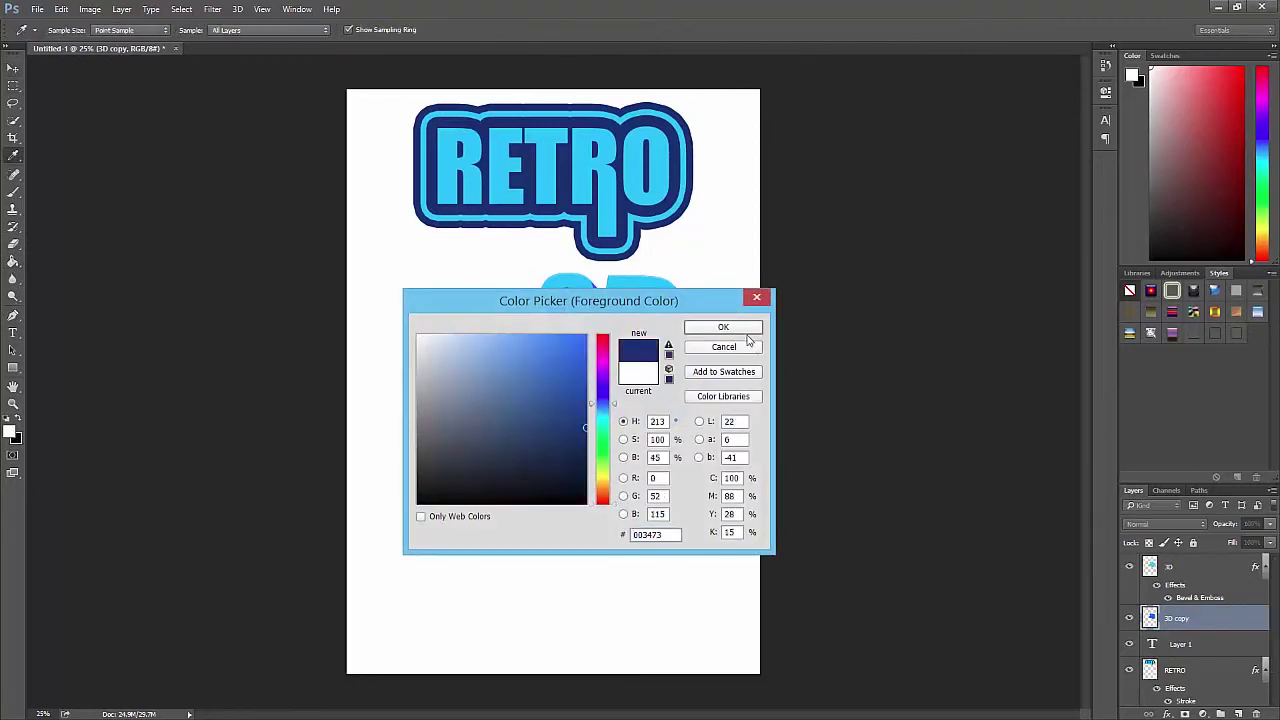
{"action": "left_click", "coordinate": [724, 331]}
{"action": "left_click", "coordinate": [670, 422]}
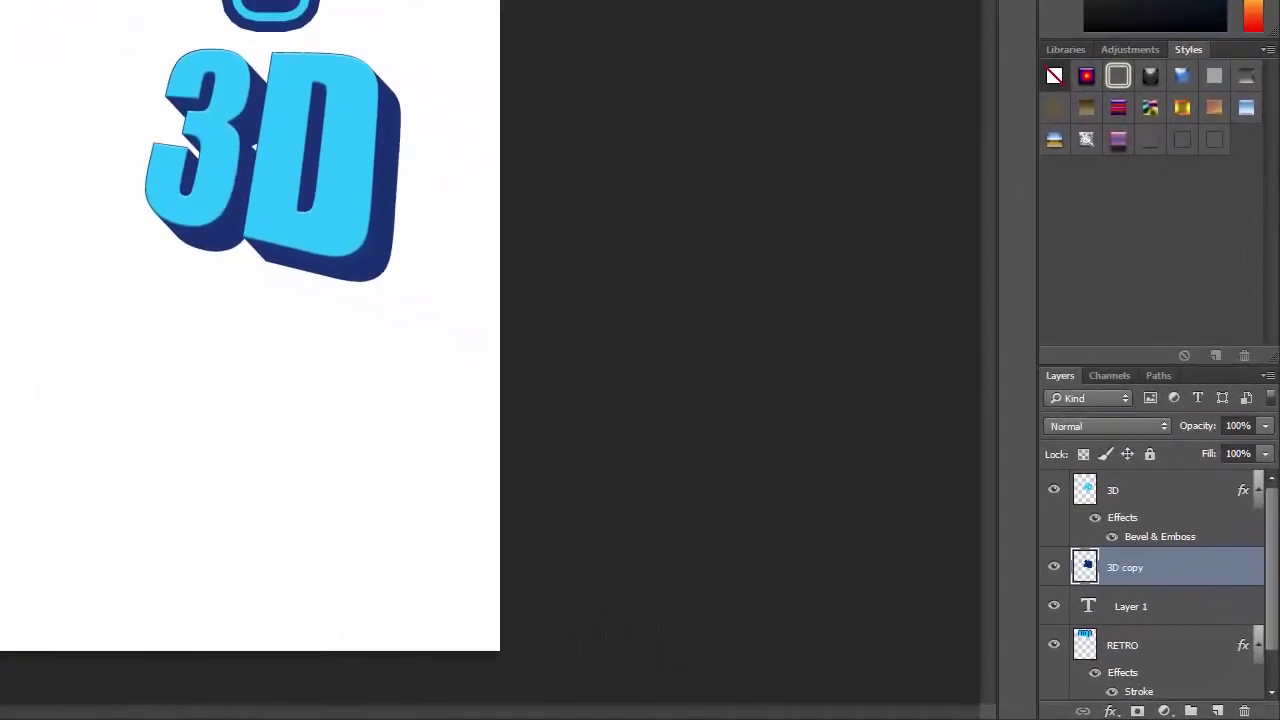
{"action": "right_click", "coordinate": [364, 190]}
{"action": "left_click", "coordinate": [388, 202]}
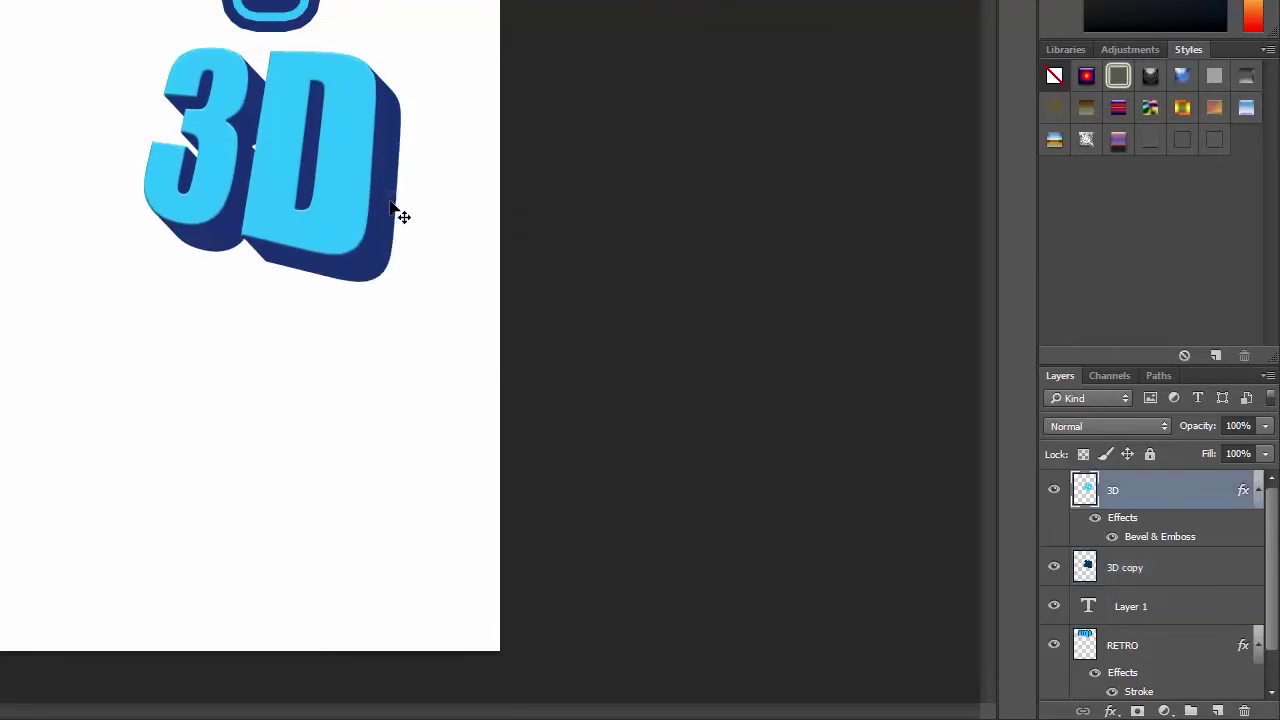
Step: Select the RETRO layer and reposition the RETRO logo
{"action": "left_click", "coordinate": [1157, 572]}
{"action": "left_click", "coordinate": [1166, 643]}
{"action": "left_click", "coordinate": [1166, 568]}
{"action": "key", "text": "alt+bracketright"}
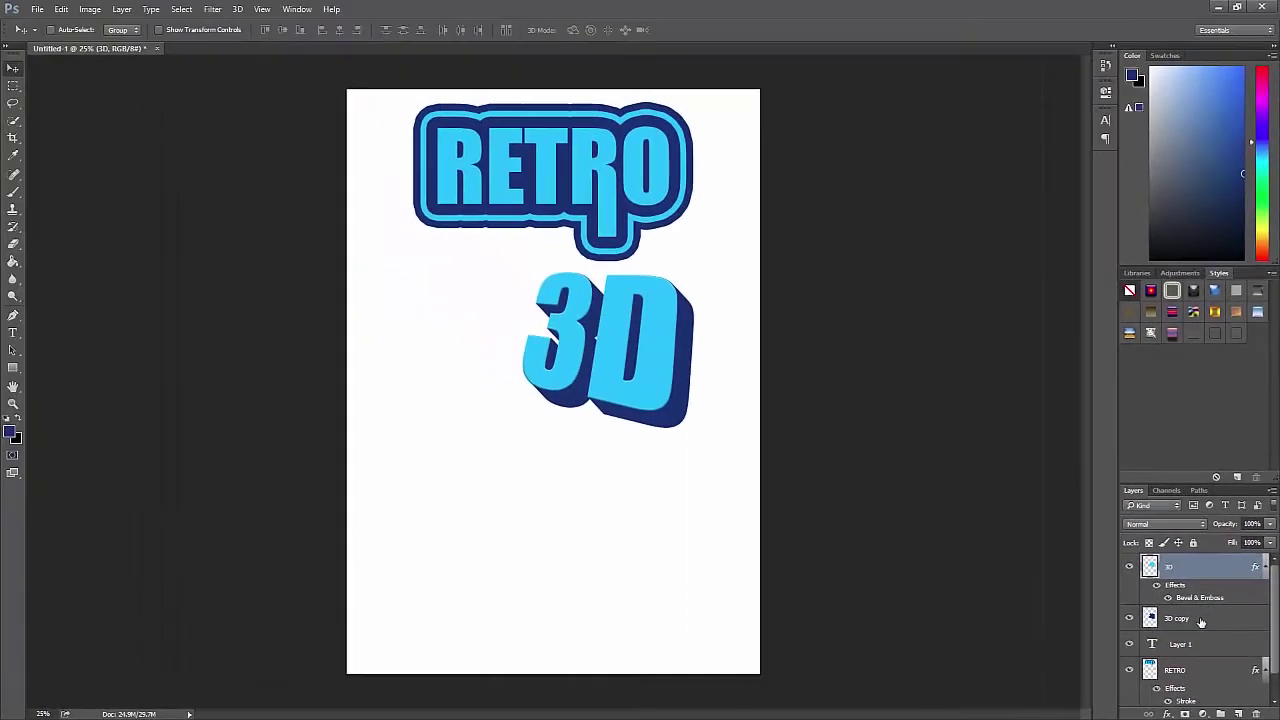
{"action": "left_click", "coordinate": [1201, 622]}
{"action": "left_click", "coordinate": [1198, 666]}
{"action": "left_click", "coordinate": [1200, 618]}
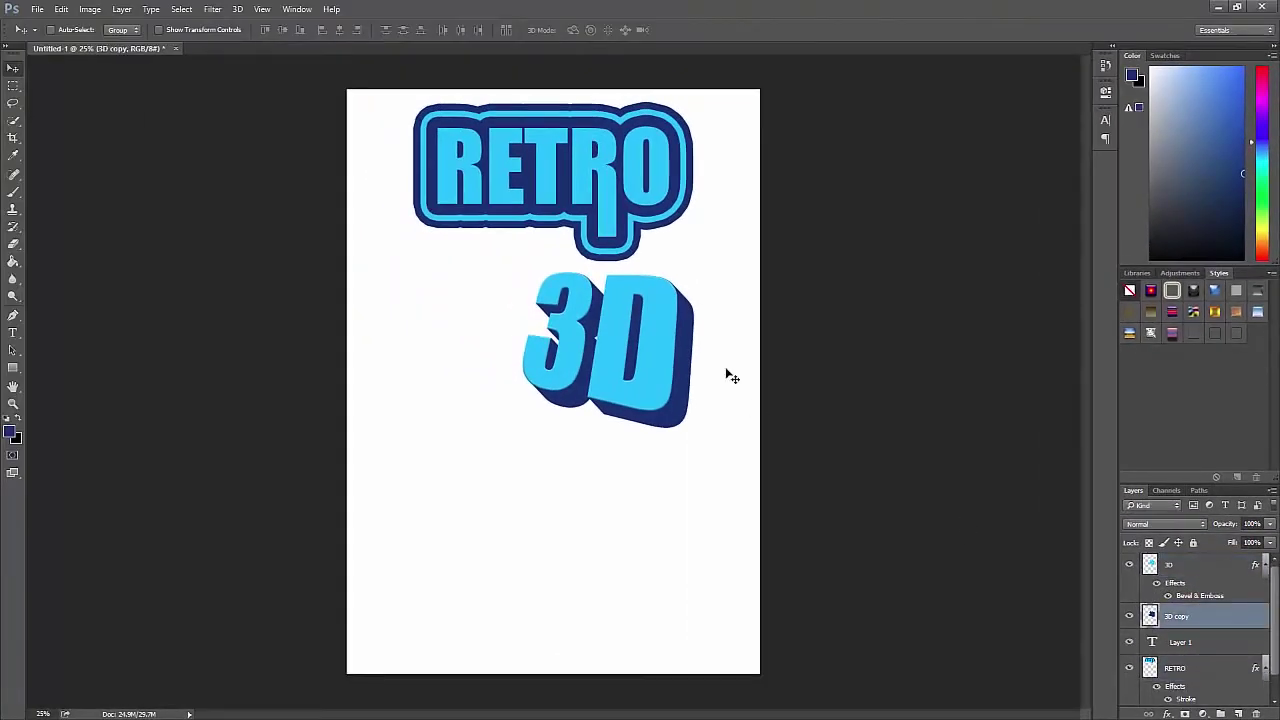
{"action": "right_click", "coordinate": [636, 176]}
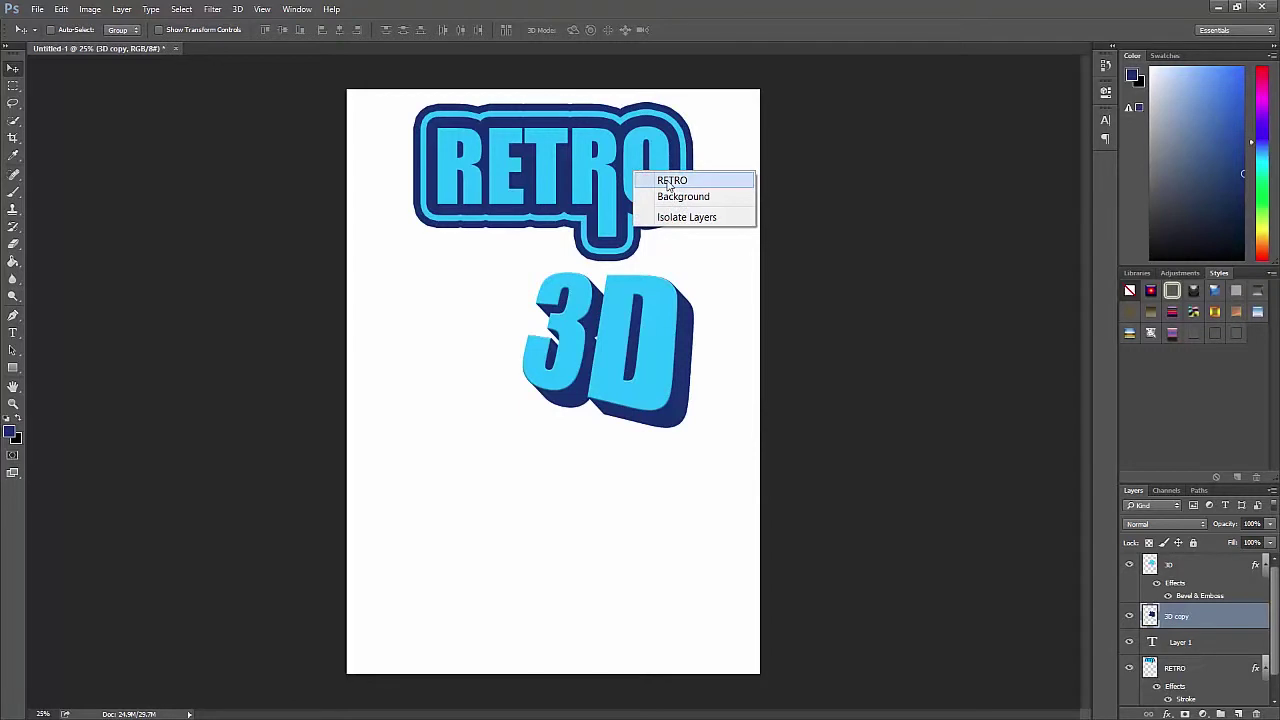
{"action": "left_click", "coordinate": [670, 181]}
{"action": "left_click_drag", "start_coordinate": [668, 185], "coordinate": [705, 193]}
Step: Shift the dark extrusion down-left behind the 3D text and nudge RETRO slightly left
{"action": "right_click", "coordinate": [703, 322]}
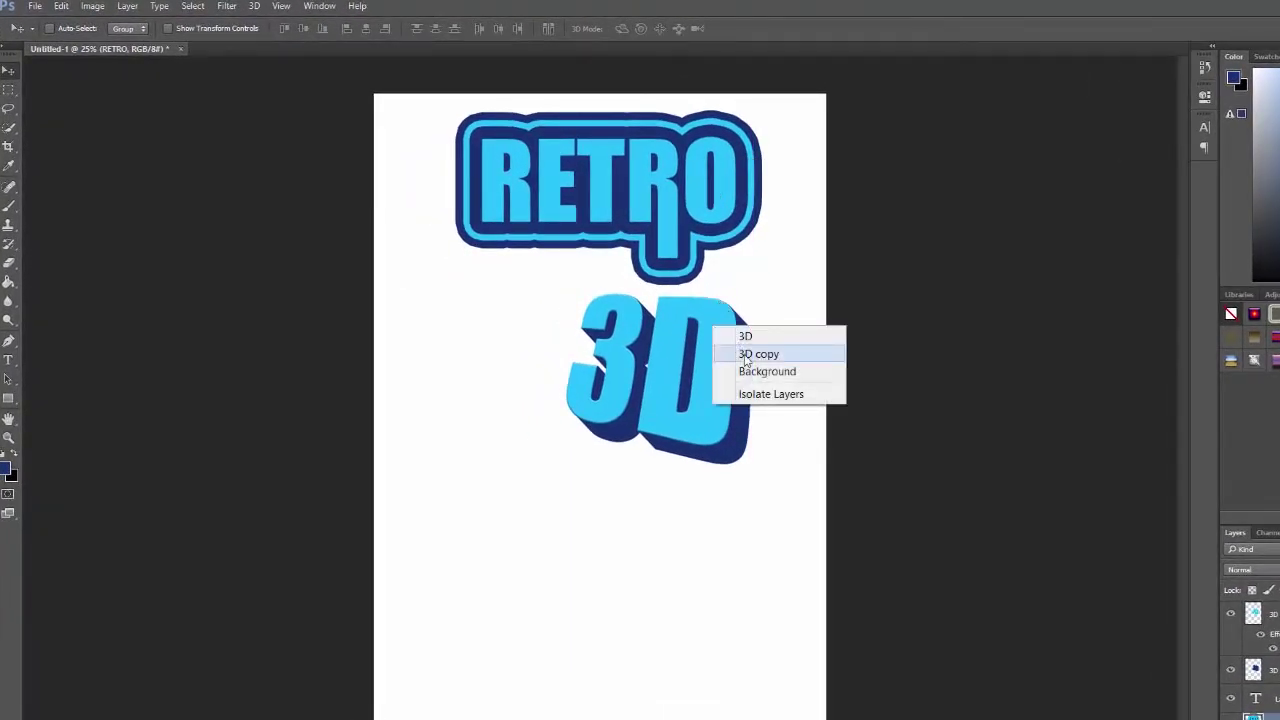
{"action": "left_click", "coordinate": [745, 355]}
{"action": "left_click_drag", "start_coordinate": [726, 360], "coordinate": [694, 366]}
{"action": "left_click", "coordinate": [703, 215]}
{"action": "mouse_move", "coordinate": [703, 217]}
{"action": "left_mouse_down"}
{"action": "mouse_move", "coordinate": [639, 215]}
{"action": "mouse_move", "coordinate": [686, 212]}
{"action": "left_mouse_up"}
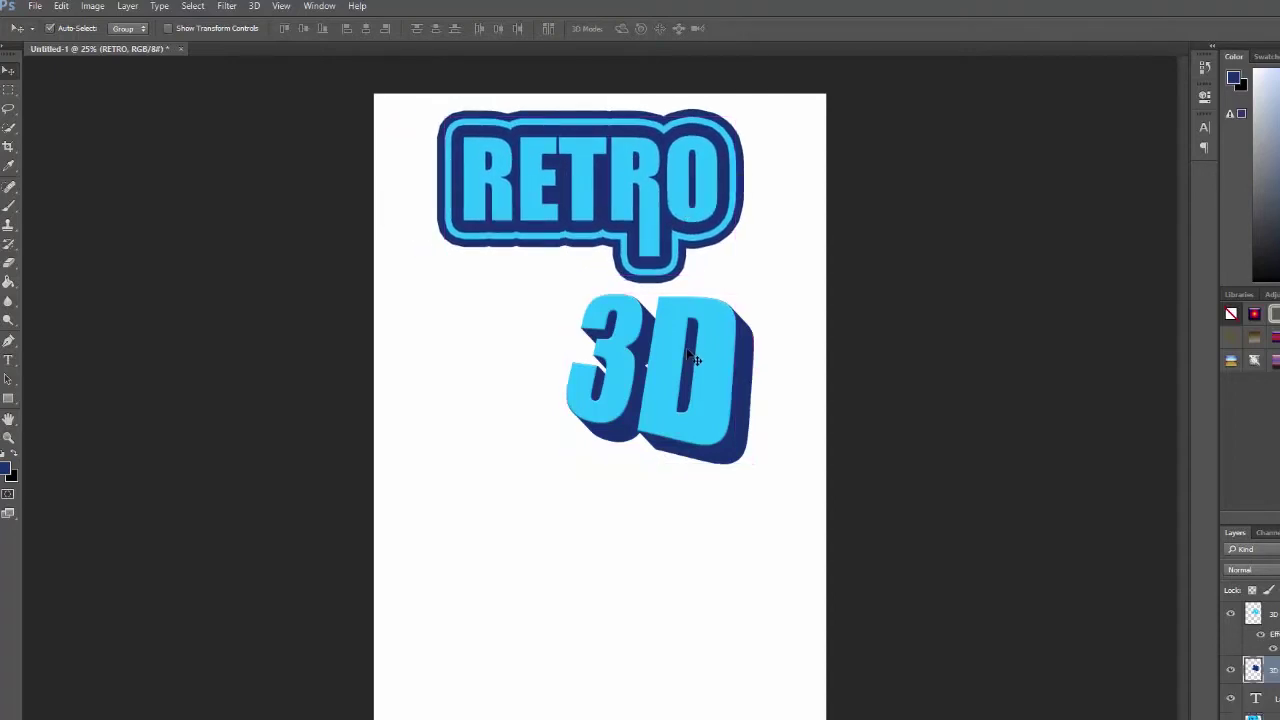
{"action": "left_click", "coordinate": [690, 355], "text": "ctrl"}
{"action": "left_click_drag", "start_coordinate": [684, 353], "coordinate": [633, 378]}
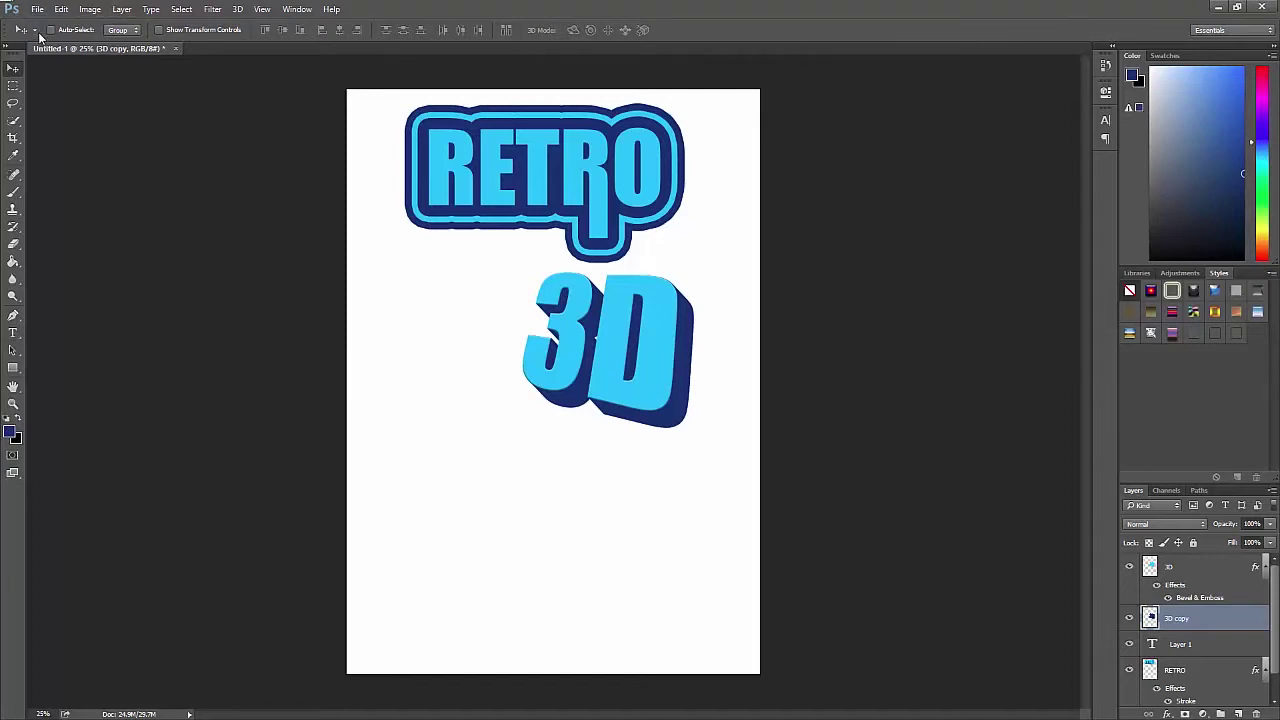
Step: Type the word 'white' on a new text line below the 3D lettering and select it
{"action": "left_click", "coordinate": [13, 332]}
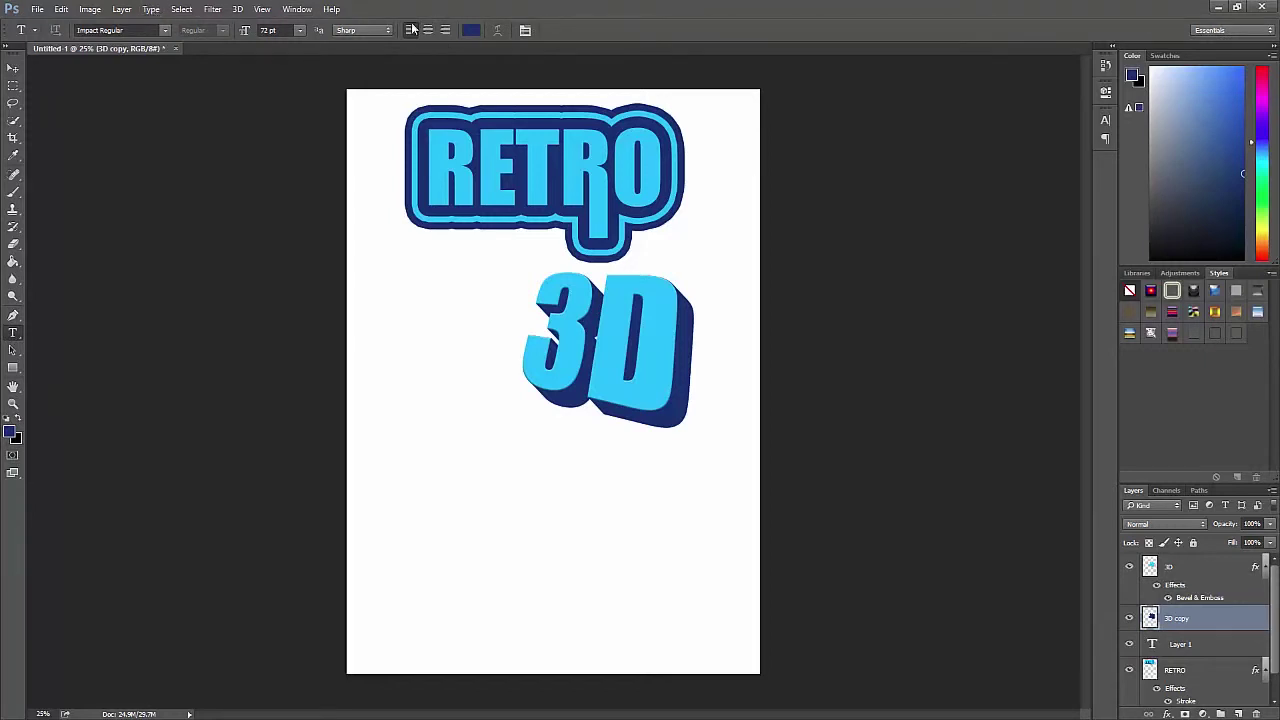
{"action": "left_click", "coordinate": [430, 531]}
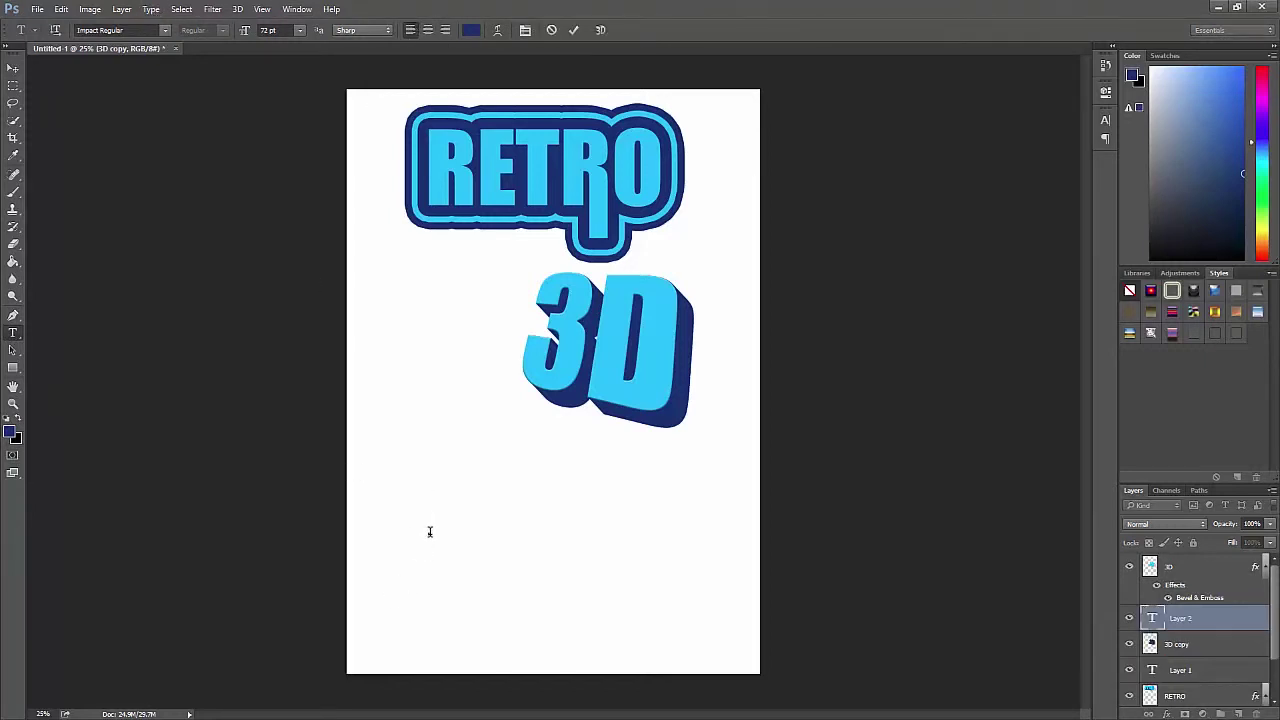
{"action": "type", "text": "white"}
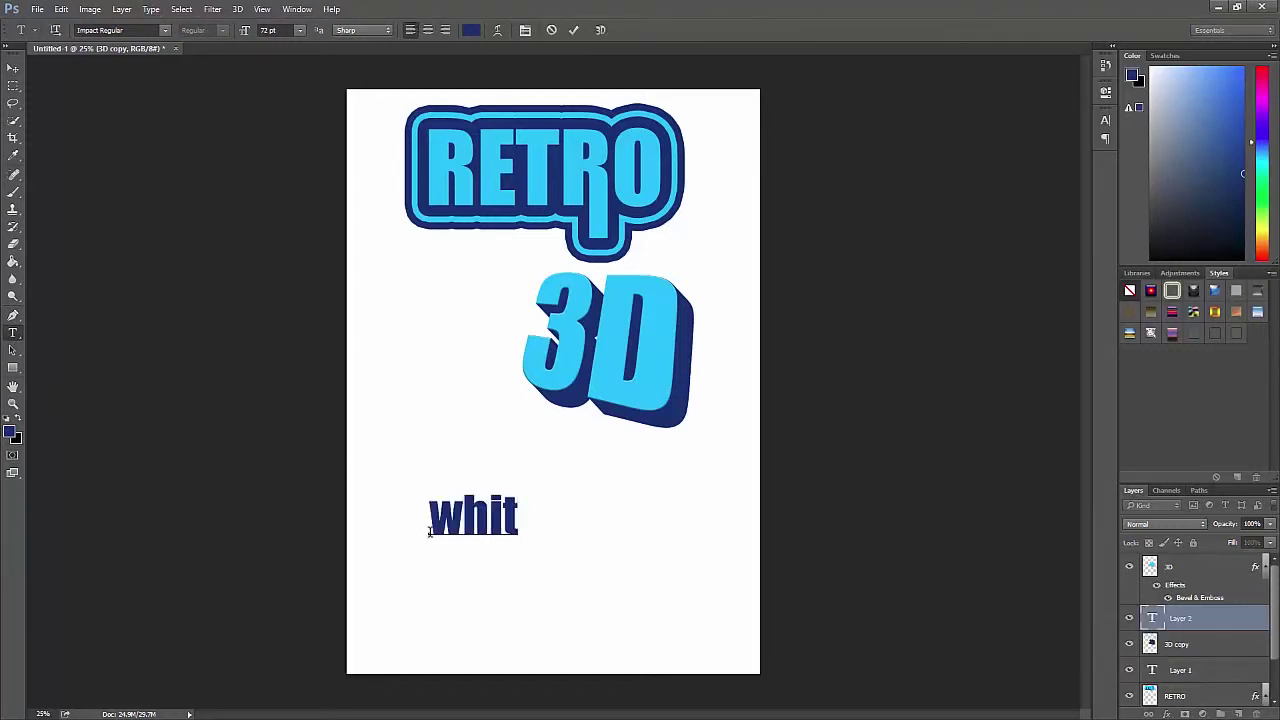
{"action": "left_click_drag", "start_coordinate": [544, 520], "coordinate": [361, 501]}
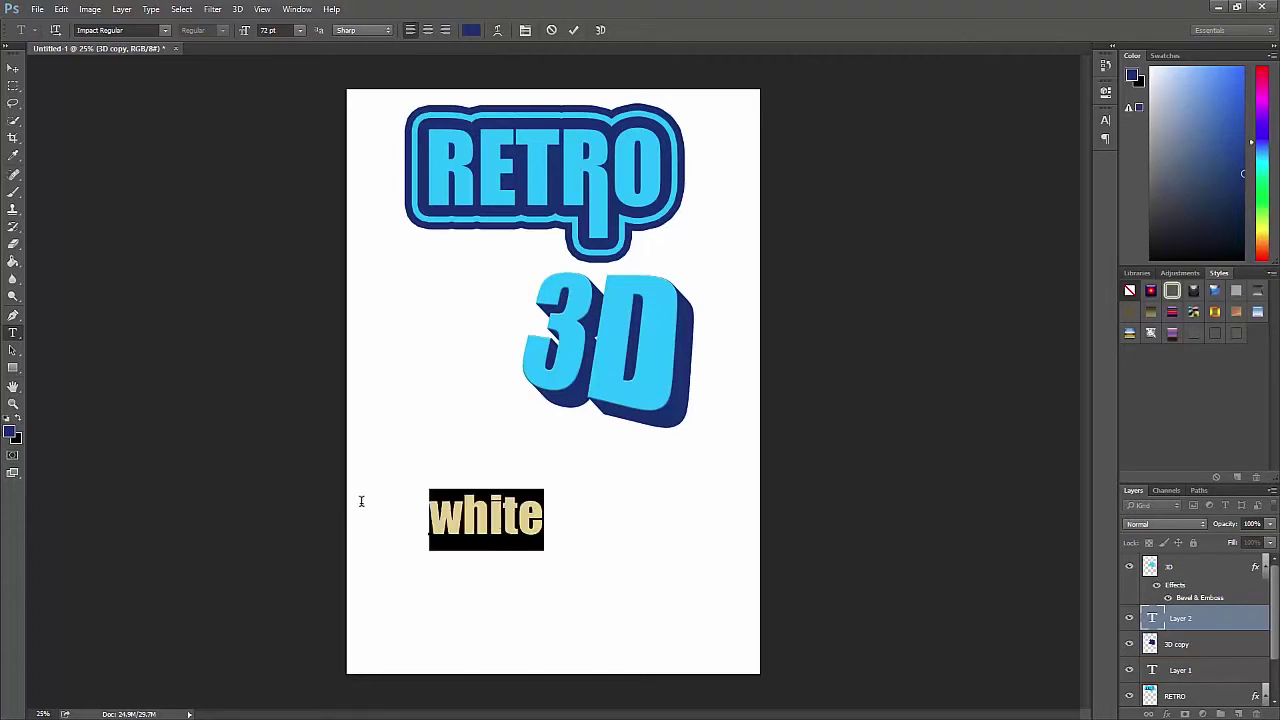
Step: Step through the font list, previewing fonts such as Iskoola Pota Bold on 'white'
{"action": "left_click", "coordinate": [153, 30]}
{"action": "left_click", "coordinate": [165, 30]}
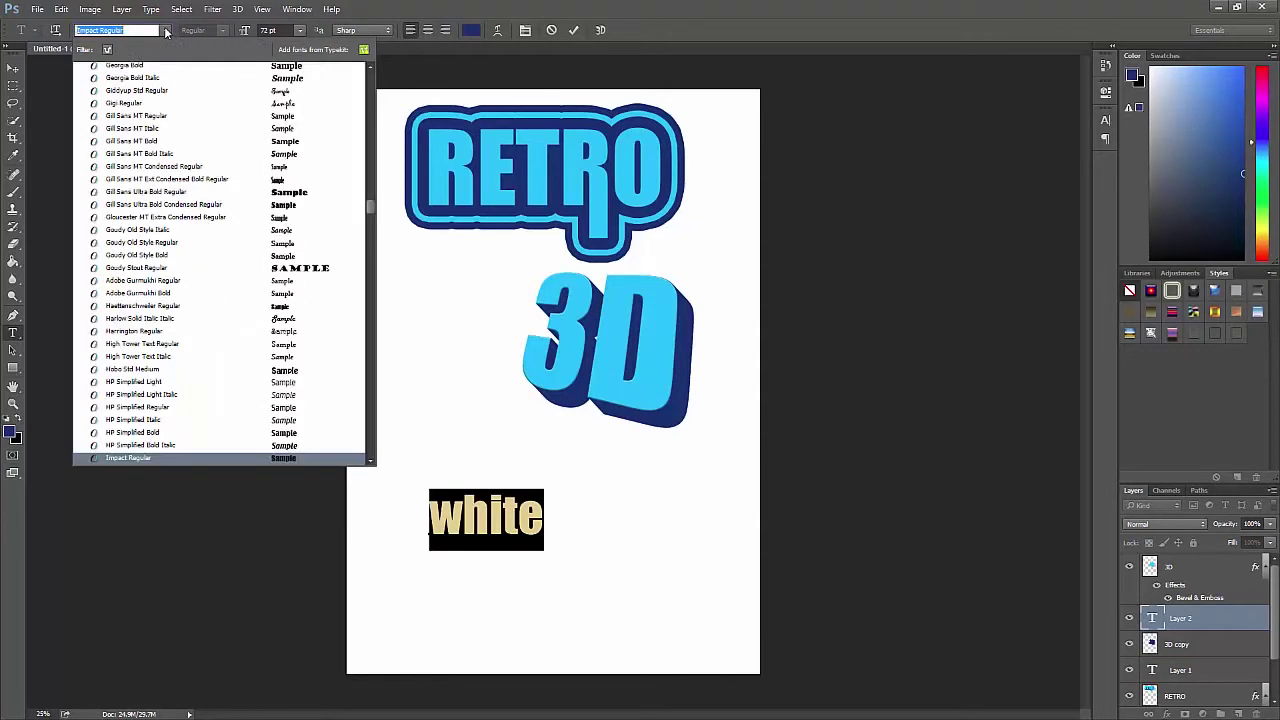
{"action": "left_click", "coordinate": [165, 30]}
{"action": "left_click", "coordinate": [136, 29]}
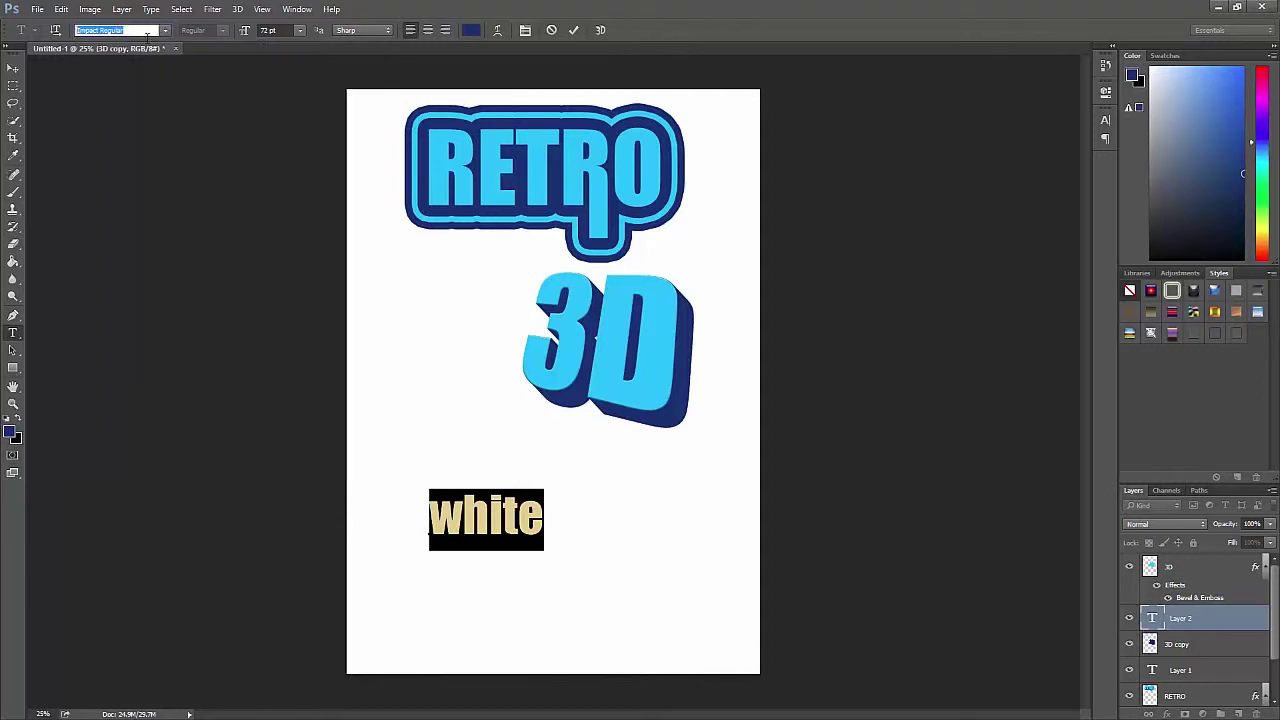
{"action": "left_click_drag", "start_coordinate": [541, 512], "coordinate": [364, 515]}
{"action": "left_click", "coordinate": [124, 31]}
{"action": "key", "text": "Down"}
{"action": "key", "text": "Down"}
{"action": "key", "text": "Down"}
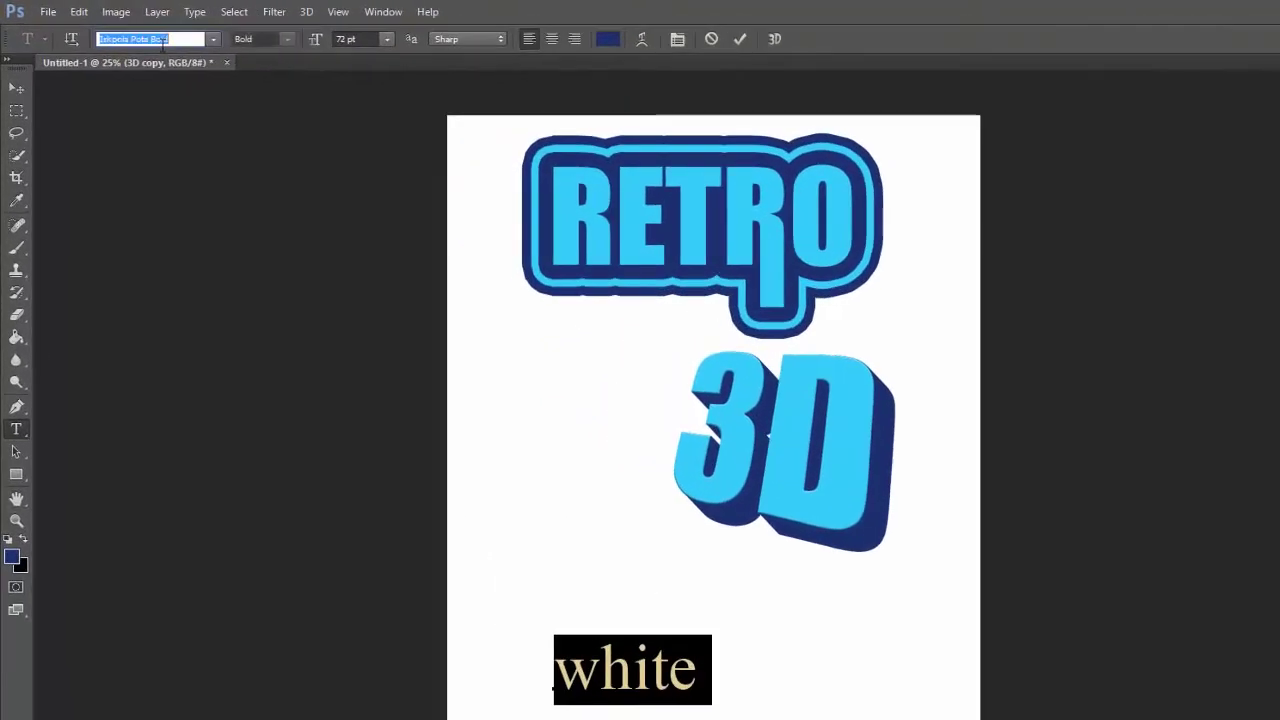
{"action": "key", "text": "Down"}
{"action": "key", "text": "Down"}
{"action": "key", "text": "Down"}
{"action": "key", "text": "Down"}
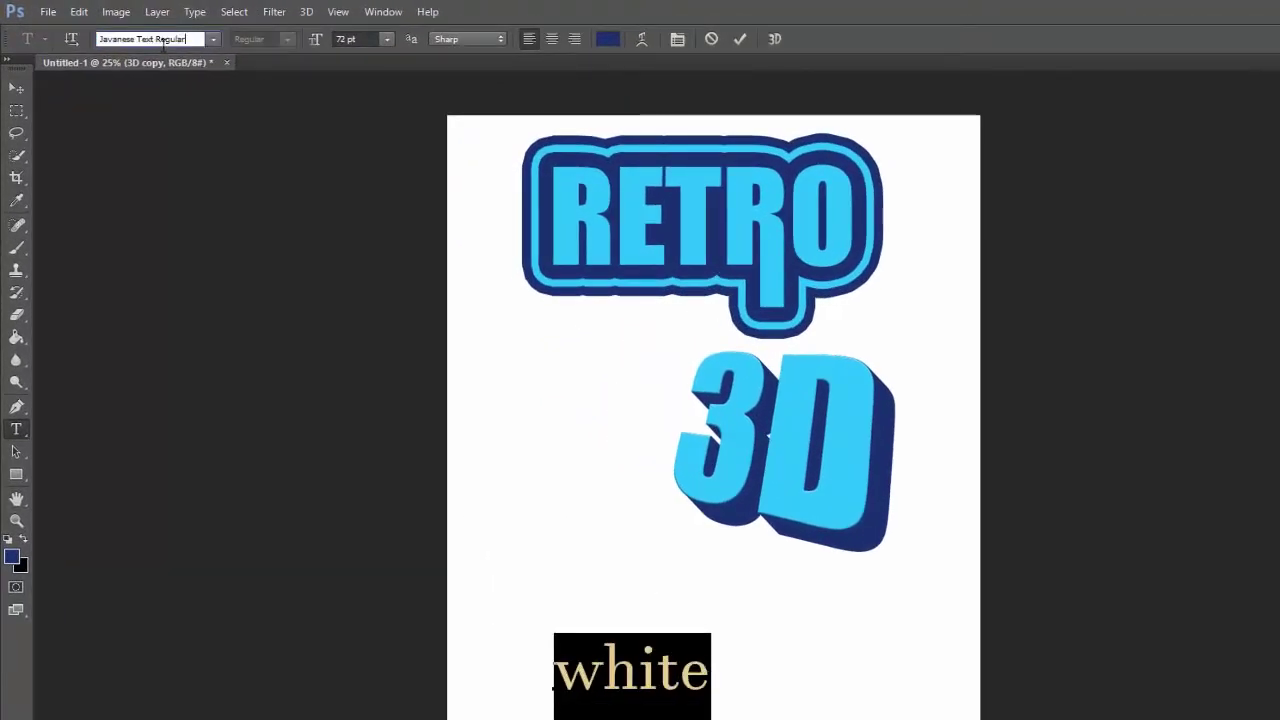
{"action": "key", "text": "Down"}
{"action": "key", "text": "Down"}
{"action": "key", "text": "Down"}
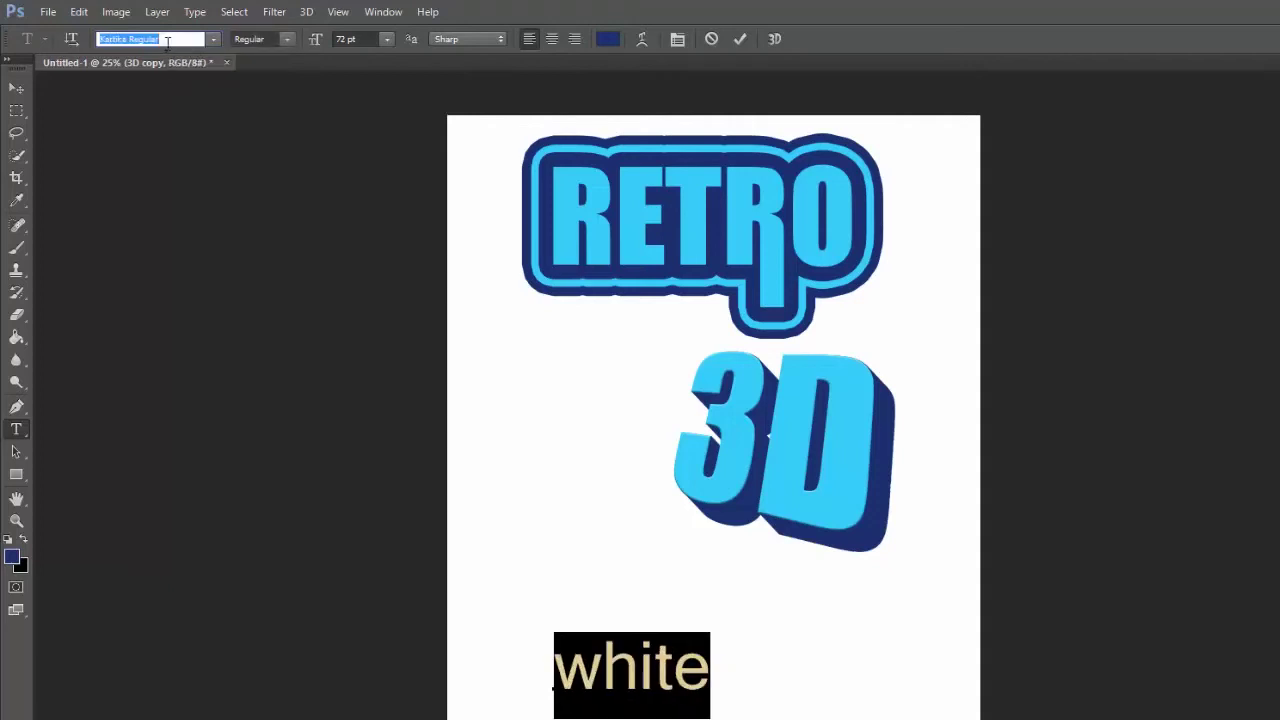
Step: Scale the word 'white' up to about 171% and nudge it slightly down
{"action": "left_click", "coordinate": [352, 39]}
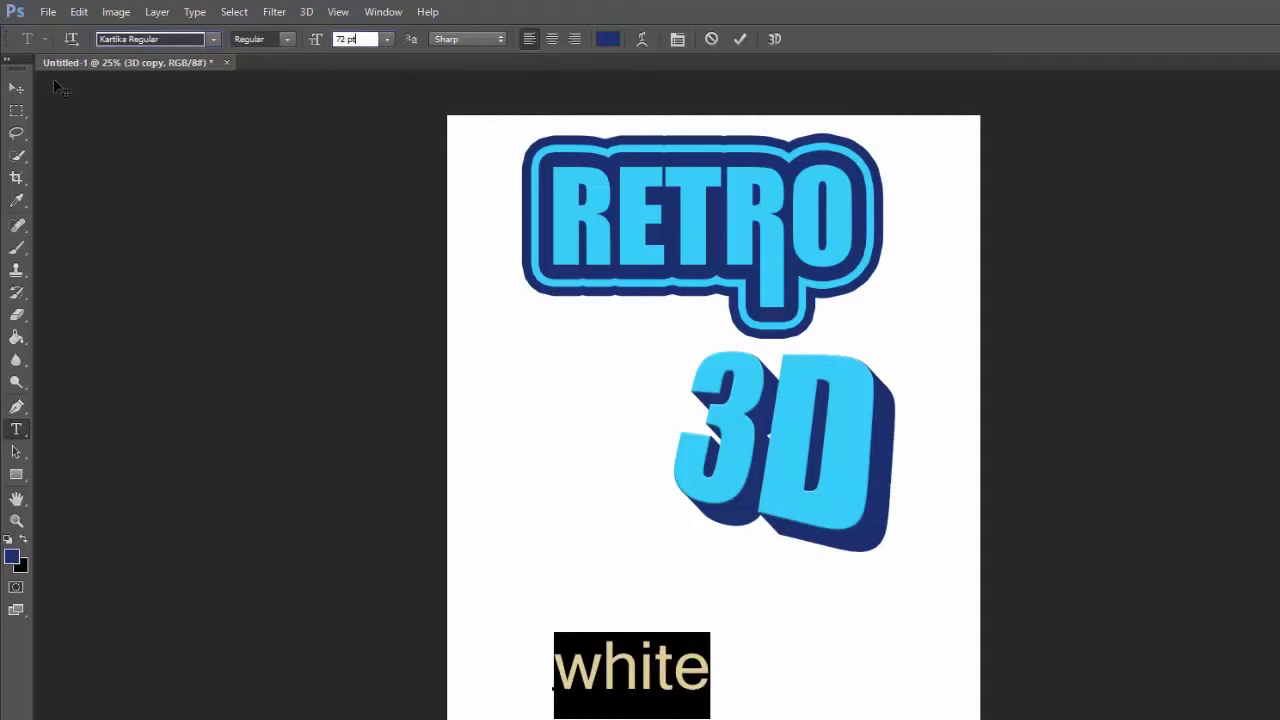
{"action": "left_click", "coordinate": [16, 88]}
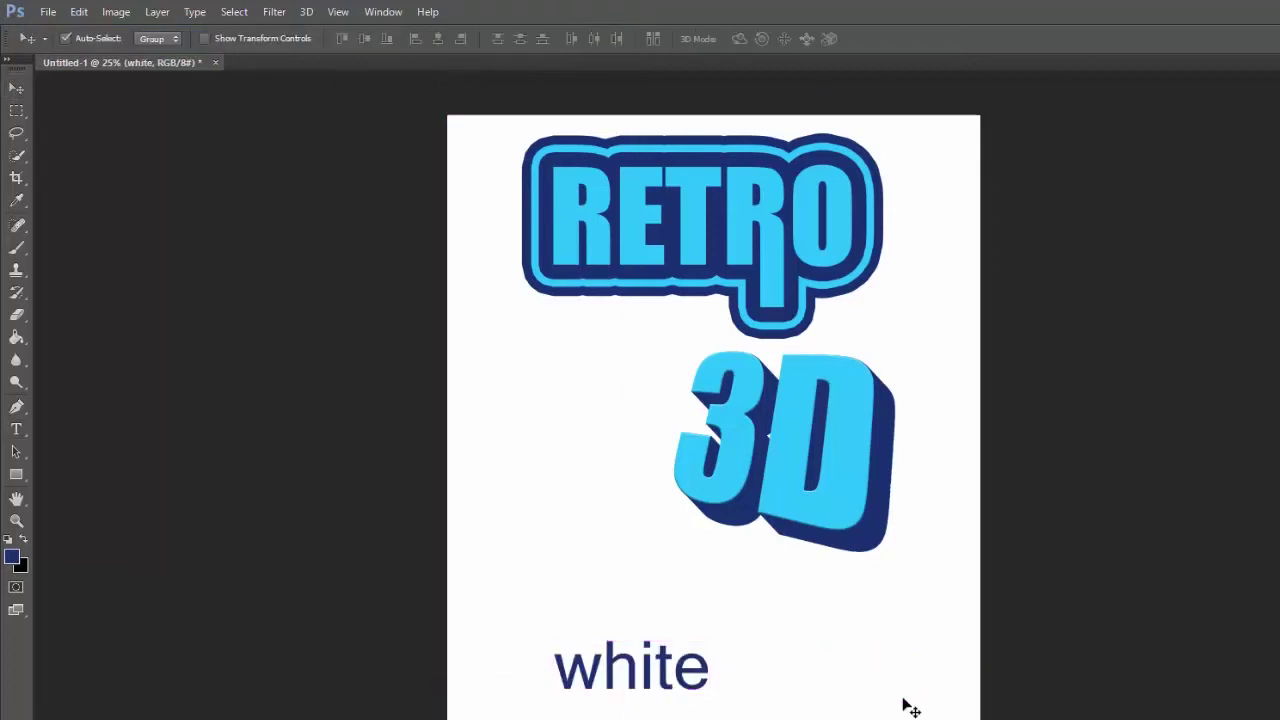
{"action": "key", "text": "ctrl+t"}
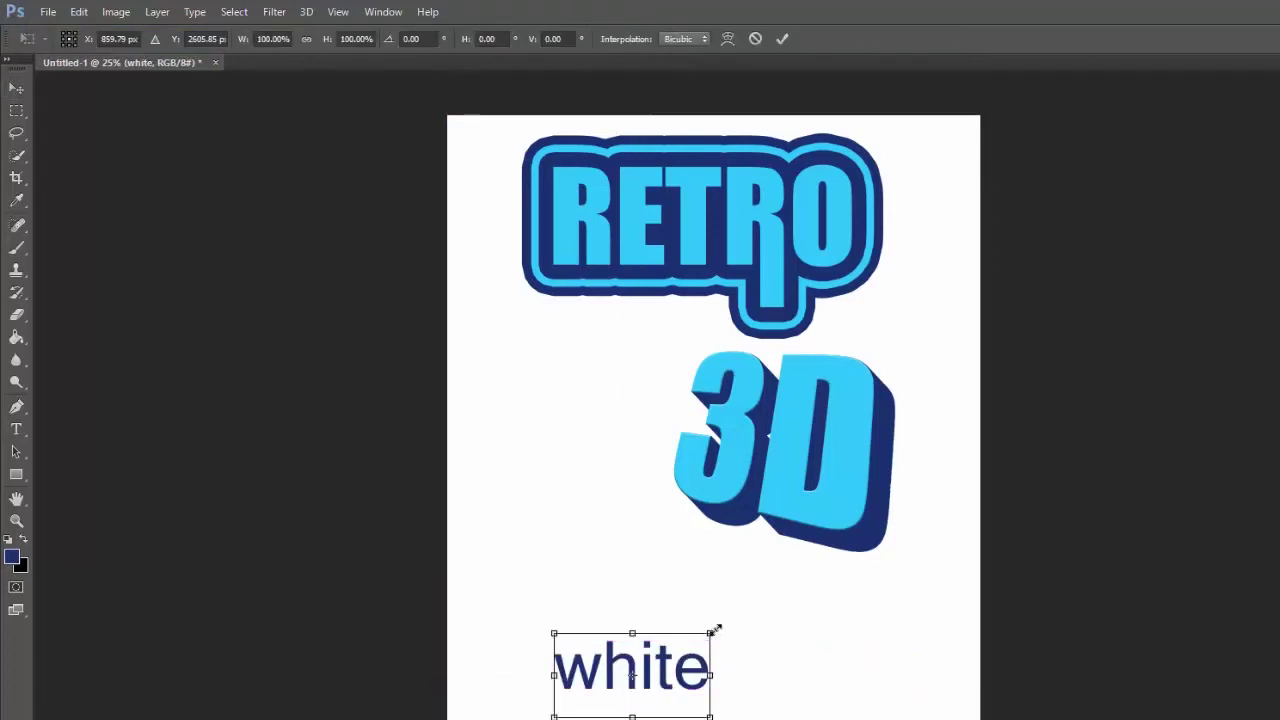
{"action": "left_click_drag", "start_coordinate": [719, 626], "coordinate": [821, 573]}
{"action": "left_click_drag", "start_coordinate": [765, 645], "coordinate": [770, 656]}
{"action": "key", "text": "Return"}
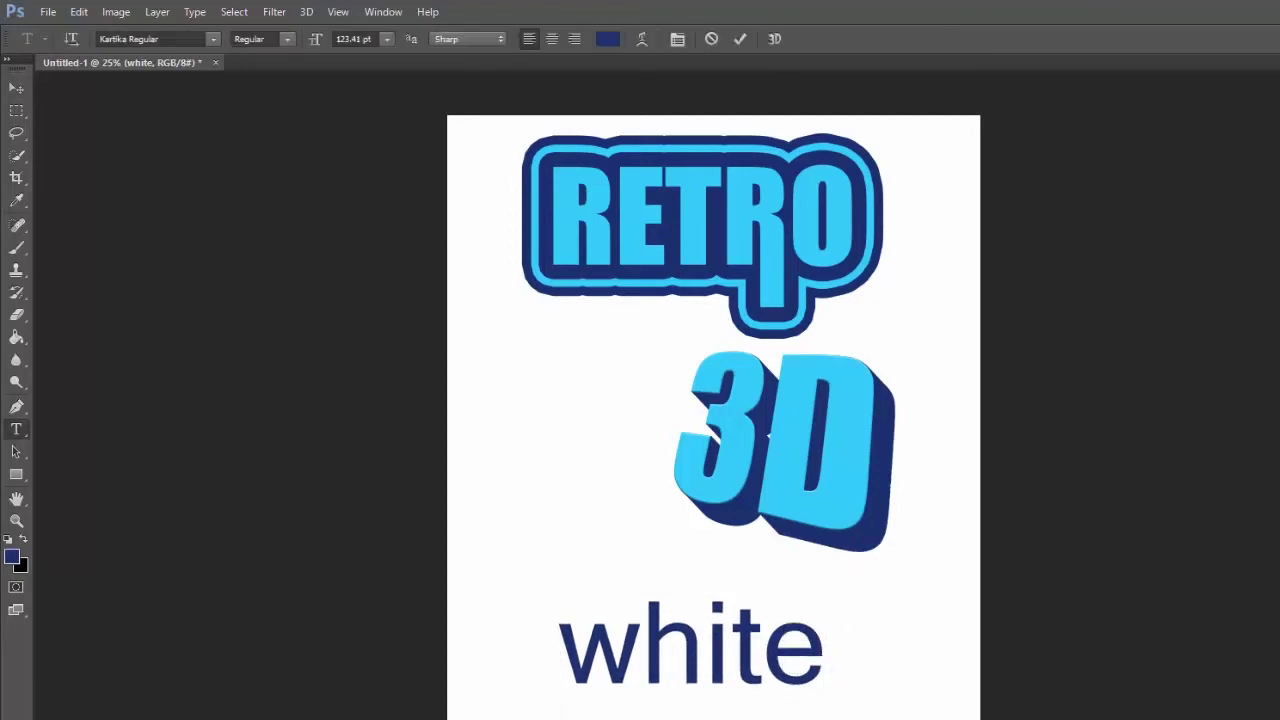
Step: Set 'white' to the Kartika Bold font style and reposition it slightly
{"action": "double_click", "coordinate": [718, 640]}
{"action": "left_click", "coordinate": [287, 39]}
{"action": "left_click", "coordinate": [280, 70]}
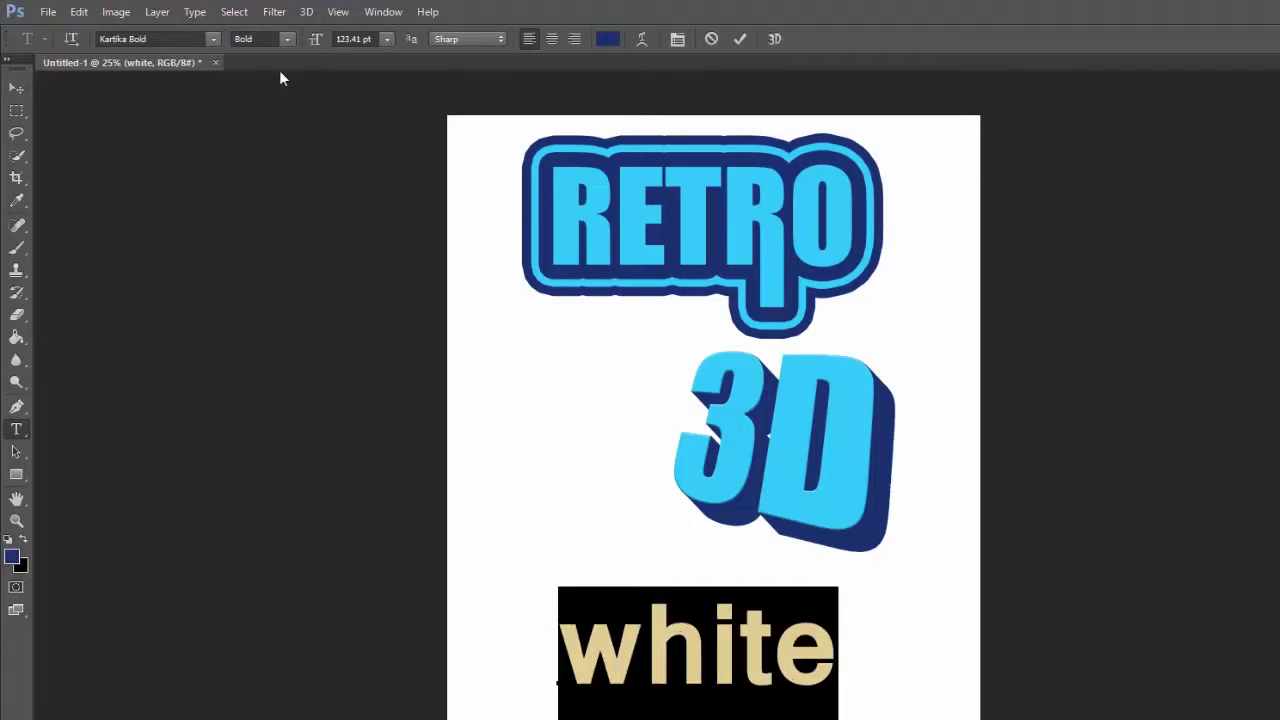
{"action": "left_click", "coordinate": [16, 88]}
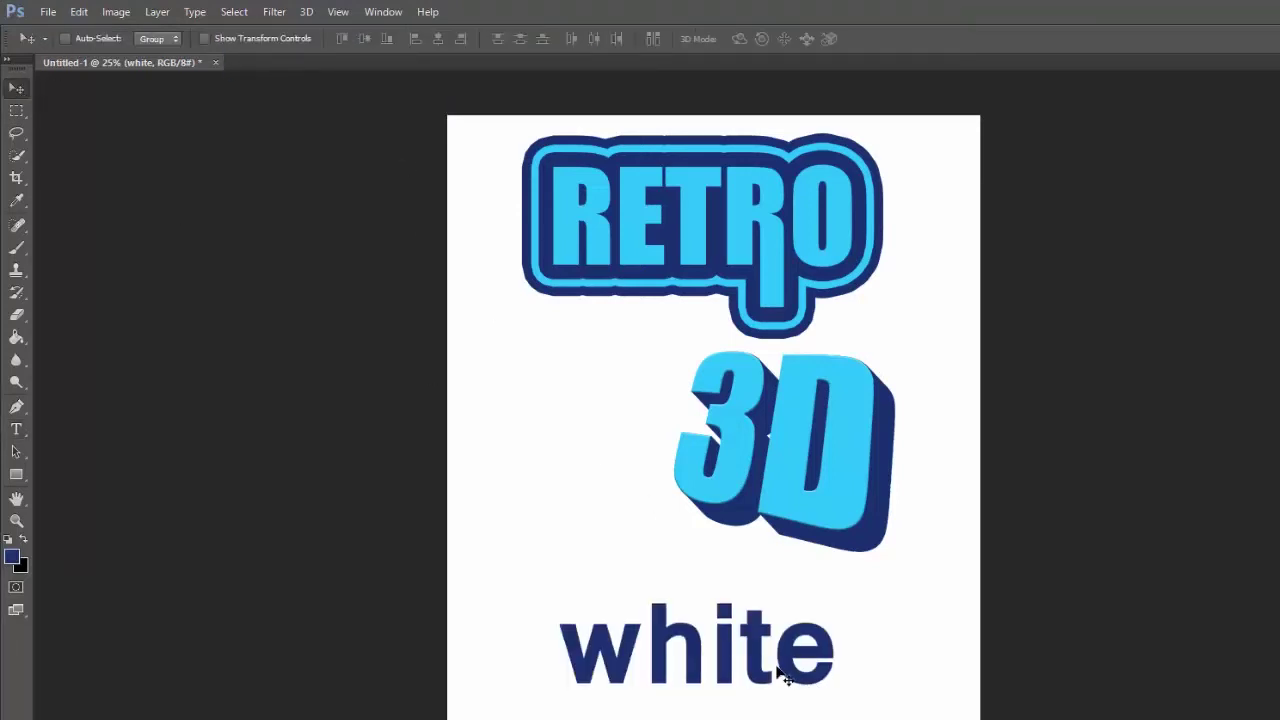
{"action": "mouse_move", "coordinate": [755, 662]}
{"action": "left_mouse_down"}
{"action": "mouse_move", "coordinate": [744, 655]}
{"action": "mouse_move", "coordinate": [747, 669]}
{"action": "left_mouse_up"}
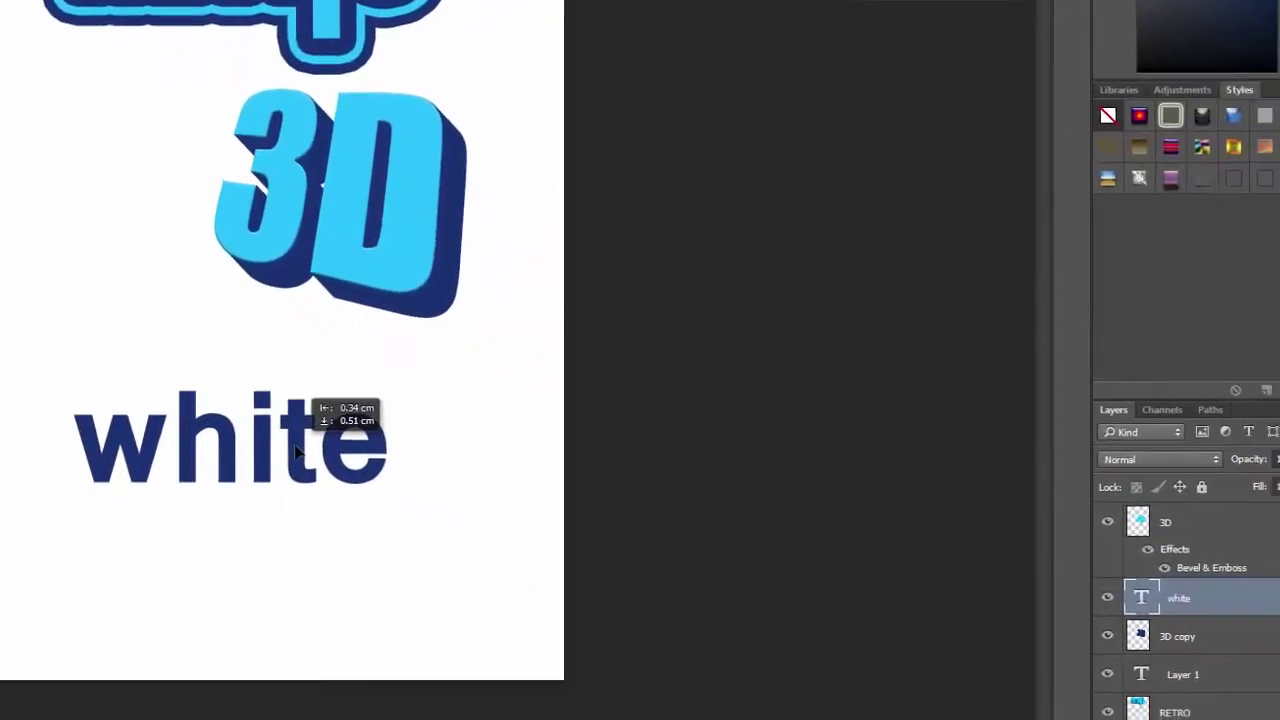
{"action": "left_click_drag", "start_coordinate": [297, 452], "coordinate": [299, 455]}
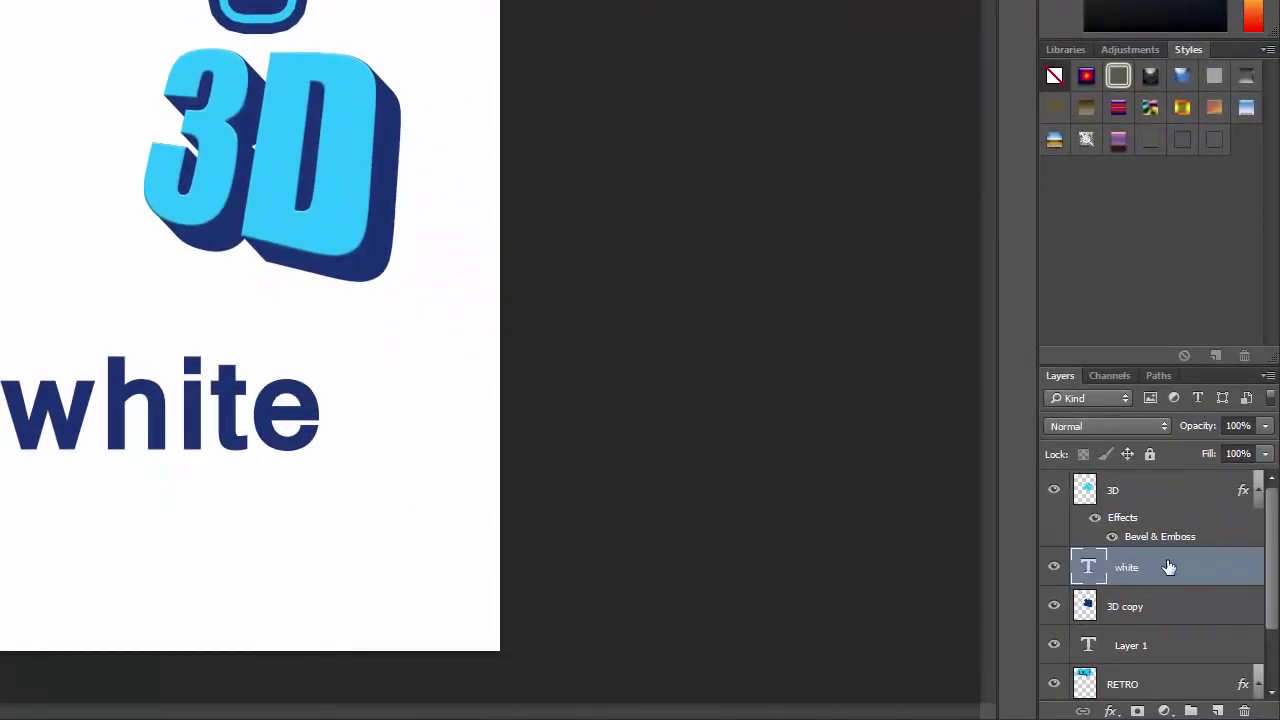
Step: Select all of the 'white' text and set its colour to ffffff
{"action": "double_click", "coordinate": [1089, 563]}
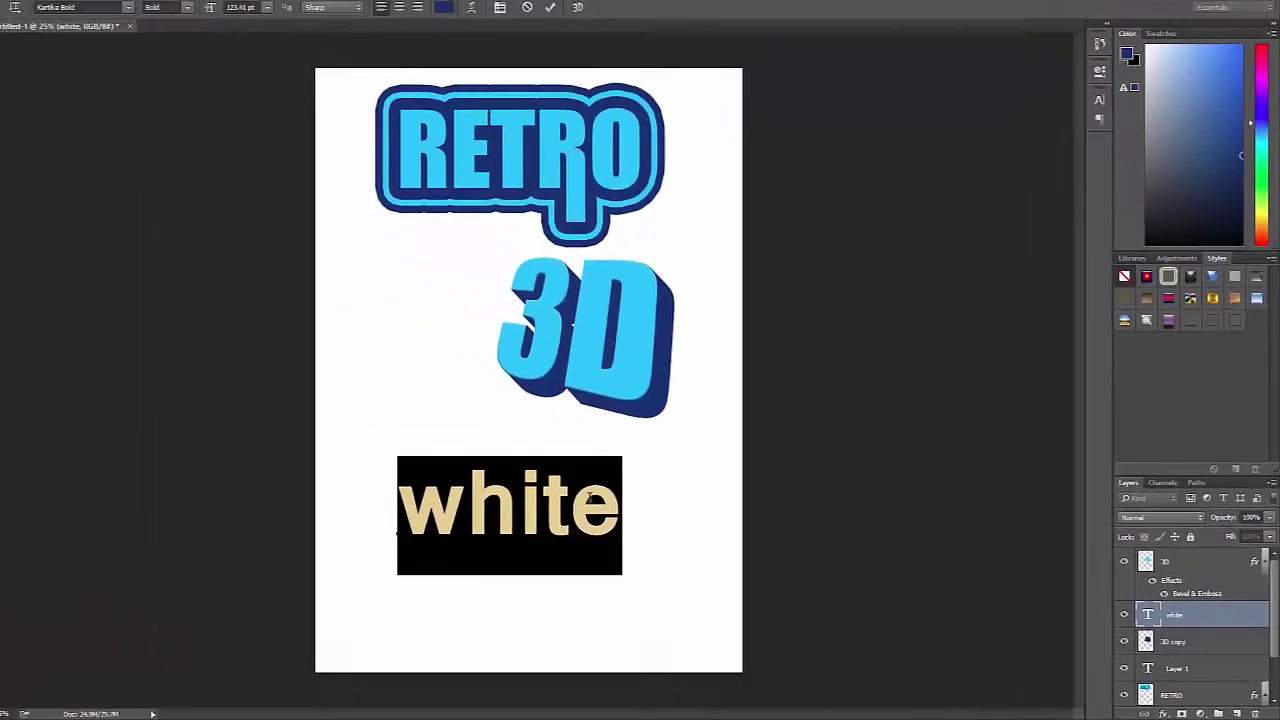
{"action": "left_click", "coordinate": [332, 396]}
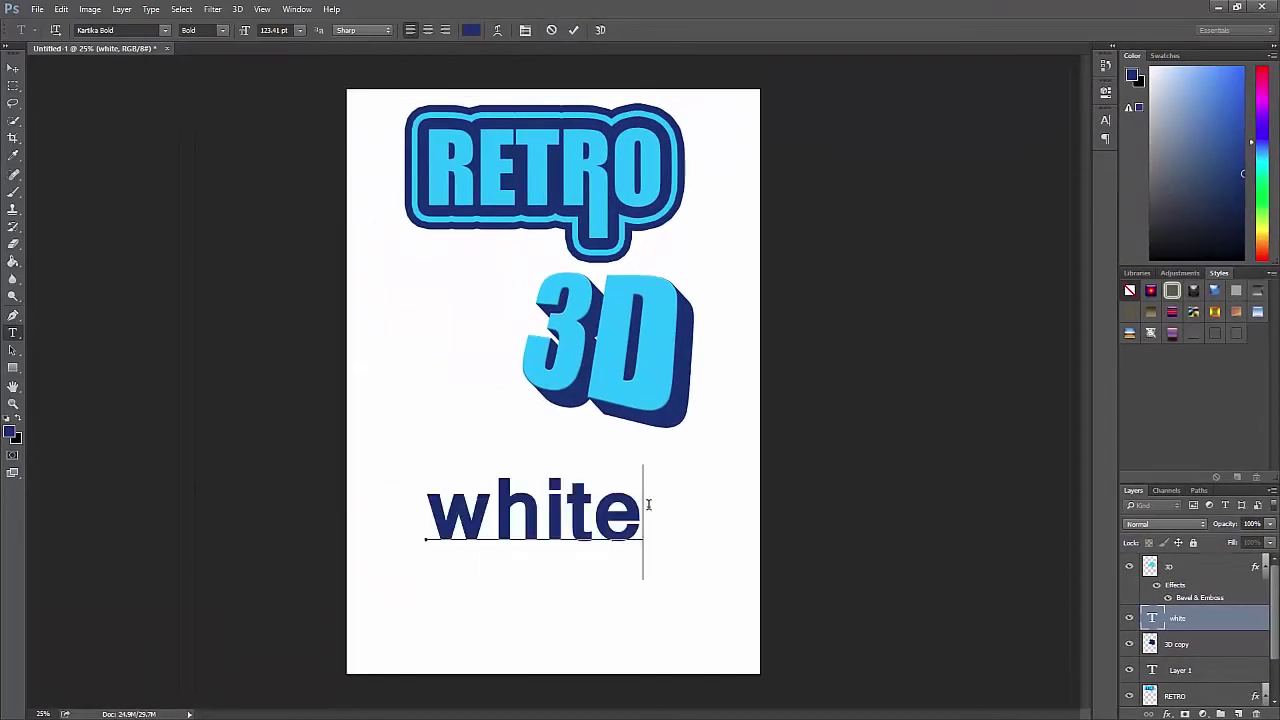
{"action": "left_click_drag", "start_coordinate": [645, 504], "coordinate": [293, 488]}
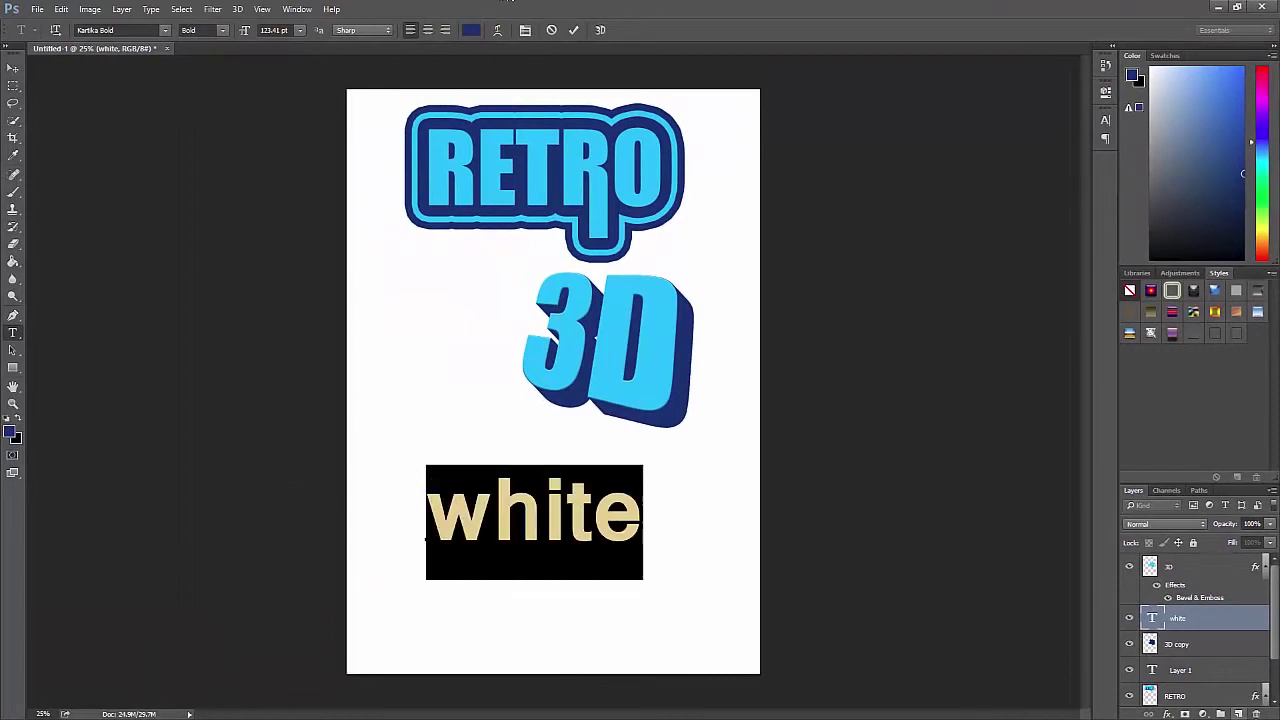
{"action": "left_click", "coordinate": [1155, 620]}
{"action": "double_click", "coordinate": [1155, 620]}
{"action": "left_click", "coordinate": [471, 29]}
{"action": "type", "text": "ffffff"}
{"action": "left_click", "coordinate": [731, 332]}
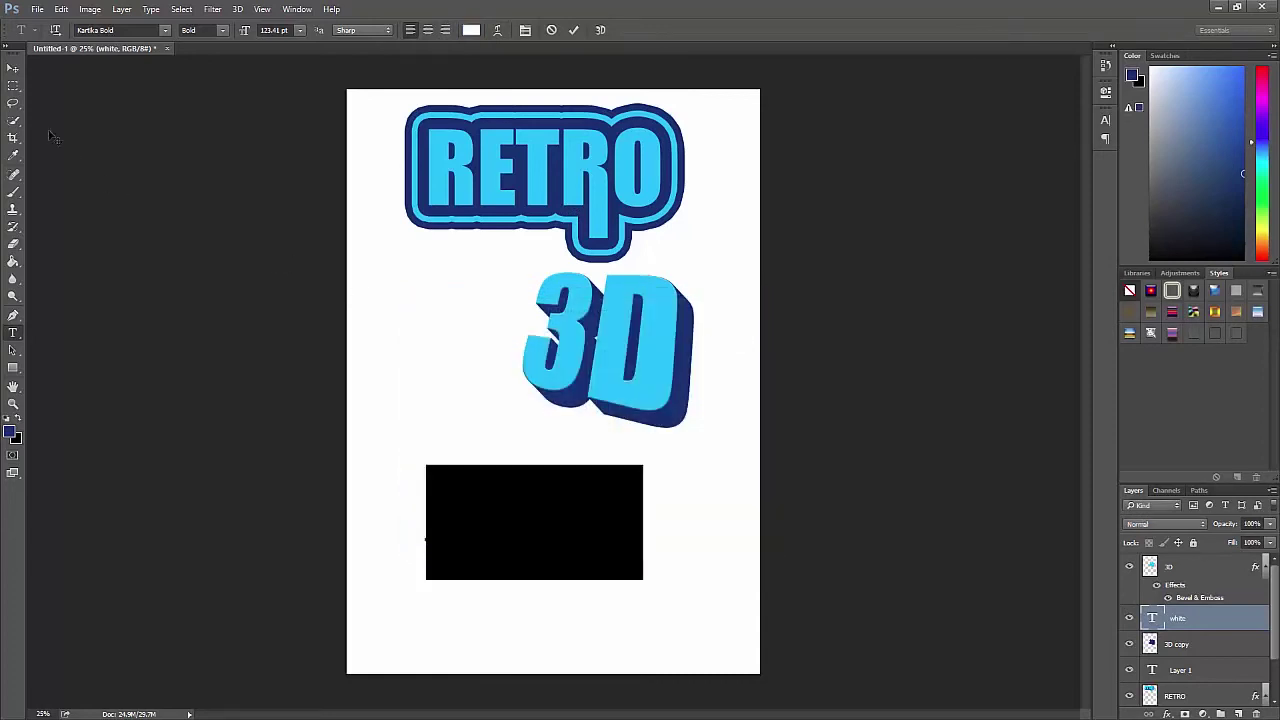
{"action": "left_click", "coordinate": [13, 67]}
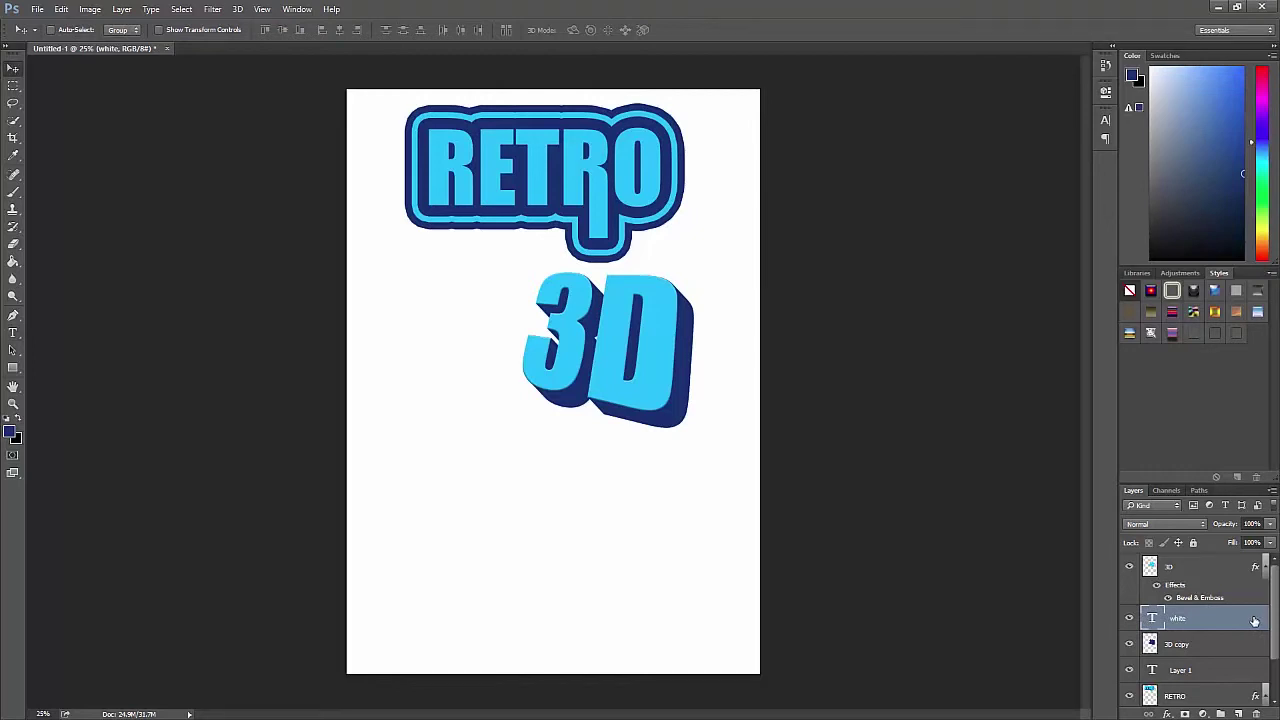
Step: Enable Bevel & Emboss on 'white' with raised direction, 378% depth and 7 px size
{"action": "double_click", "coordinate": [1254, 621]}
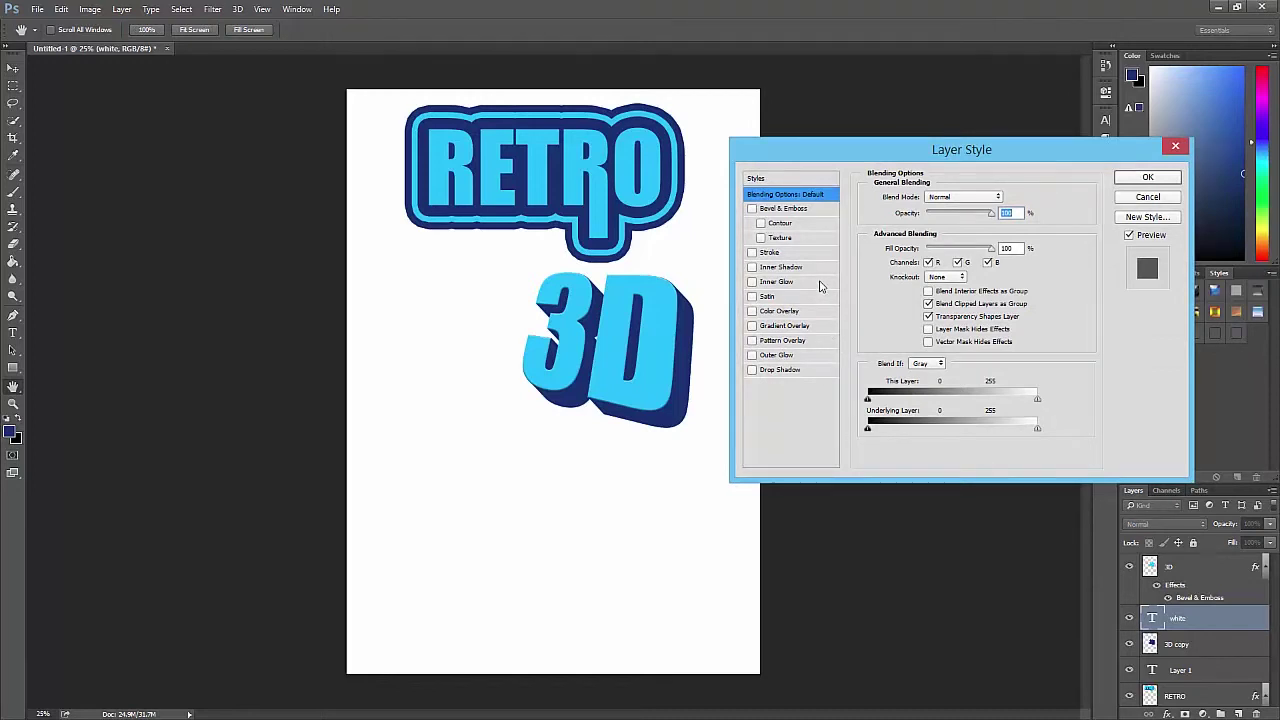
{"action": "left_click", "coordinate": [752, 209]}
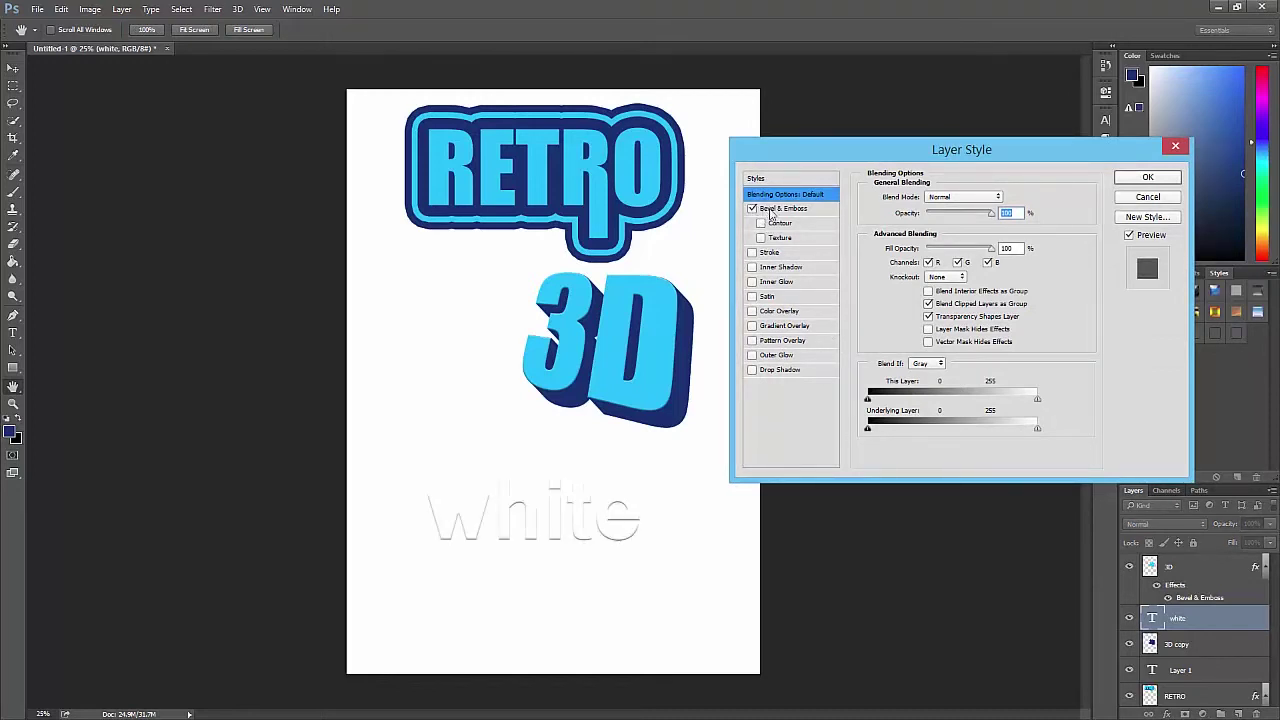
{"action": "left_click", "coordinate": [783, 210]}
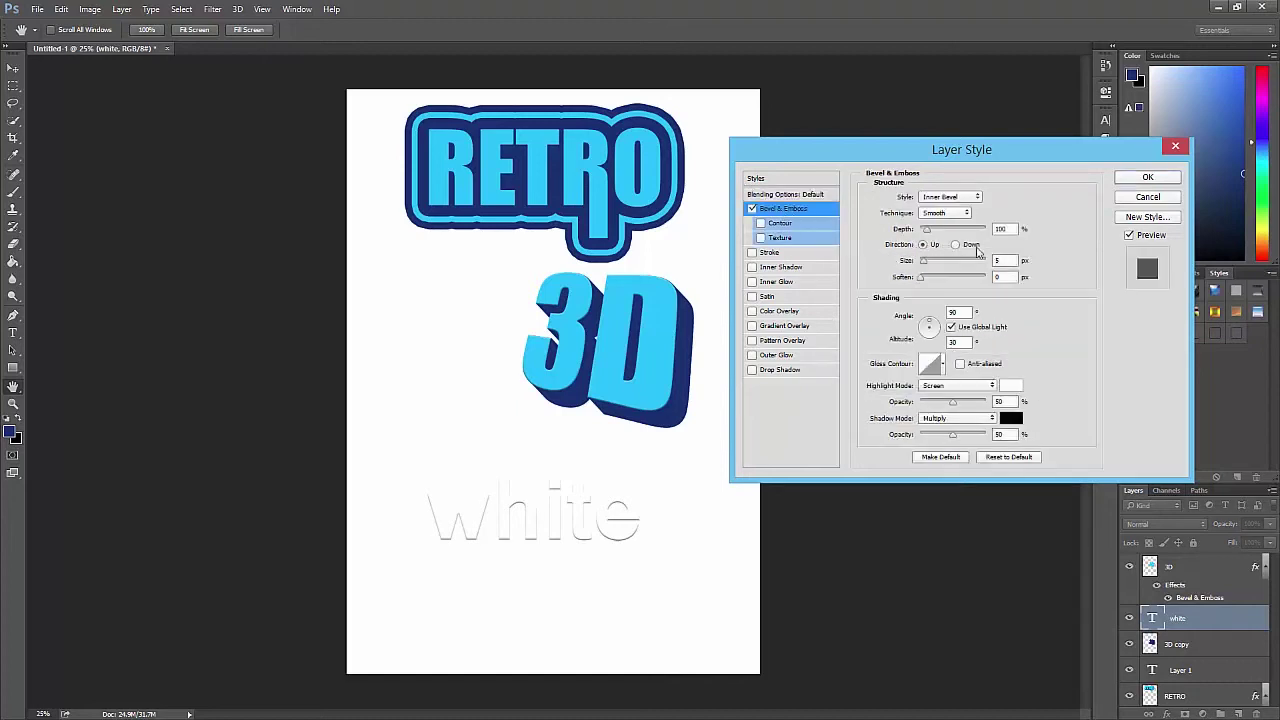
{"action": "left_click_drag", "start_coordinate": [928, 230], "coordinate": [925, 265]}
{"action": "left_click", "coordinate": [927, 279]}
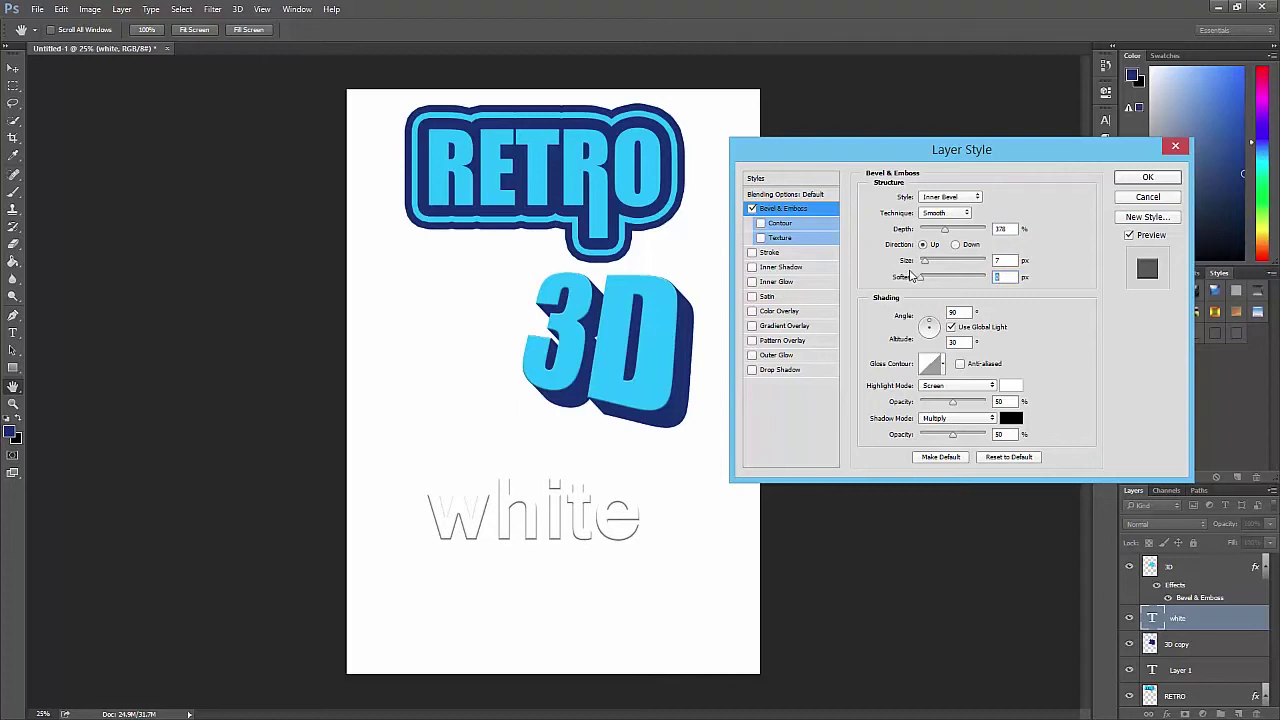
{"action": "left_click", "coordinate": [956, 245]}
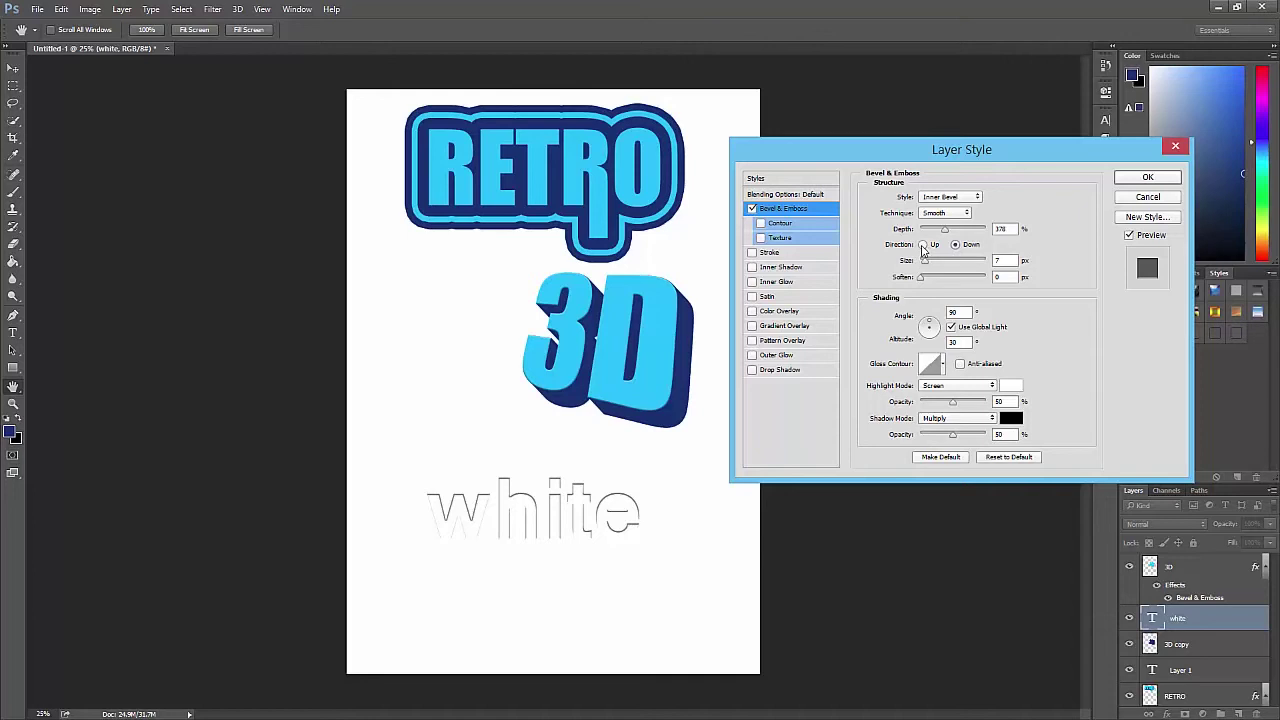
{"action": "left_click", "coordinate": [923, 246]}
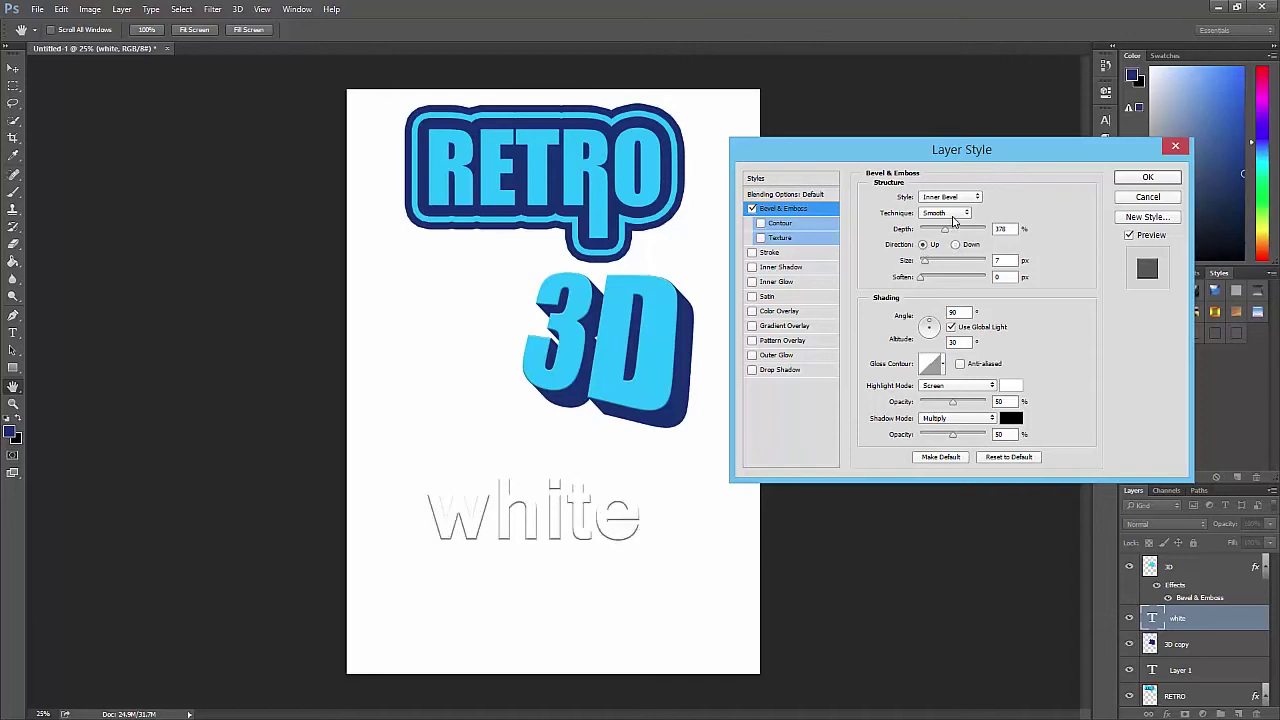
Step: Switch the bevel to Chisel Hard, angle 76°, altitude 69°, opacities 78% and 72%
{"action": "left_click", "coordinate": [963, 216]}
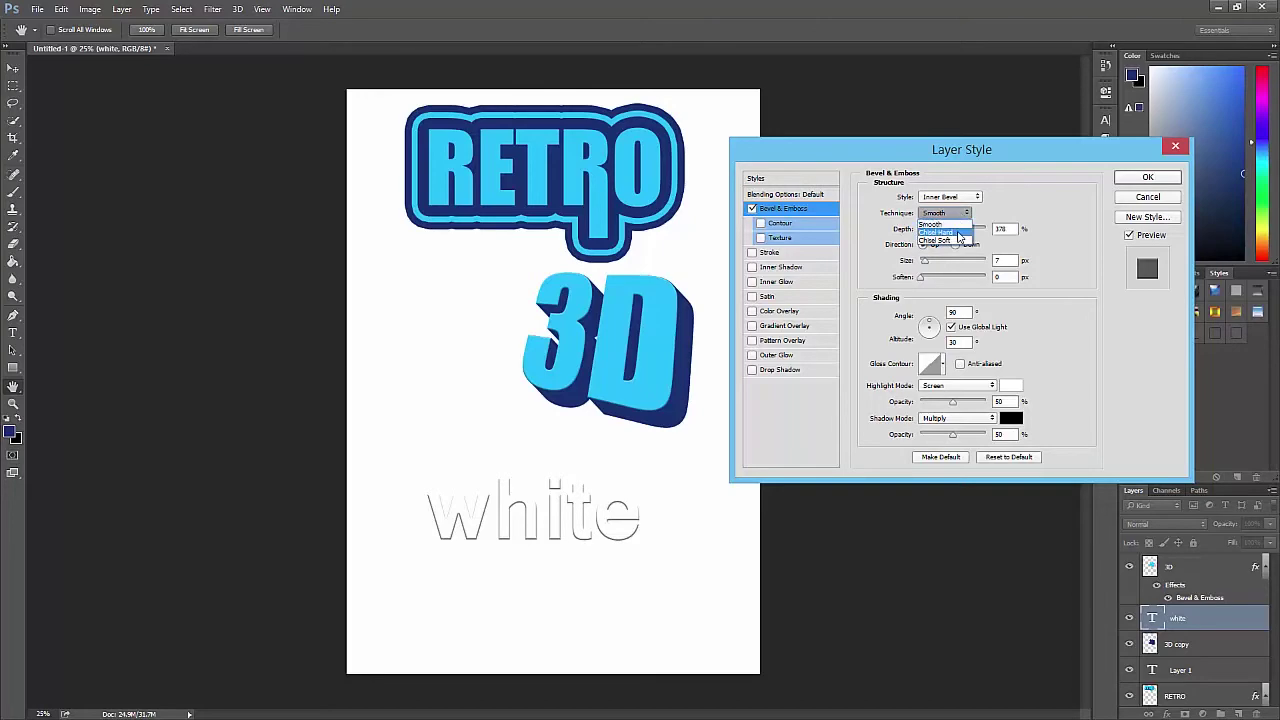
{"action": "left_click", "coordinate": [960, 230]}
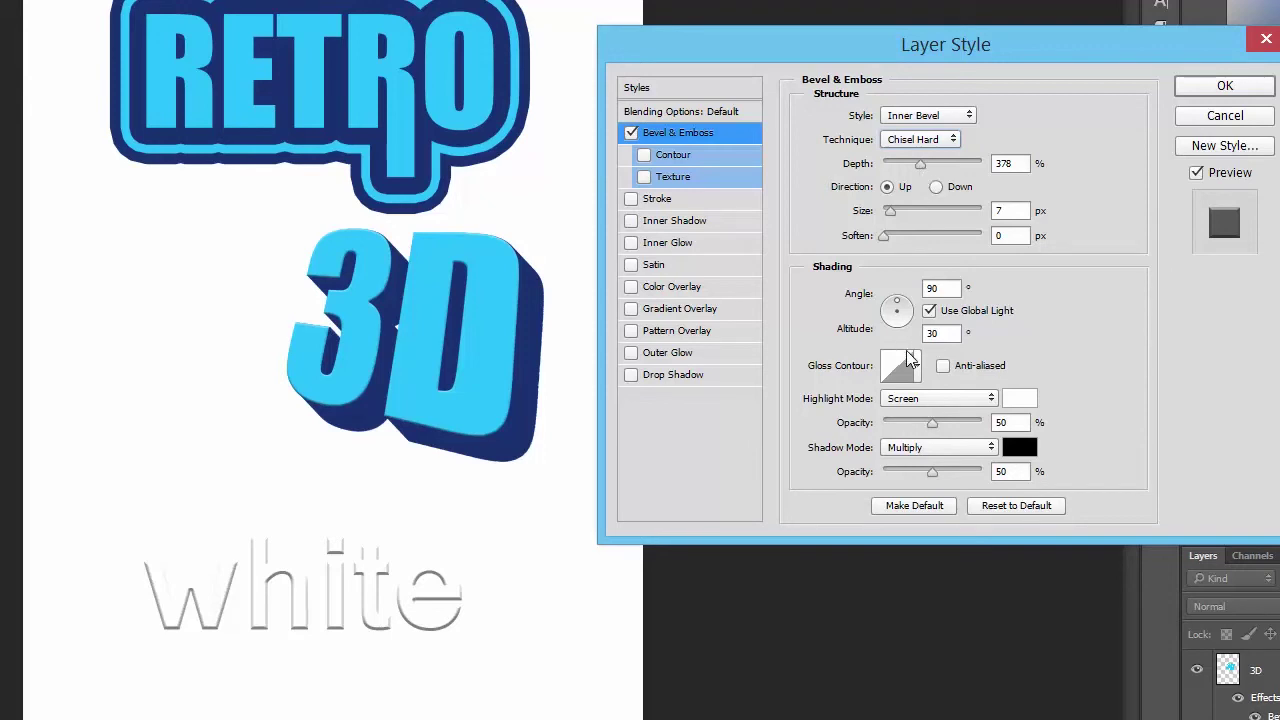
{"action": "left_click", "coordinate": [899, 311]}
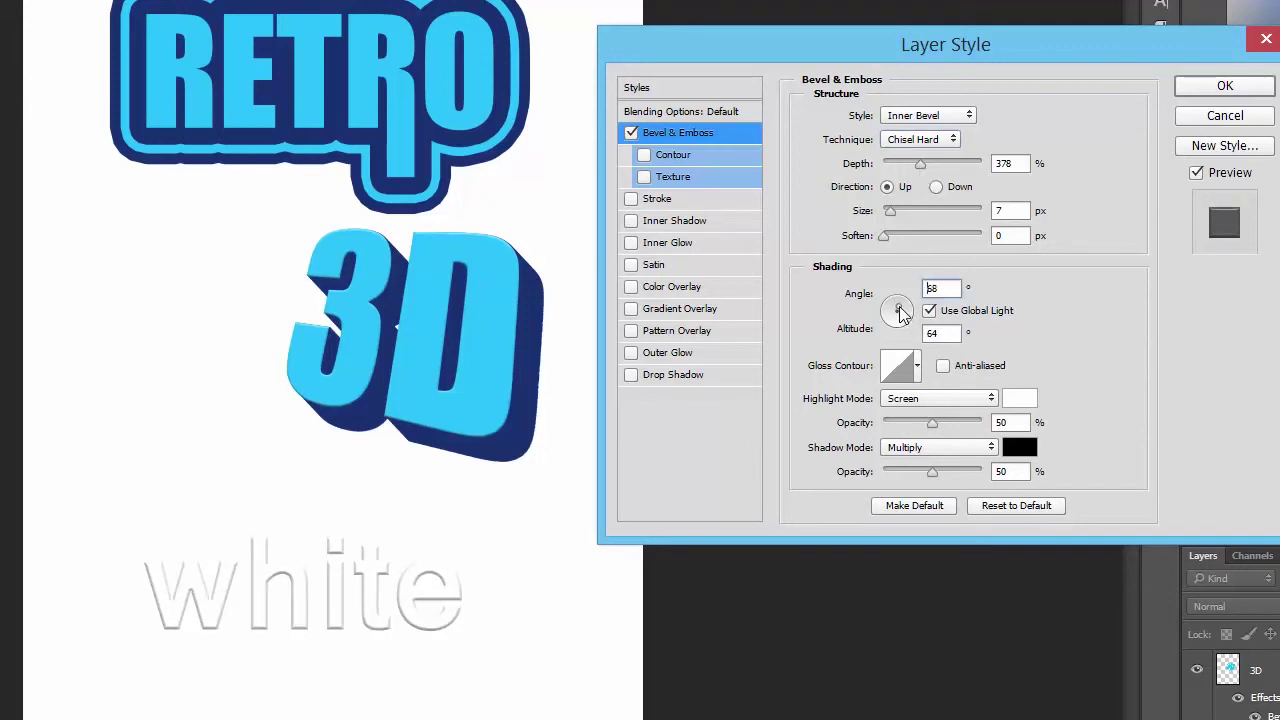
{"action": "left_click_drag", "start_coordinate": [900, 313], "coordinate": [901, 314]}
{"action": "left_click_drag", "start_coordinate": [927, 421], "coordinate": [959, 420]}
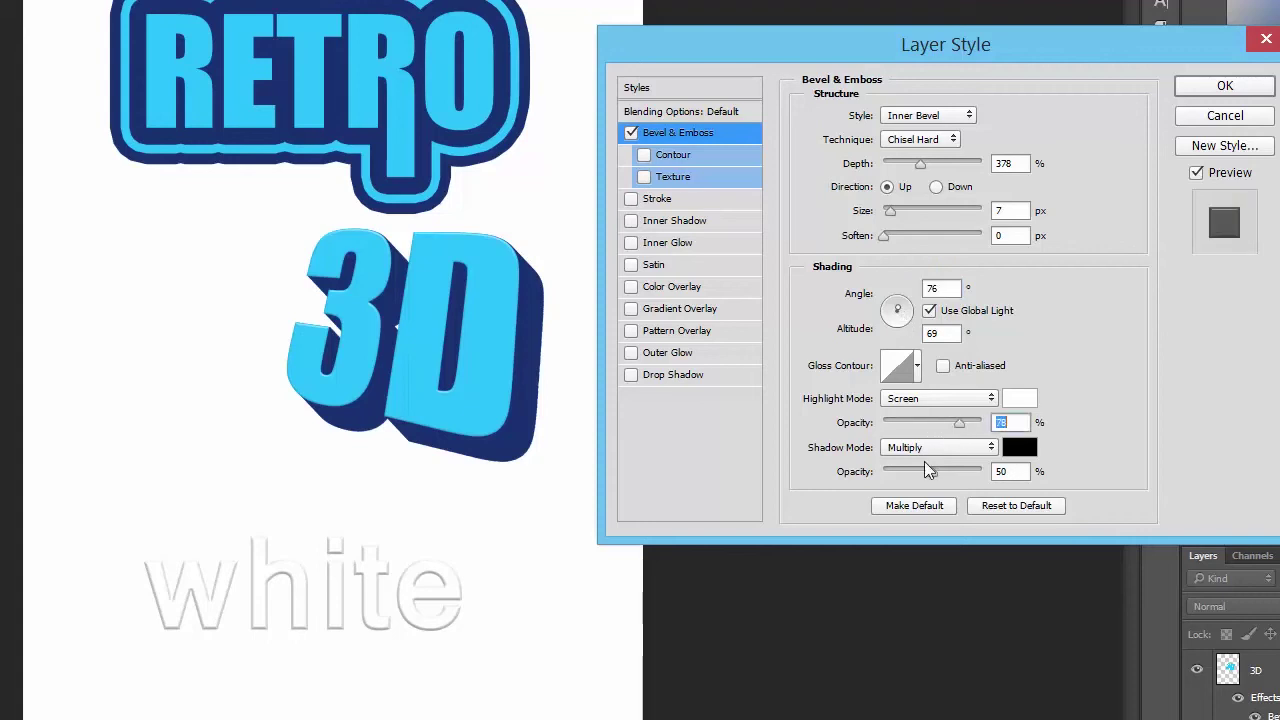
{"action": "left_click_drag", "start_coordinate": [934, 471], "coordinate": [954, 470]}
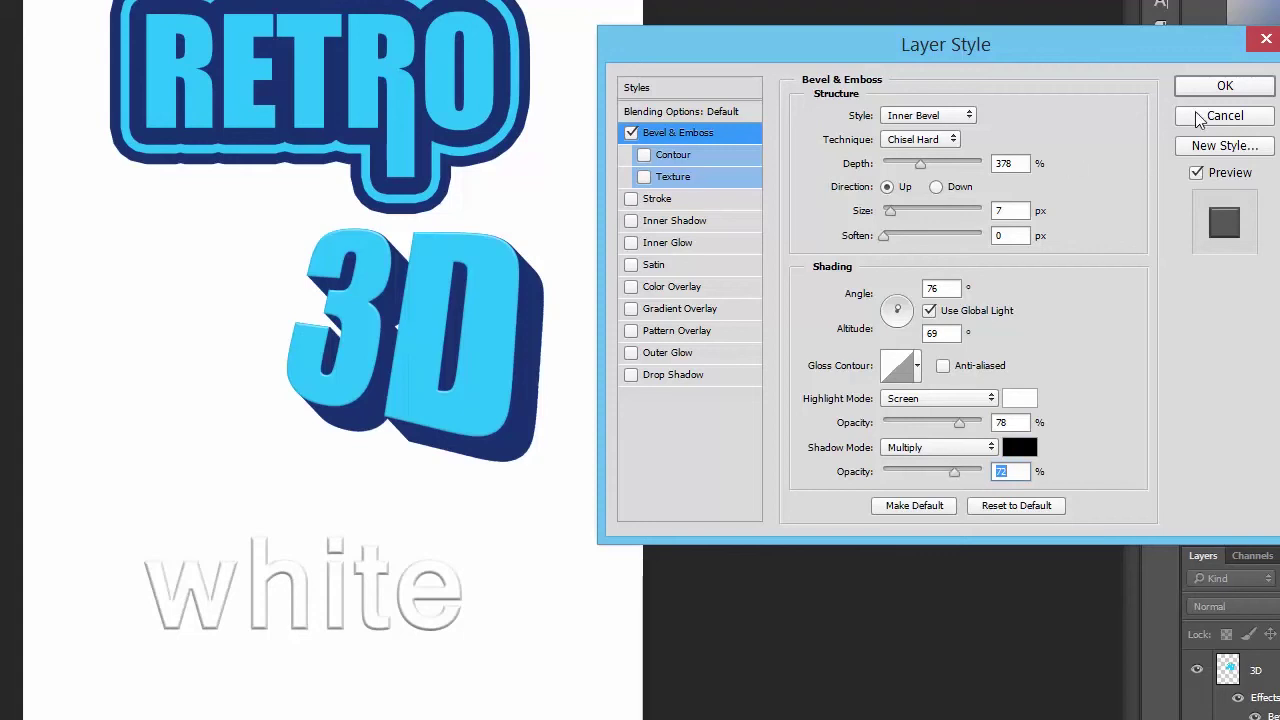
Step: Apply the bevel layer style and select the 'white' text layer
{"action": "left_click", "coordinate": [1224, 86]}
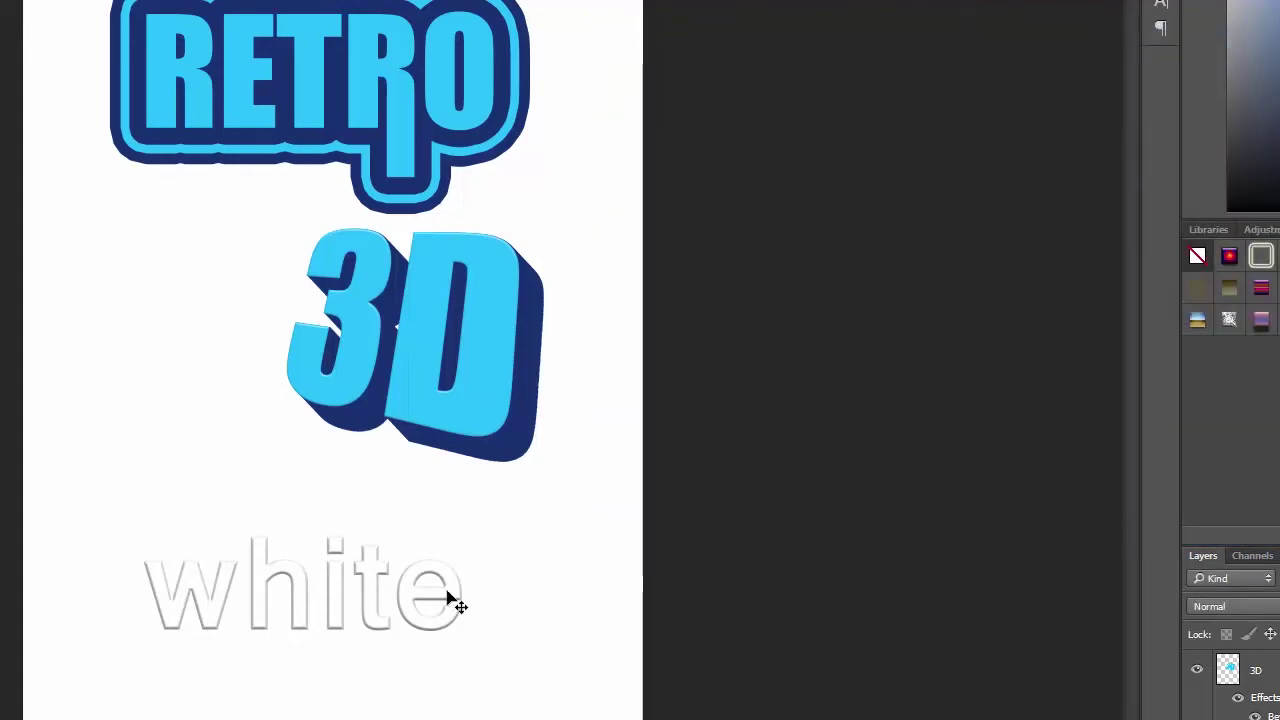
{"action": "right_click", "coordinate": [449, 600]}
{"action": "left_click", "coordinate": [471, 604]}
Step: Enlarge the 'white' text and move it lower beneath the 3D lettering
{"action": "key", "text": "ctrl+t"}
{"action": "left_click_drag", "start_coordinate": [469, 519], "coordinate": [600, 480]}
{"action": "left_click_drag", "start_coordinate": [529, 543], "coordinate": [496, 575]}
{"action": "key", "text": "Return"}
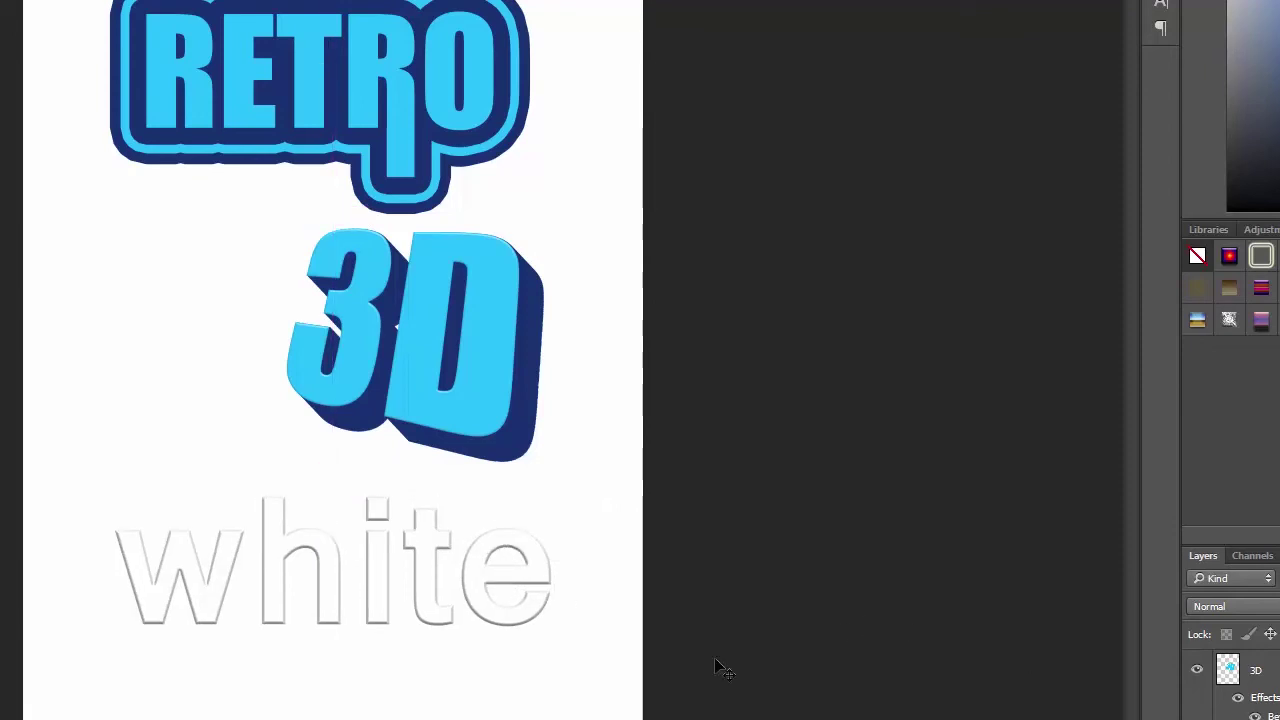
{"action": "mouse_move", "coordinate": [543, 583]}
{"action": "left_mouse_down"}
{"action": "mouse_move", "coordinate": [537, 598]}
{"action": "mouse_move", "coordinate": [541, 577]}
{"action": "left_mouse_up"}
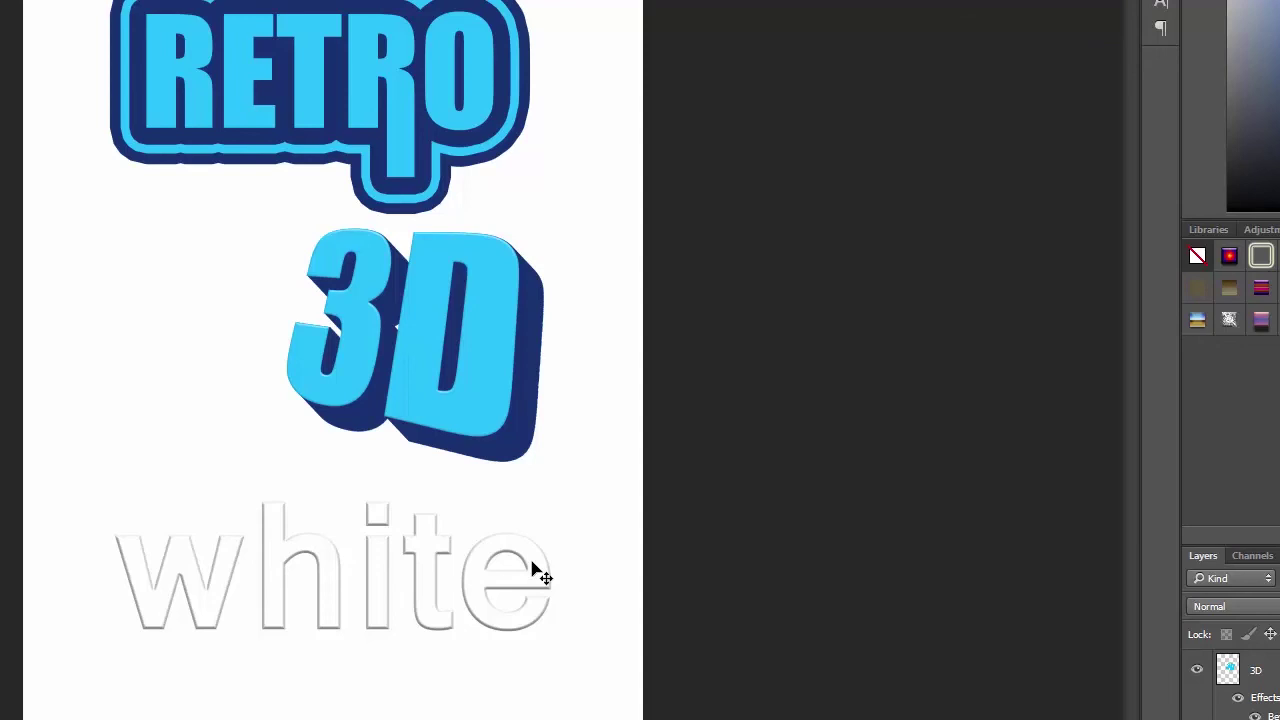
{"action": "left_click_drag", "start_coordinate": [535, 573], "coordinate": [549, 606]}
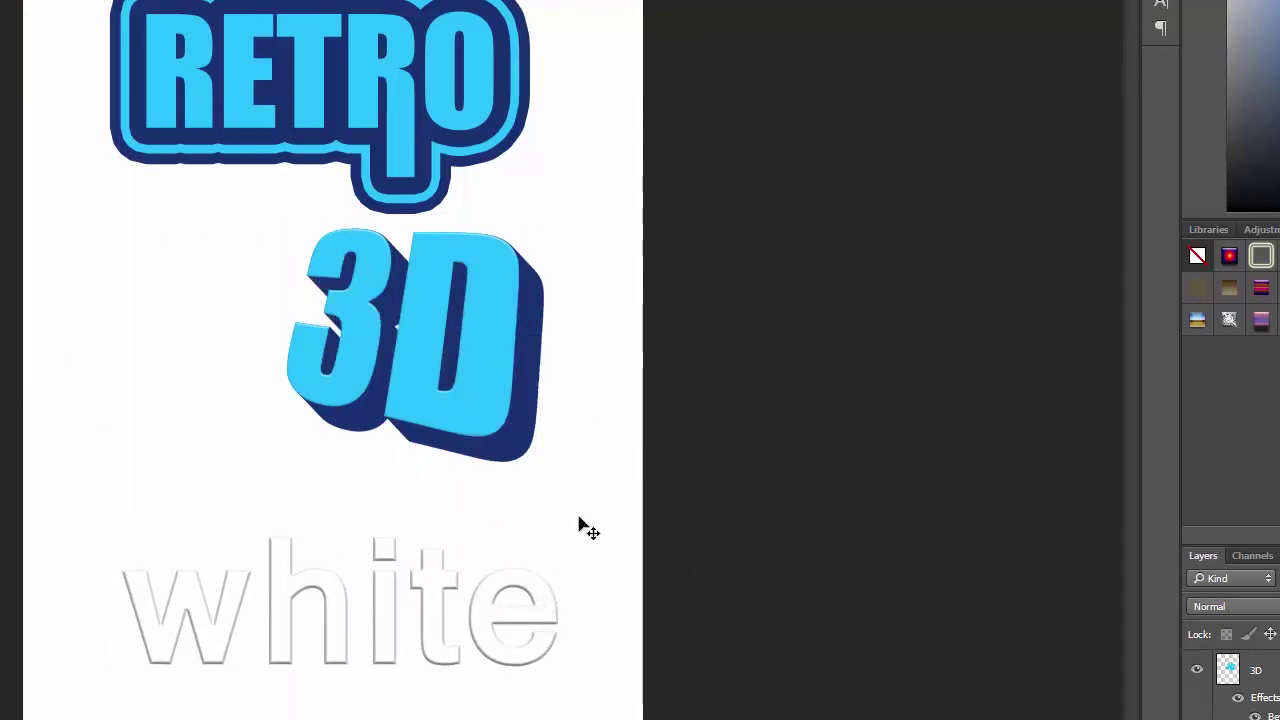